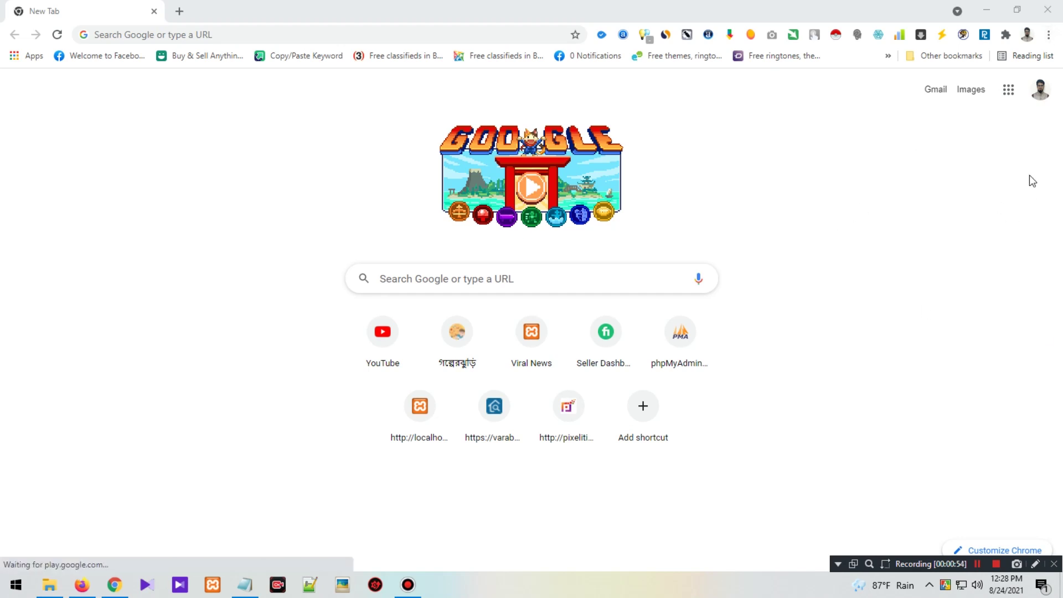
Step: Remove the Kendo-Linkedin Email Finder extension from Chrome and close the uninstall feedback page
{"action": "left_click", "coordinate": [1048, 35]}
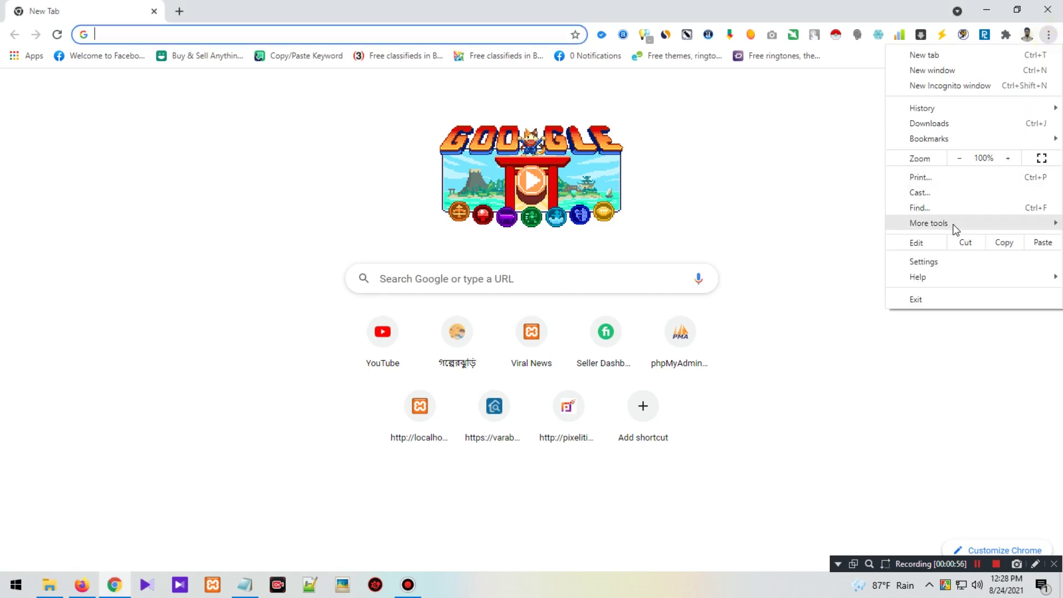
{"action": "mouse_move", "coordinate": [952, 224]}
{"action": "left_click", "coordinate": [754, 291]}
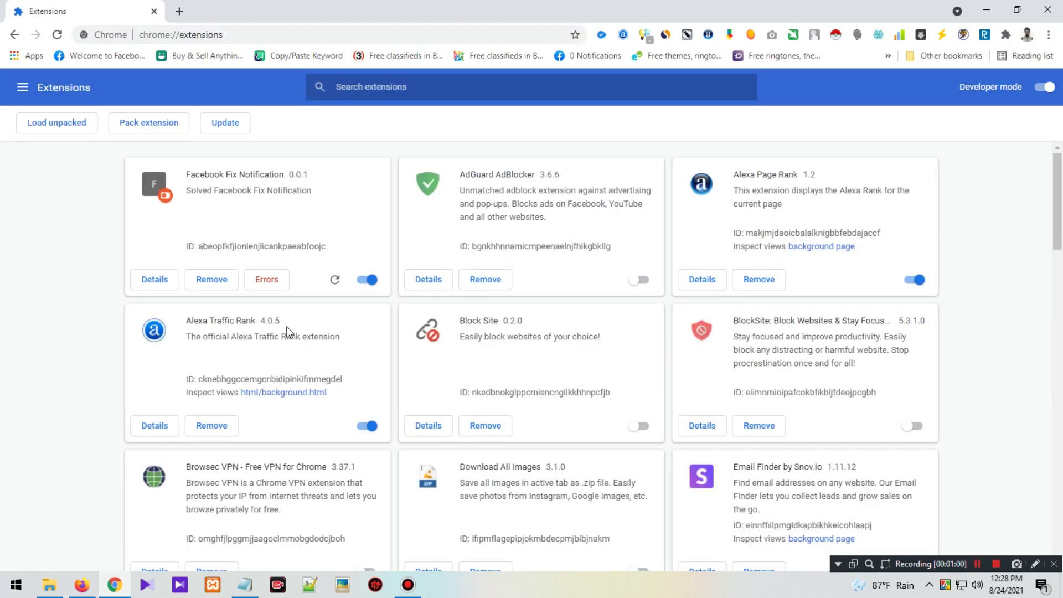
{"action": "scroll", "coordinate": [264, 343], "scroll_direction": "down", "scroll_amount": 4}
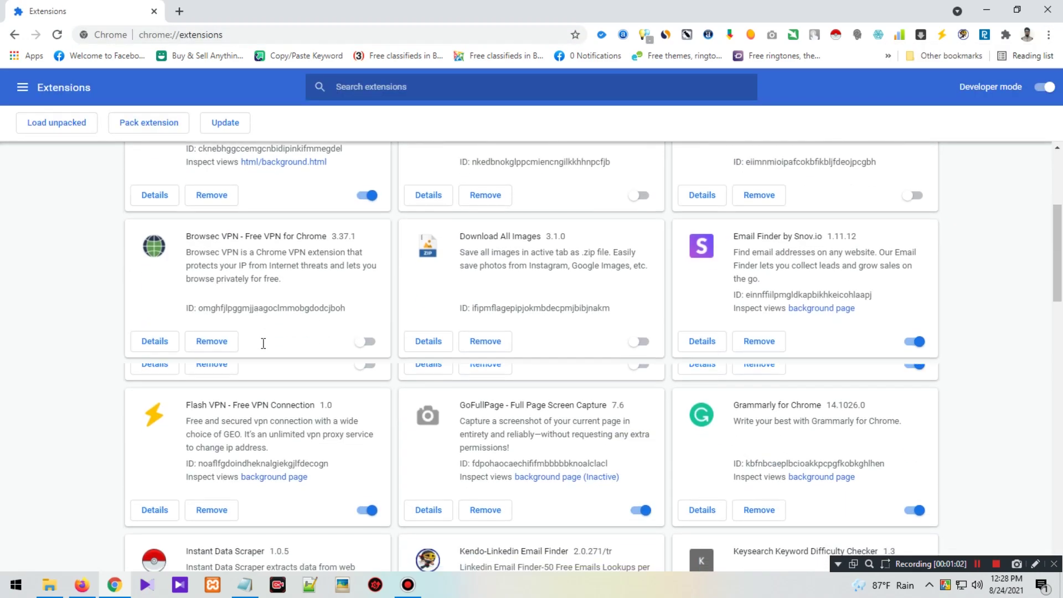
{"action": "scroll", "coordinate": [264, 343], "scroll_direction": "down", "scroll_amount": 6}
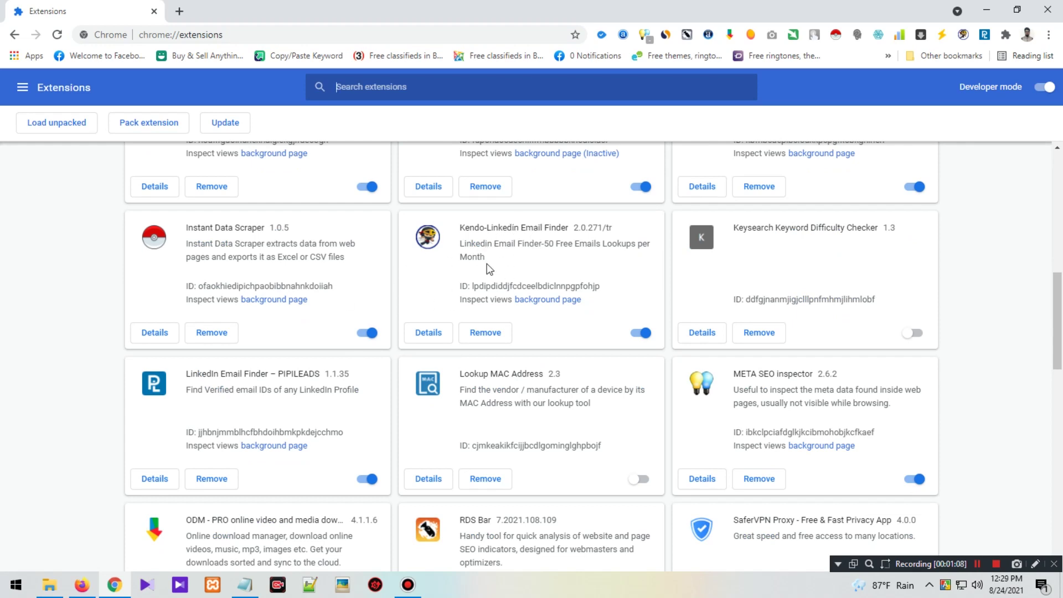
{"action": "left_click", "coordinate": [486, 334]}
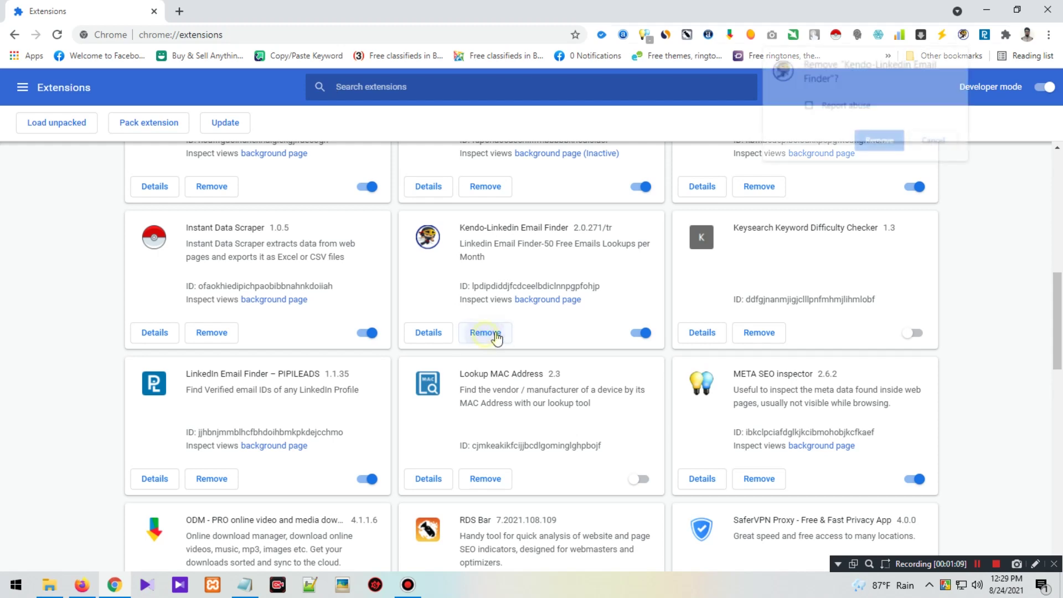
{"action": "left_click", "coordinate": [881, 142]}
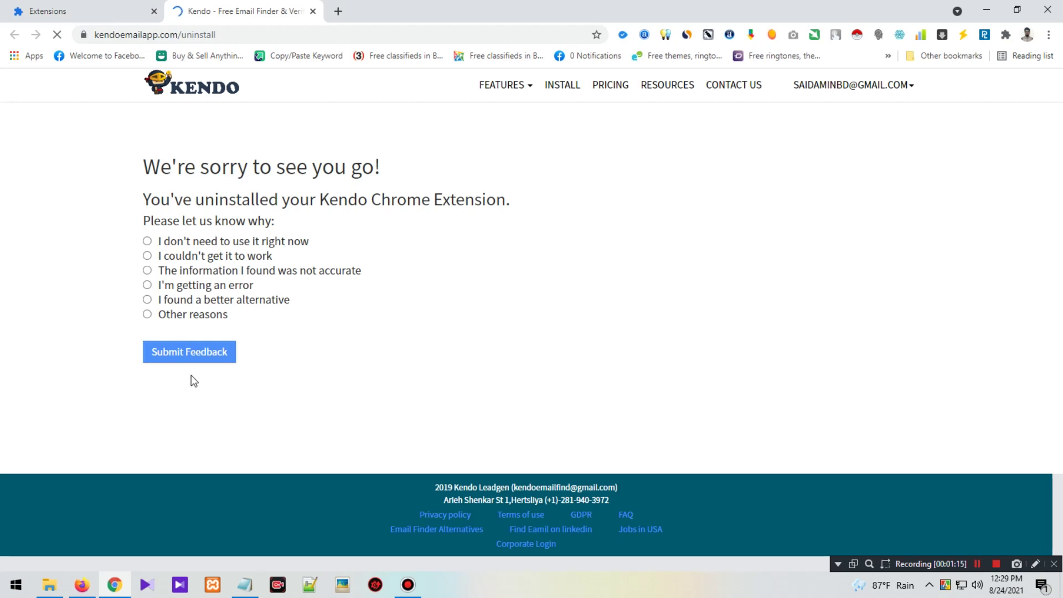
{"action": "left_click", "coordinate": [312, 11]}
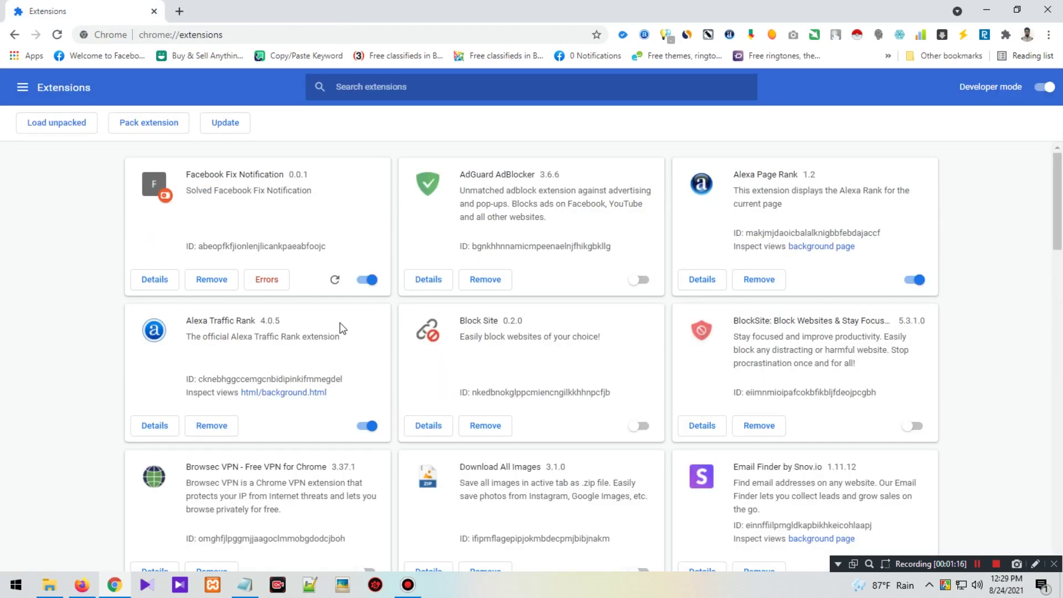
Step: Open the Chrome Web Store from the extensions page
{"action": "scroll", "coordinate": [391, 349], "scroll_direction": "down", "scroll_amount": 3}
{"action": "scroll", "coordinate": [418, 369], "scroll_direction": "up", "scroll_amount": 3}
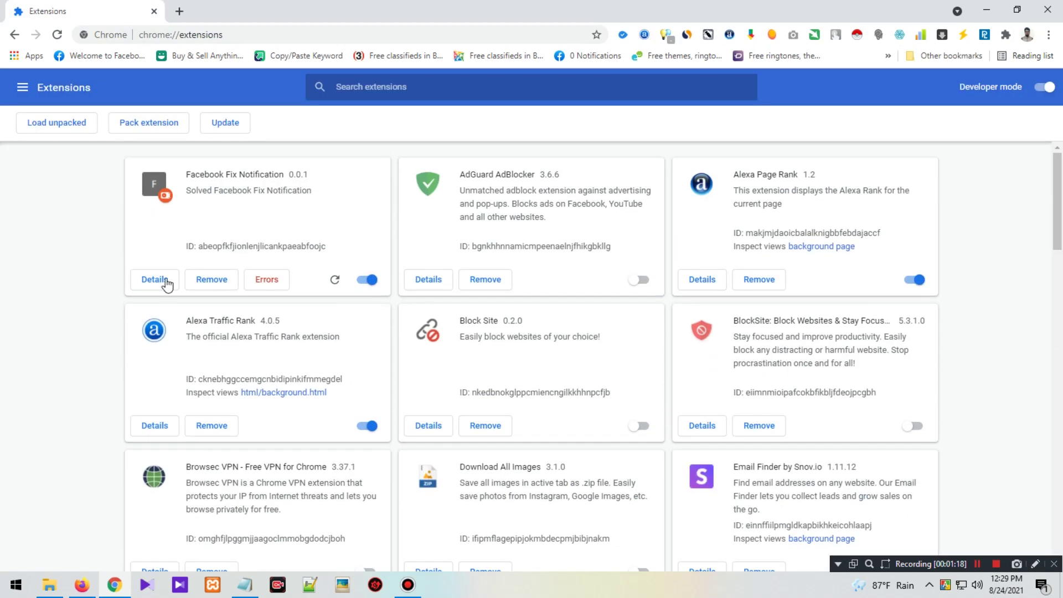
{"action": "left_click", "coordinate": [22, 88]}
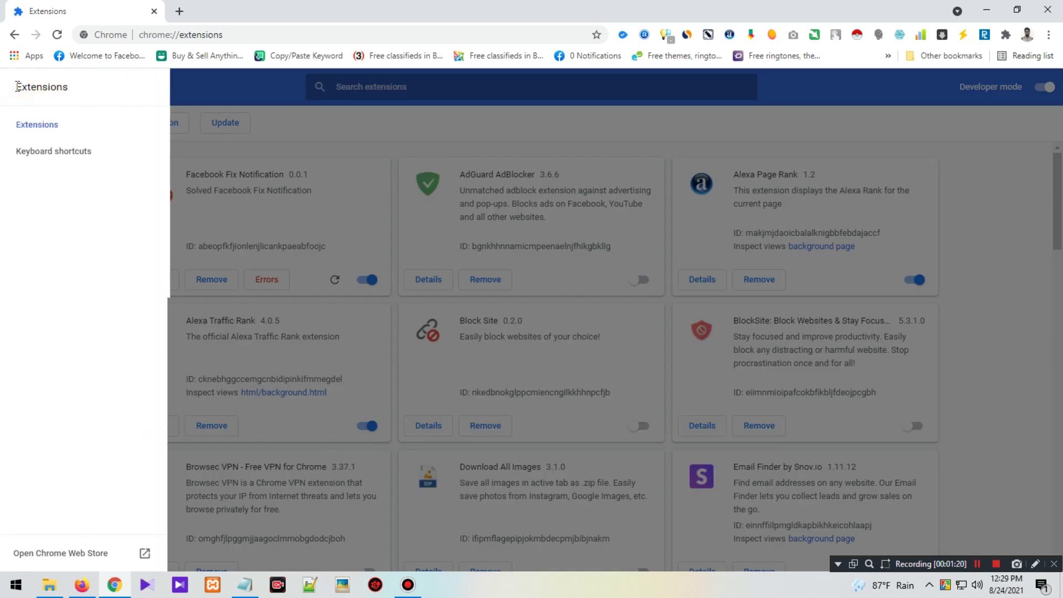
{"action": "left_click", "coordinate": [62, 555]}
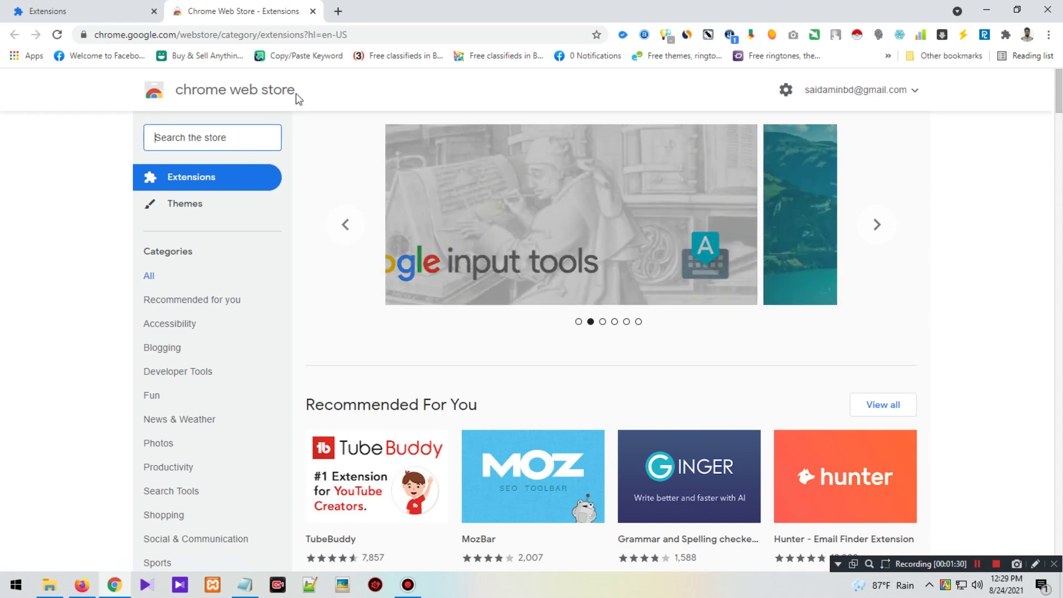
{"action": "left_click", "coordinate": [337, 11]}
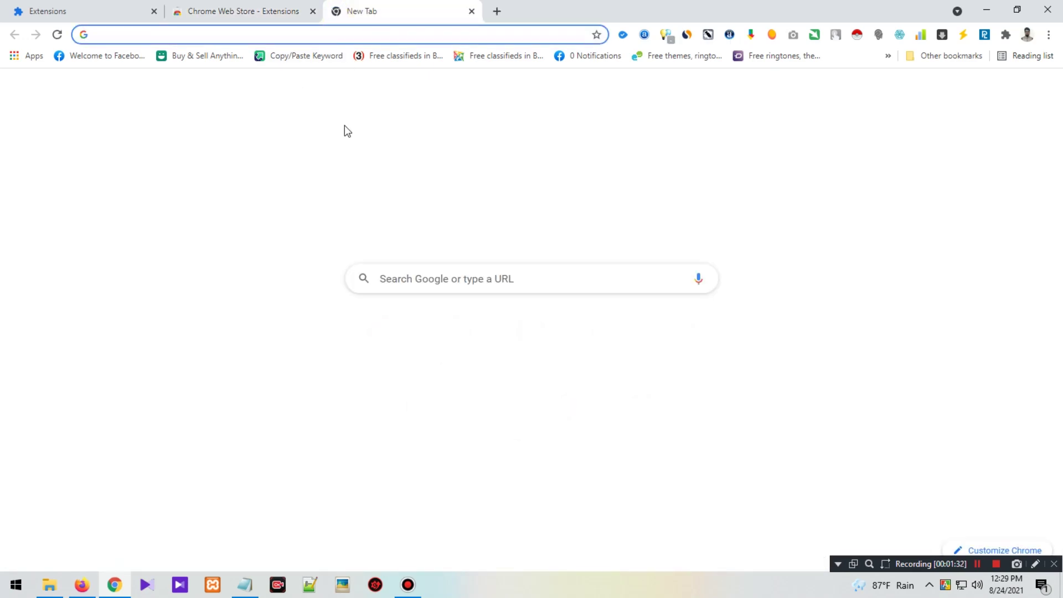
{"action": "type", "text": "https://kendoemailapp.com/"}
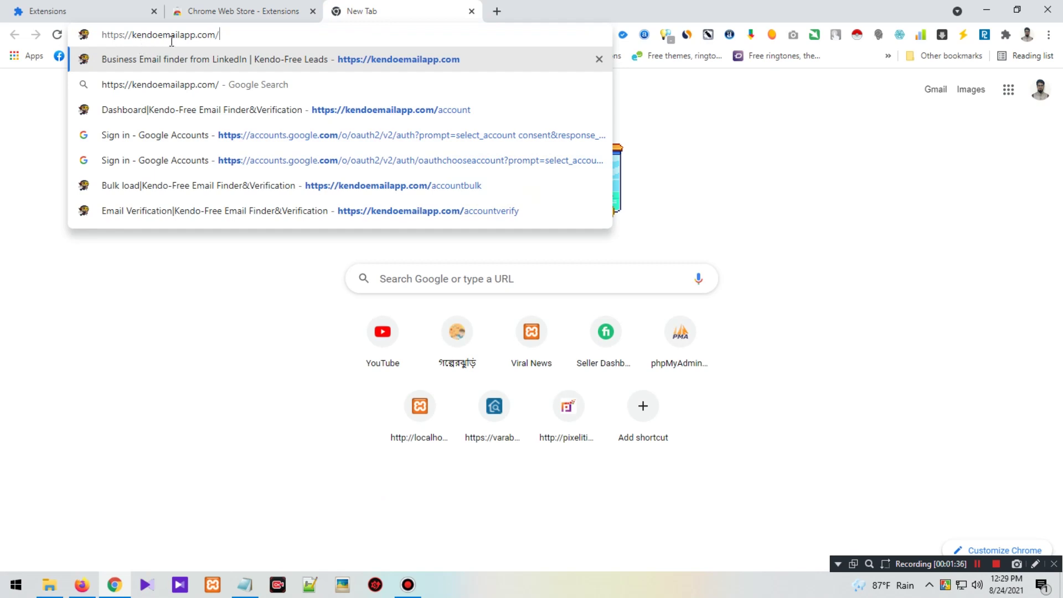
{"action": "left_click", "coordinate": [209, 56]}
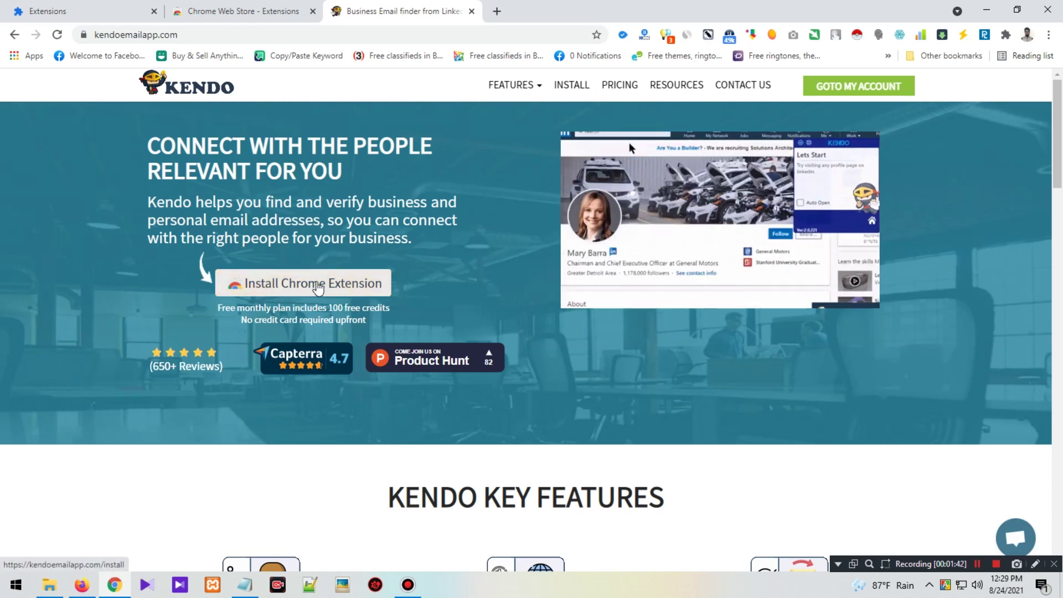
{"action": "left_click", "coordinate": [311, 289]}
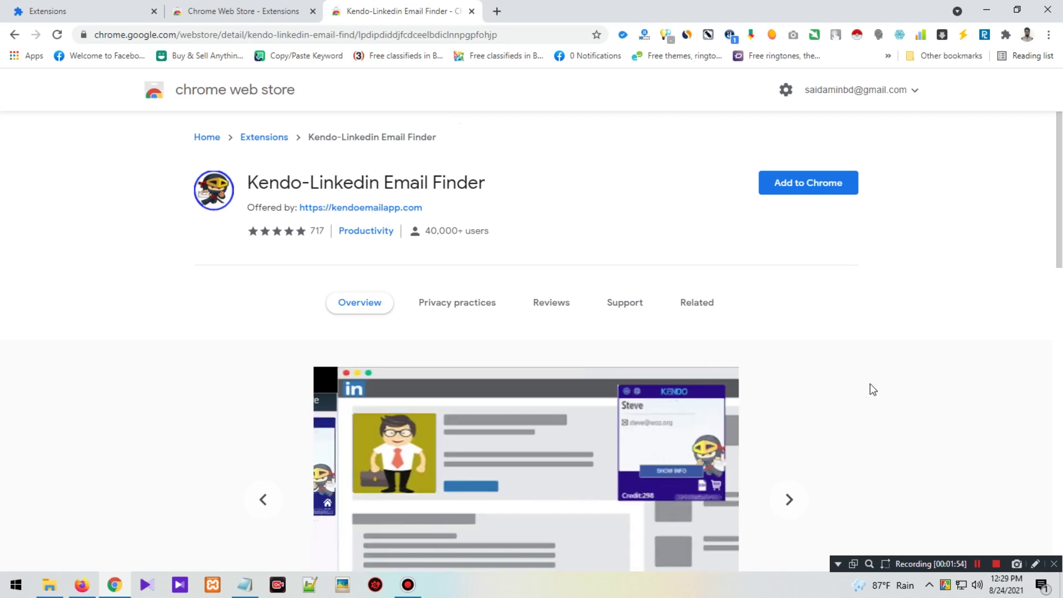
{"action": "left_click", "coordinate": [807, 188]}
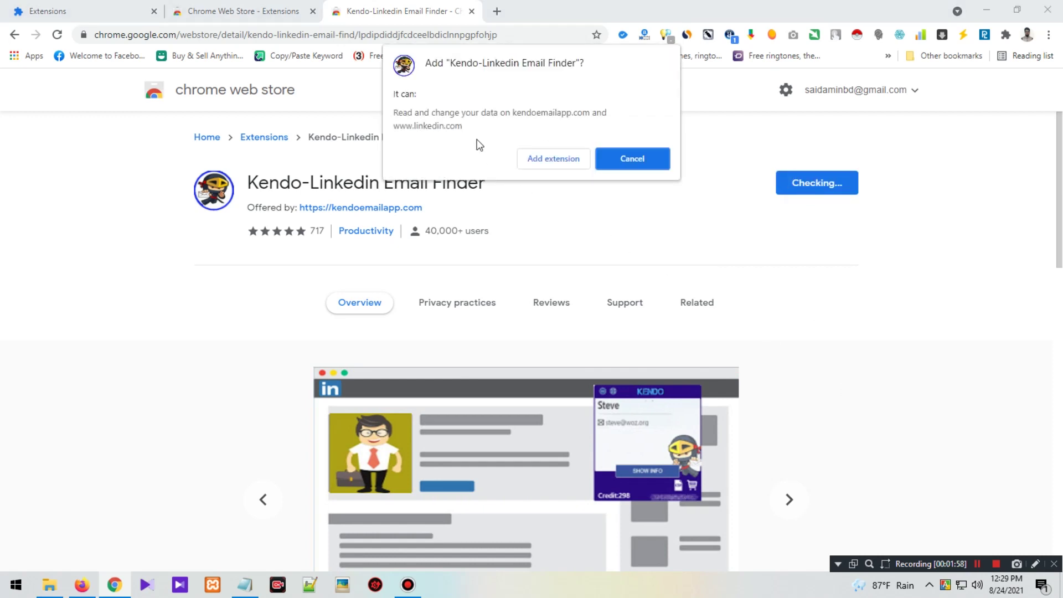
{"action": "left_click", "coordinate": [564, 160]}
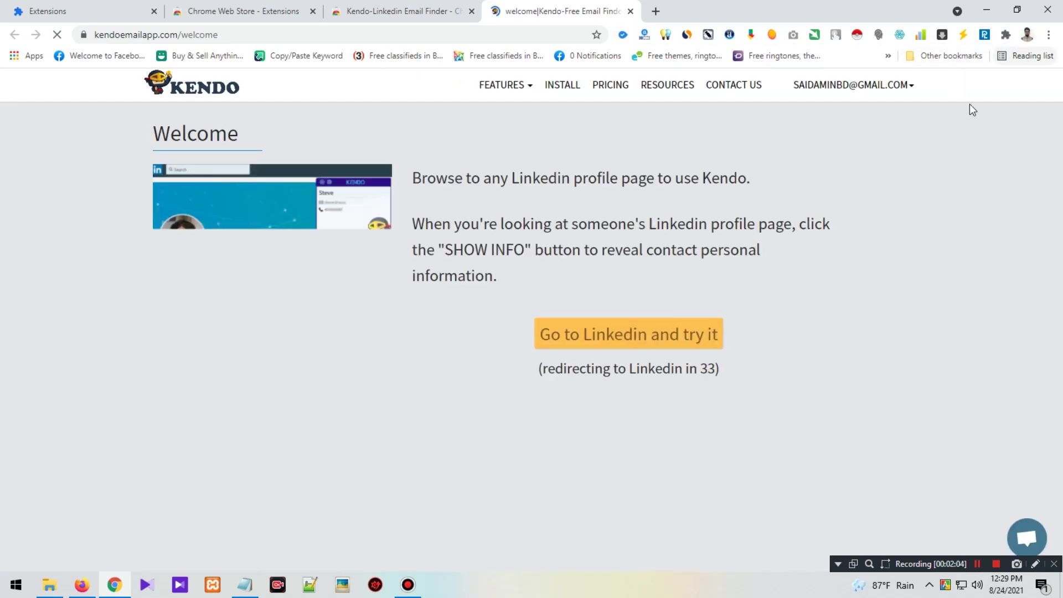
Step: Pin the Kendo-Linkedin Email Finder extension to the toolbar, view its popup and dismiss it
{"action": "left_click", "coordinate": [1005, 35]}
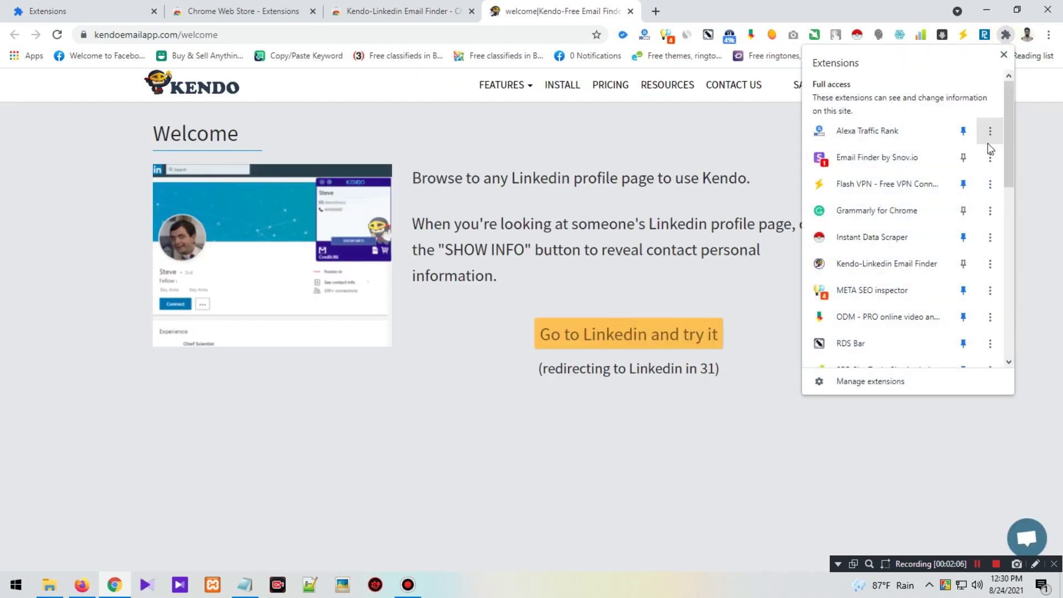
{"action": "left_click", "coordinate": [963, 266]}
{"action": "left_click", "coordinate": [985, 35]}
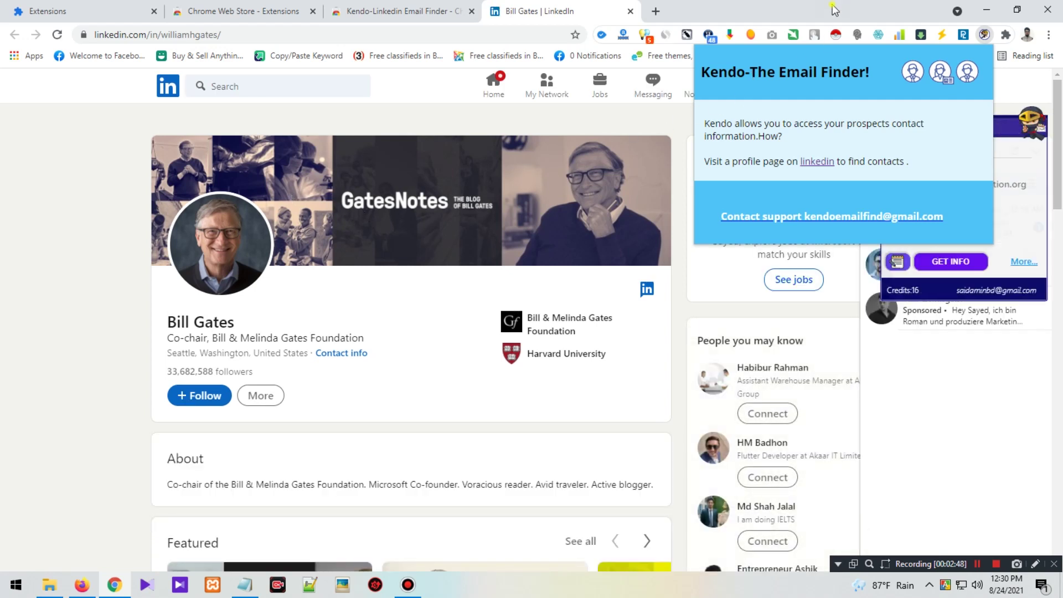
{"action": "left_click", "coordinate": [437, 183]}
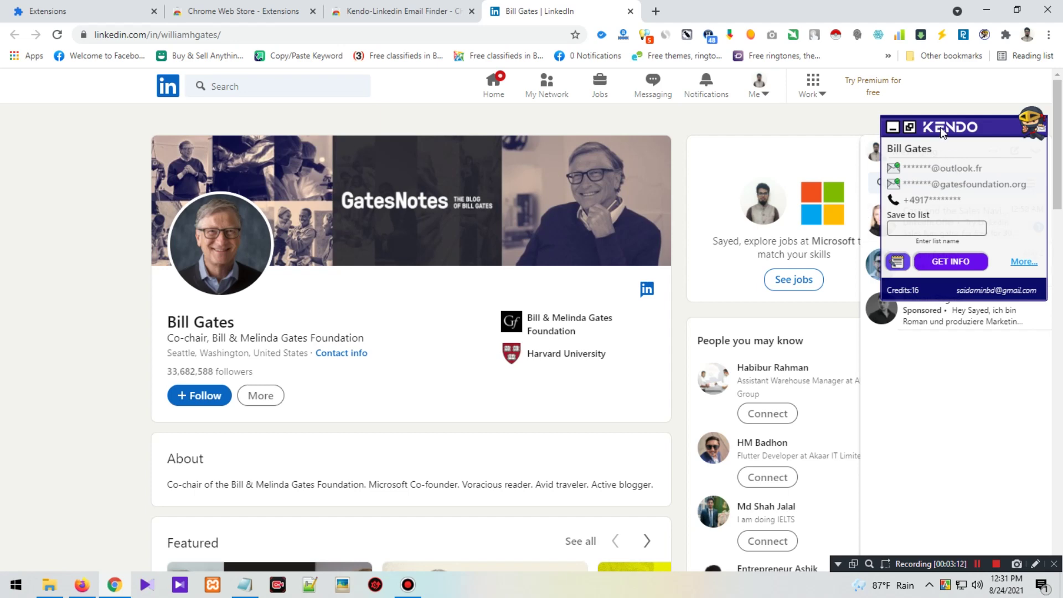
{"action": "left_click", "coordinate": [655, 11]}
{"action": "type", "text": "https://kendoemailapp.com/"}
{"action": "key", "text": "Return"}
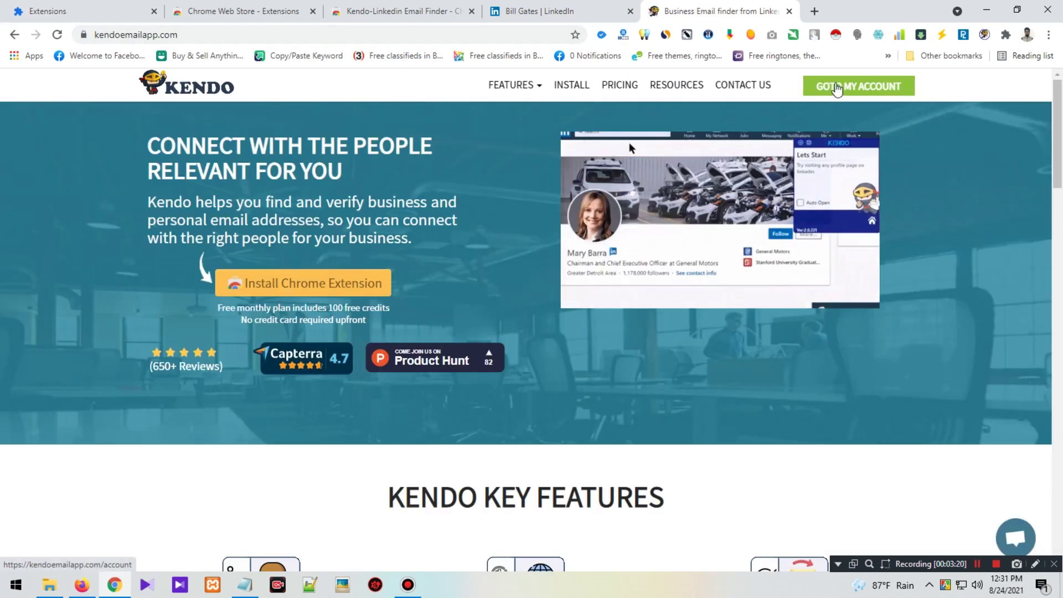
{"action": "left_click", "coordinate": [835, 87]}
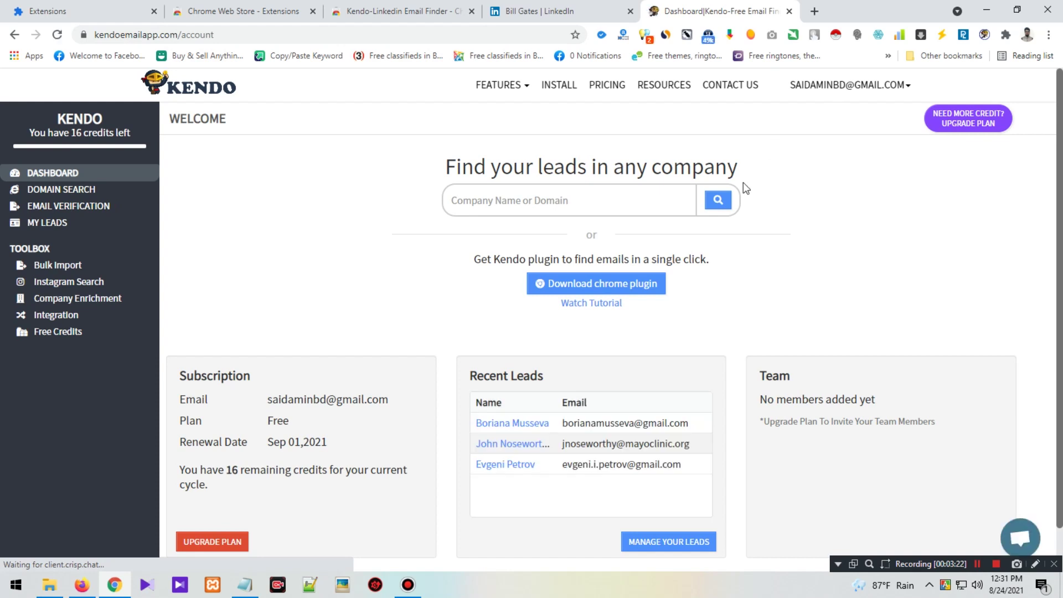
Step: Compare the Kendo panel on the LinkedIn profile with the account dashboard and look through the dashboard's account and features options
{"action": "left_click", "coordinate": [529, 12]}
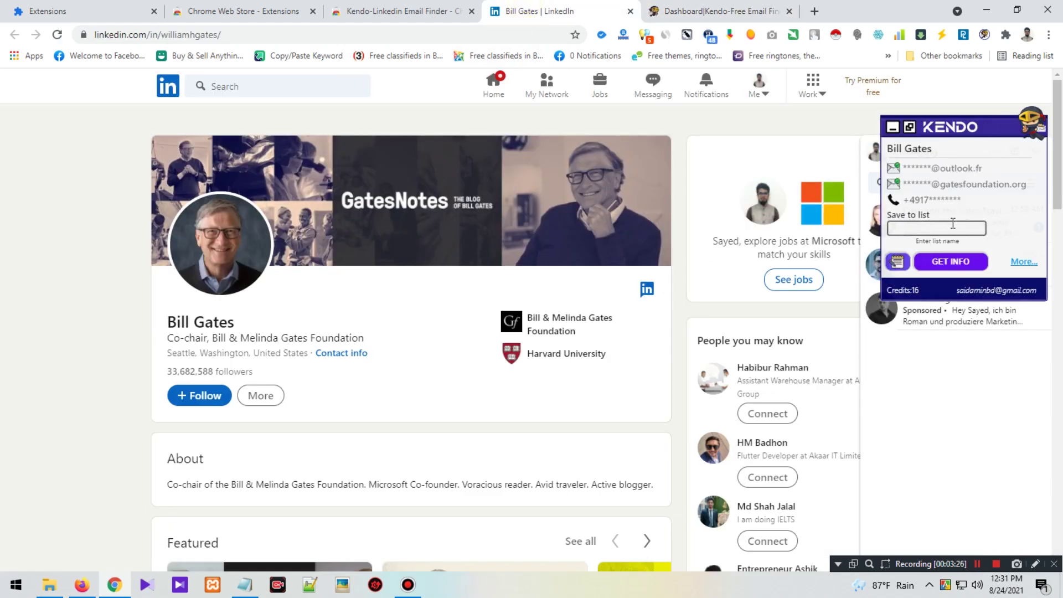
{"action": "left_click", "coordinate": [691, 7]}
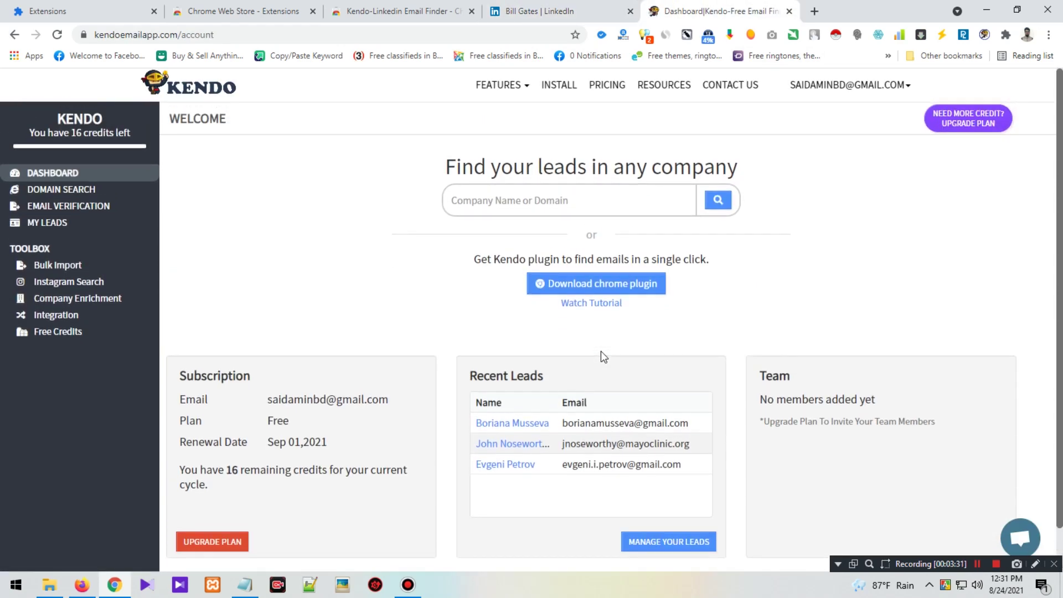
{"action": "left_click", "coordinate": [907, 85]}
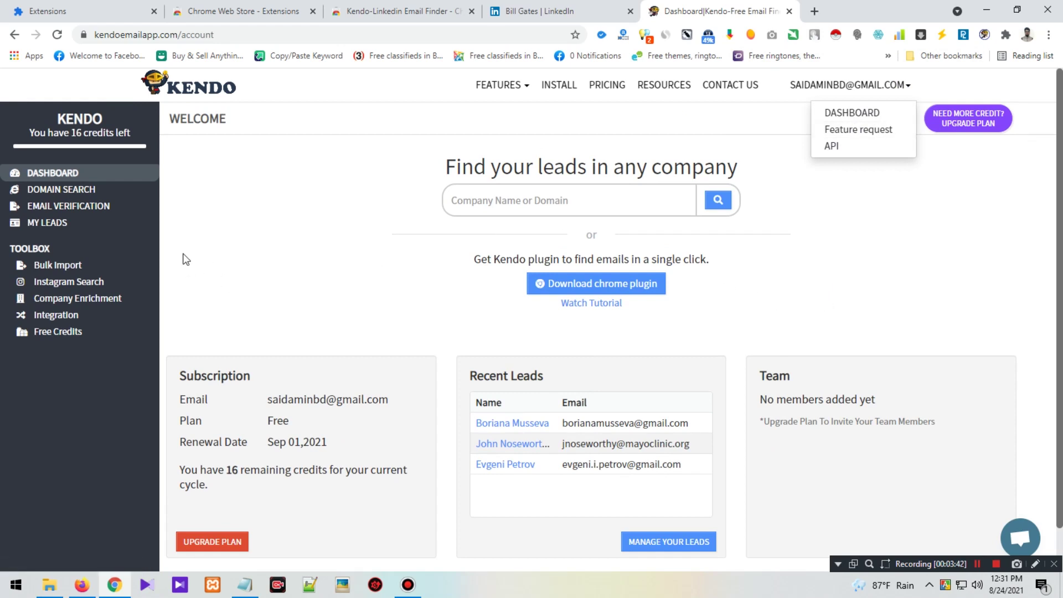
{"action": "scroll", "coordinate": [234, 249], "scroll_direction": "down", "scroll_amount": 1}
{"action": "scroll", "coordinate": [249, 263], "scroll_direction": "up", "scroll_amount": 1}
{"action": "scroll", "coordinate": [848, 268], "scroll_direction": "down", "scroll_amount": 1}
{"action": "scroll", "coordinate": [973, 374], "scroll_direction": "up", "scroll_amount": 1}
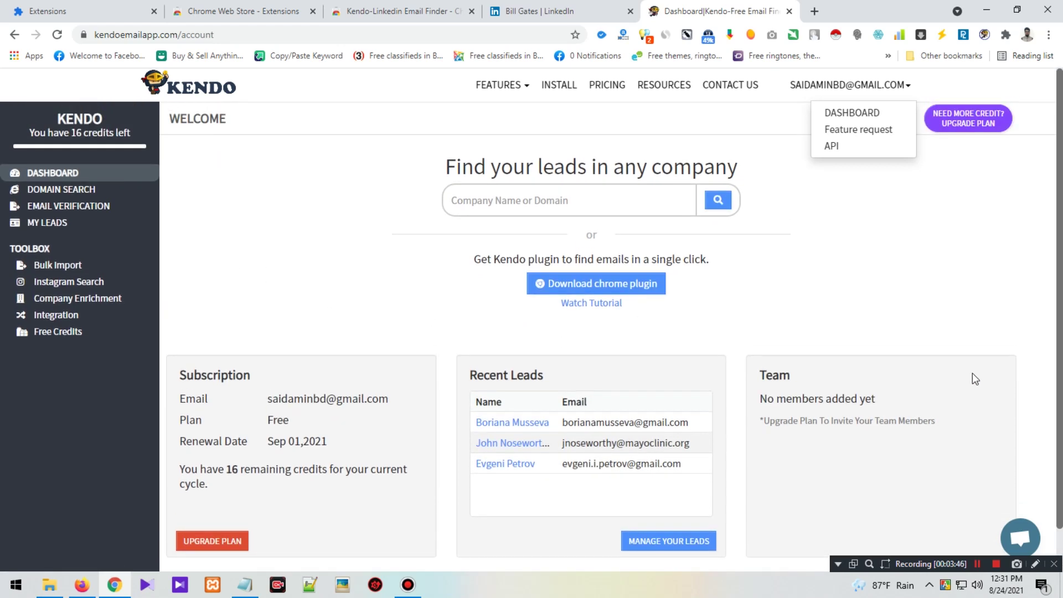
{"action": "left_click", "coordinate": [956, 259]}
{"action": "left_click", "coordinate": [528, 84]}
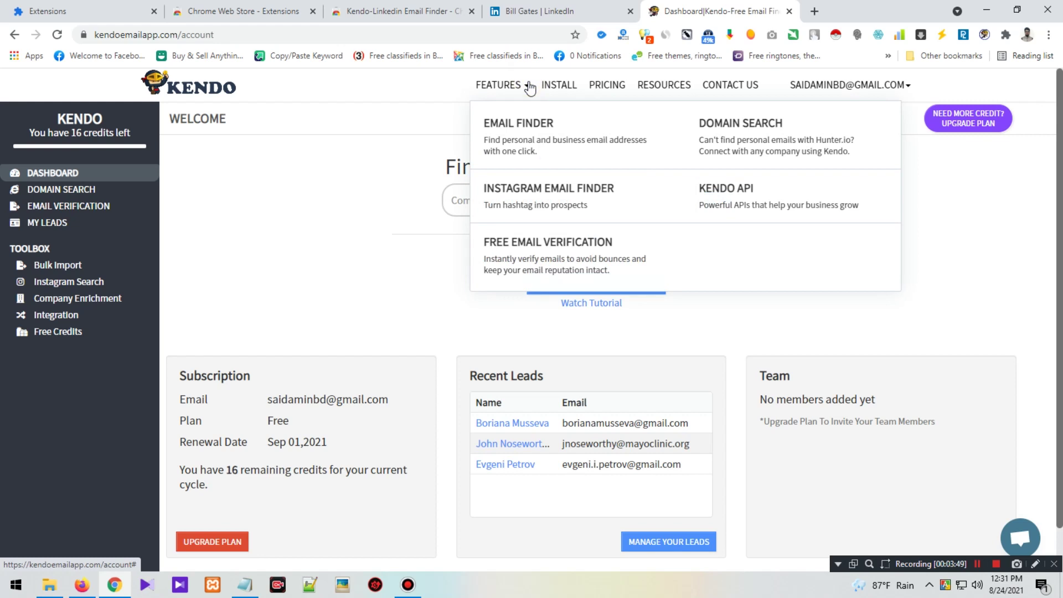
{"action": "left_click", "coordinate": [365, 263]}
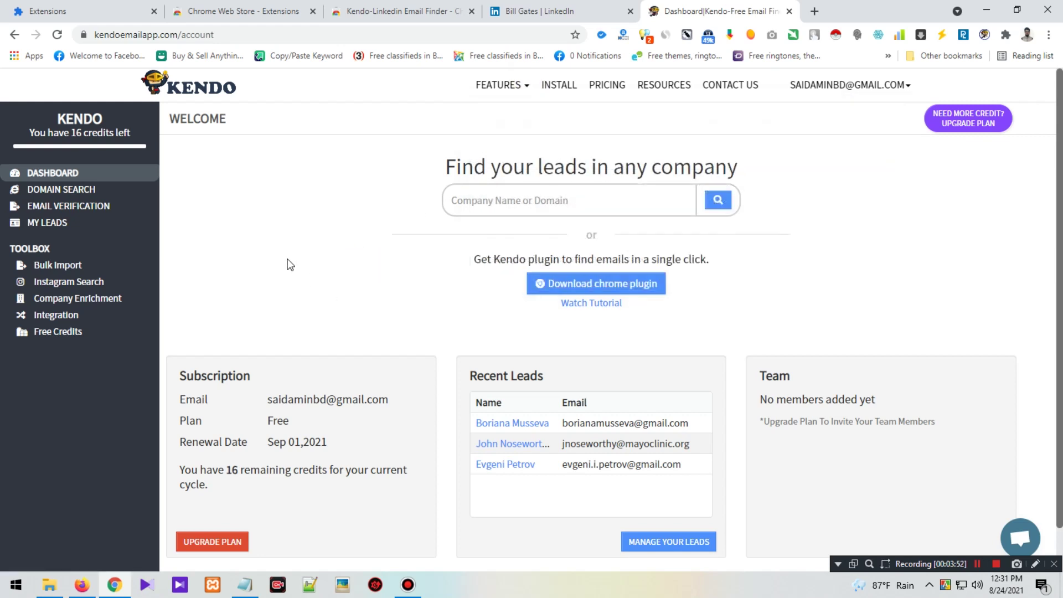
{"action": "right_click", "coordinate": [837, 202]}
{"action": "key", "text": "Escape"}
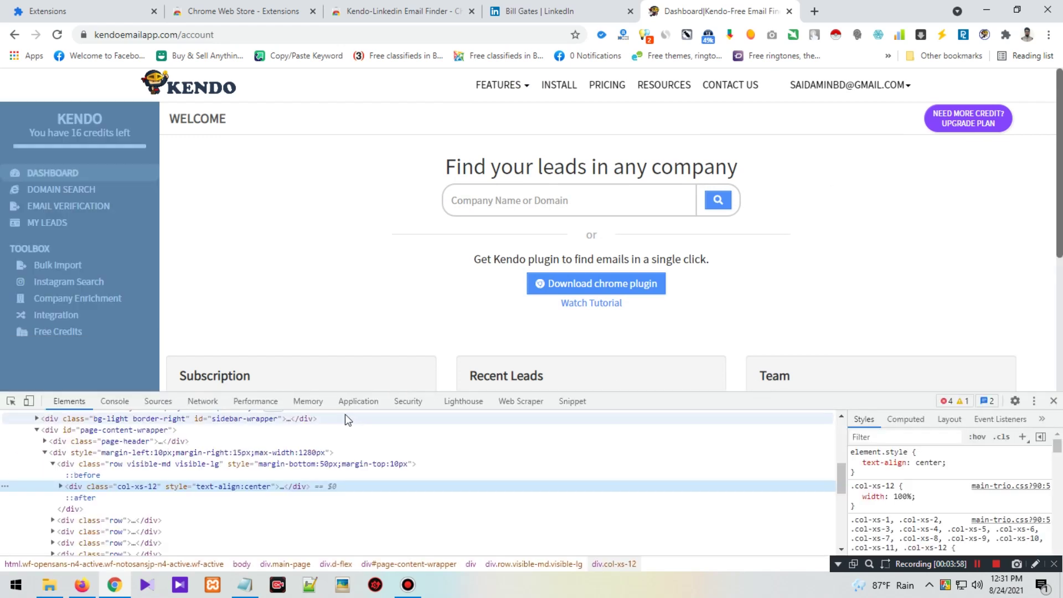
{"action": "left_click", "coordinate": [356, 400]}
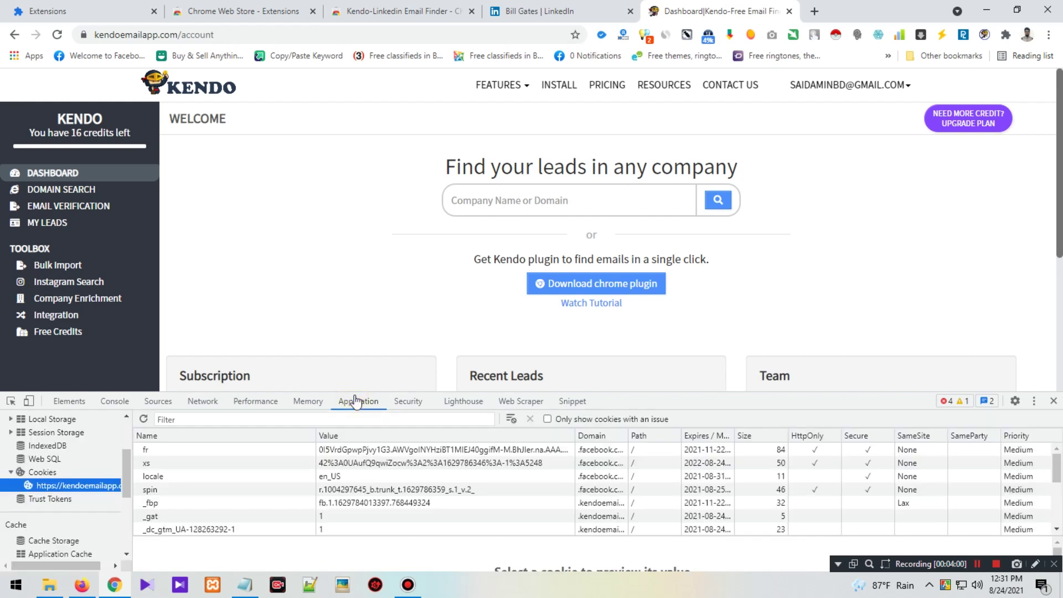
{"action": "right_click", "coordinate": [810, 212]}
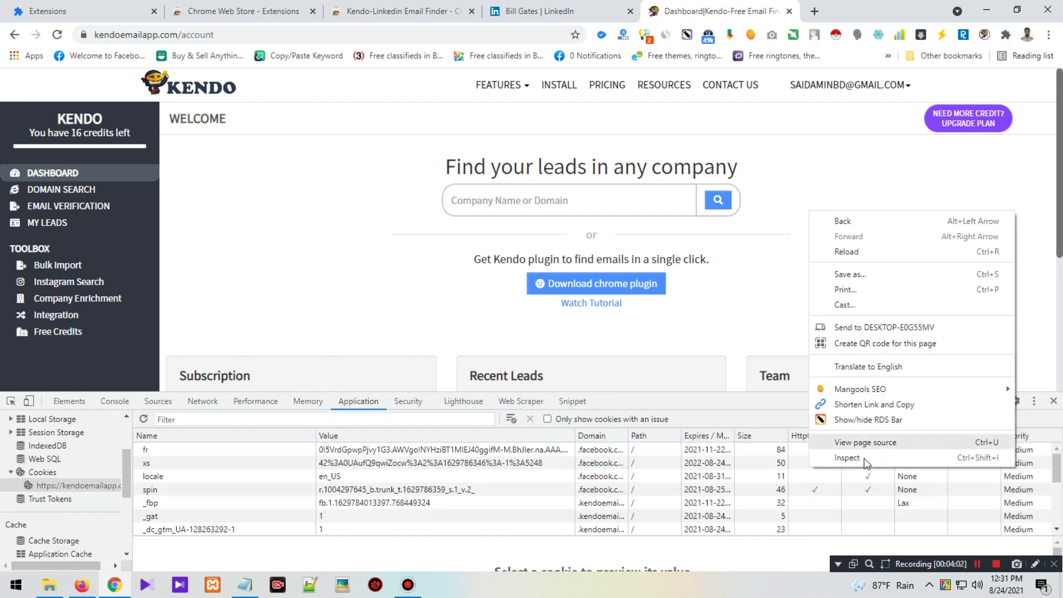
{"action": "left_click", "coordinate": [342, 406]}
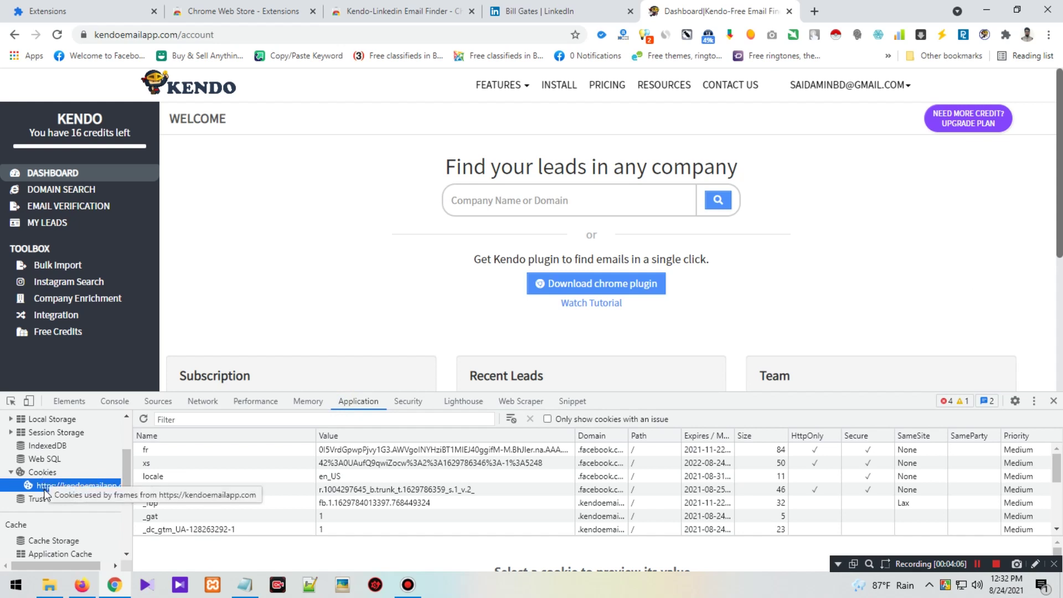
Step: Delete the cookies stored for the Kendo site, starting with the fr cookie, and reload the account page
{"action": "left_click", "coordinate": [169, 448]}
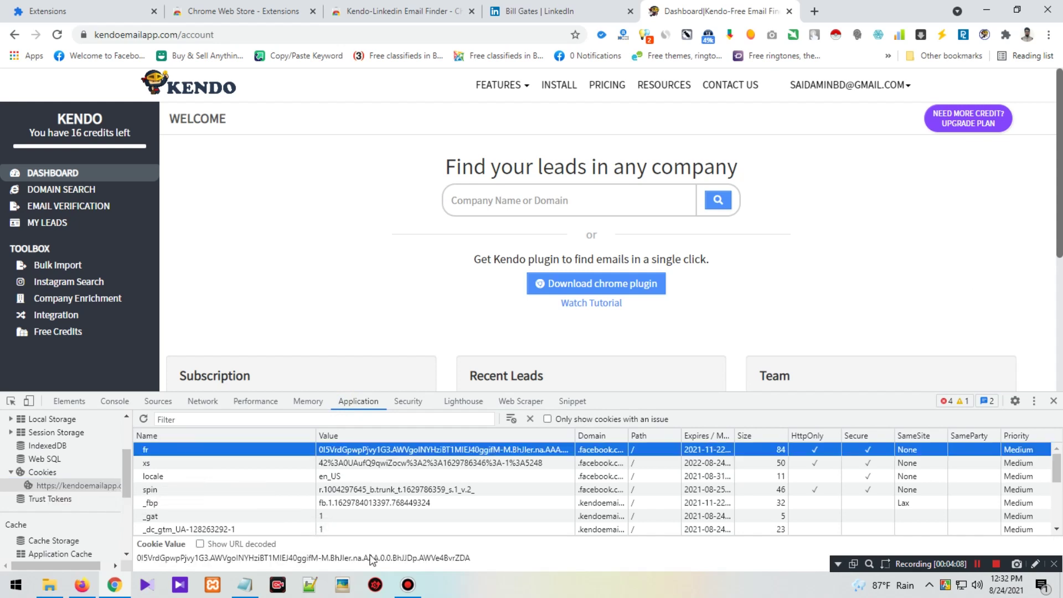
{"action": "key", "text": "Delete"}
{"action": "key", "text": "Delete"}
{"action": "key", "text": "Delete"}
{"action": "key", "text": "Delete"}
{"action": "key", "text": "Delete"}
{"action": "key", "text": "Delete"}
{"action": "key", "text": "Delete"}
{"action": "key", "text": "Delete"}
{"action": "key", "text": "Delete"}
{"action": "key", "text": "Delete"}
{"action": "key", "text": "Delete"}
{"action": "key", "text": "Delete"}
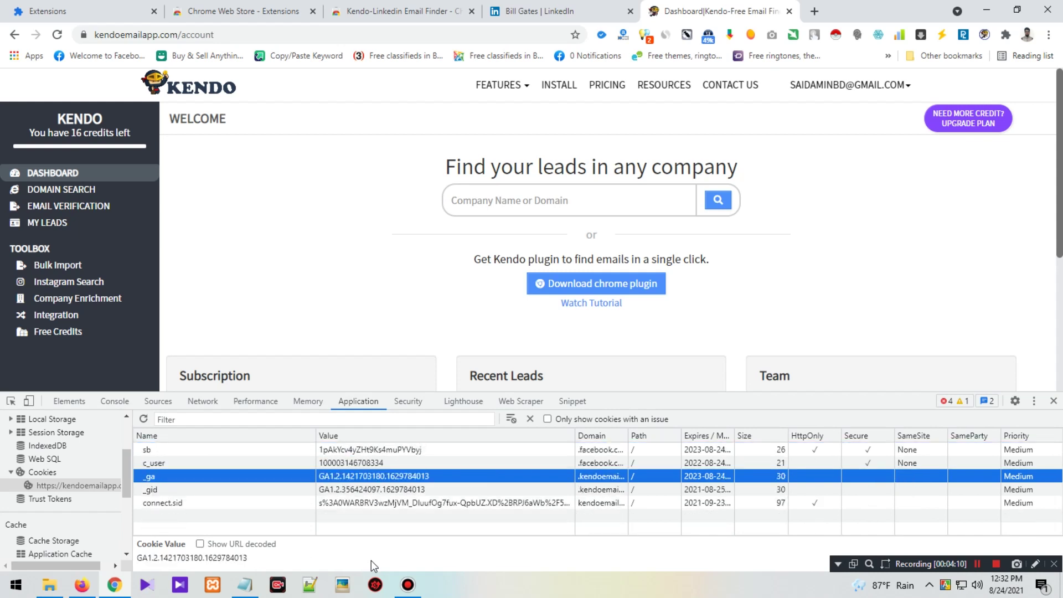
{"action": "left_click", "coordinate": [178, 34]}
{"action": "key", "text": "Return"}
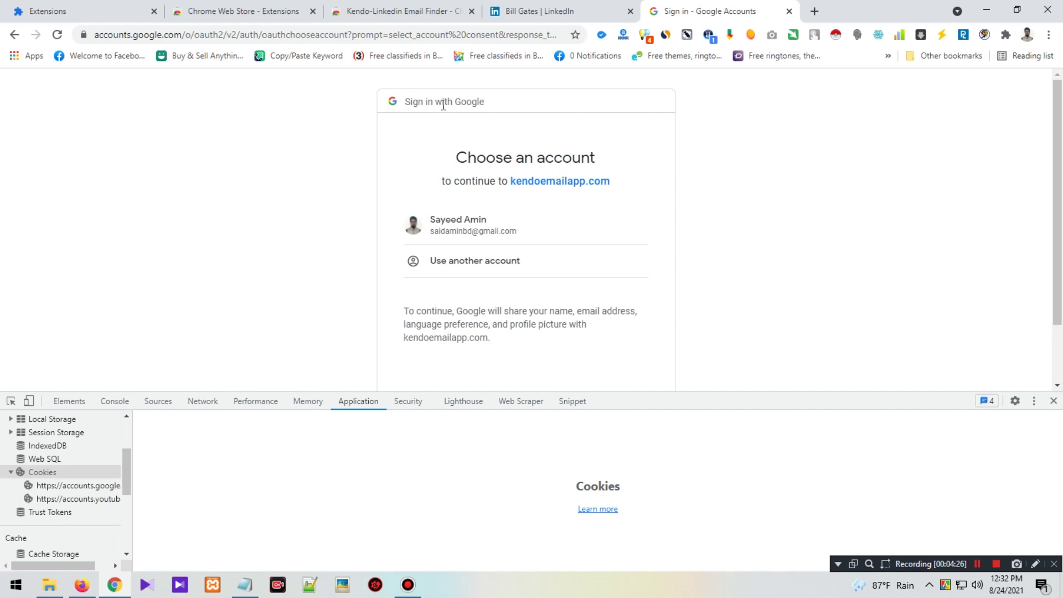
{"action": "left_click", "coordinate": [181, 35]}
{"action": "left_click", "coordinate": [822, 18]}
{"action": "type", "text": "https://kendoemailapp.com"}
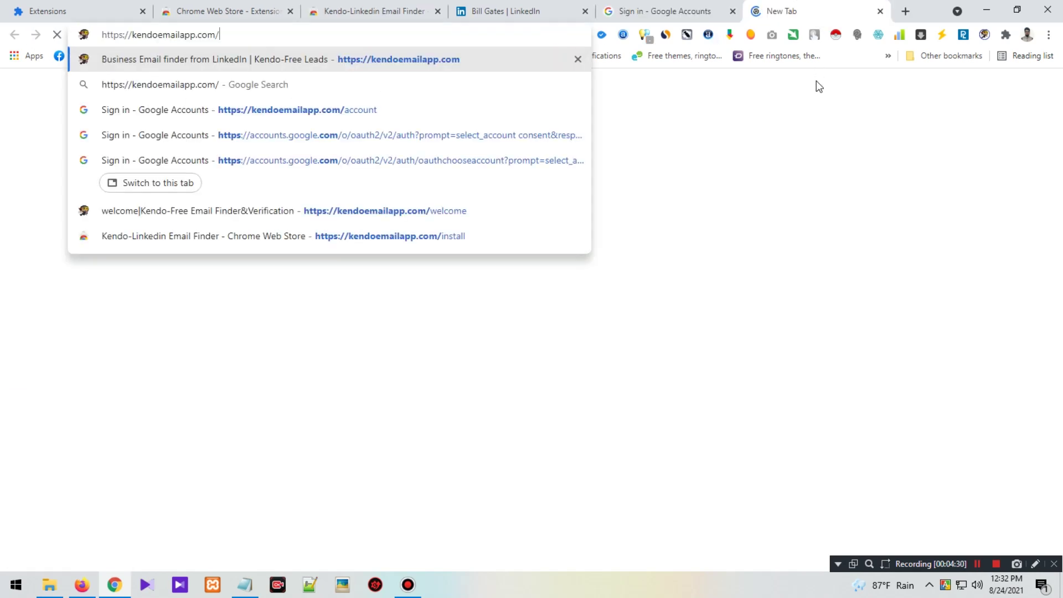
{"action": "key", "text": "Return"}
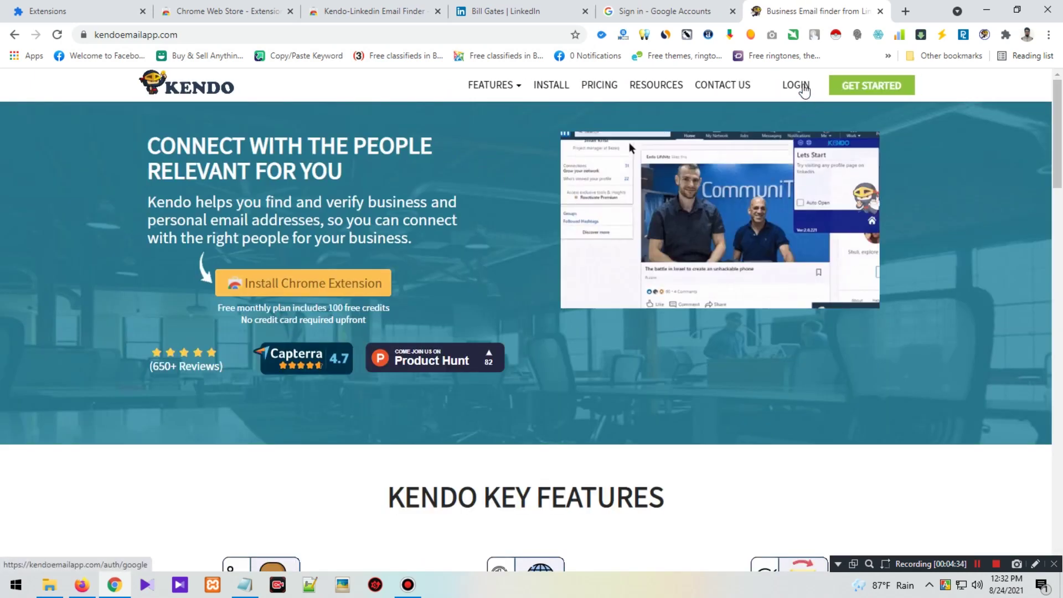
{"action": "left_click", "coordinate": [855, 91]}
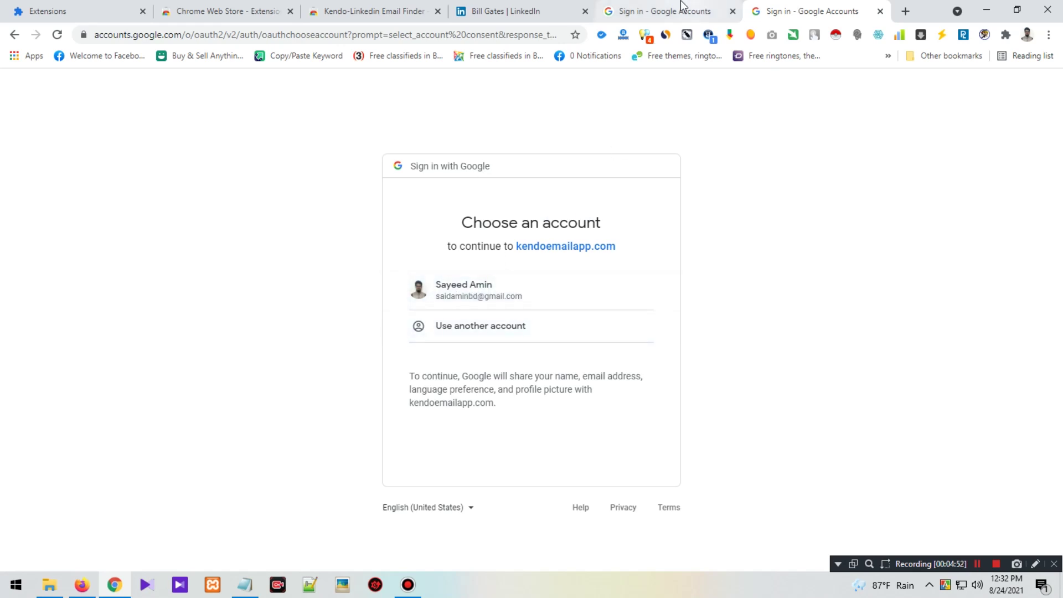
Step: Sign in to Kendo with the listed Google account and close the older Google sign-in tab
{"action": "left_click", "coordinate": [466, 293]}
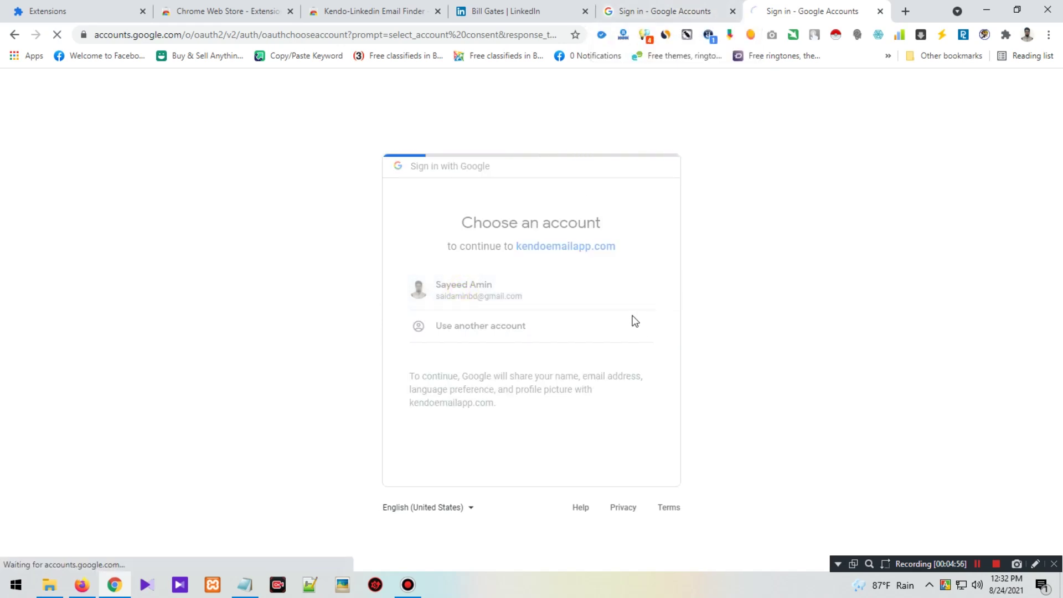
{"action": "left_click", "coordinate": [669, 10]}
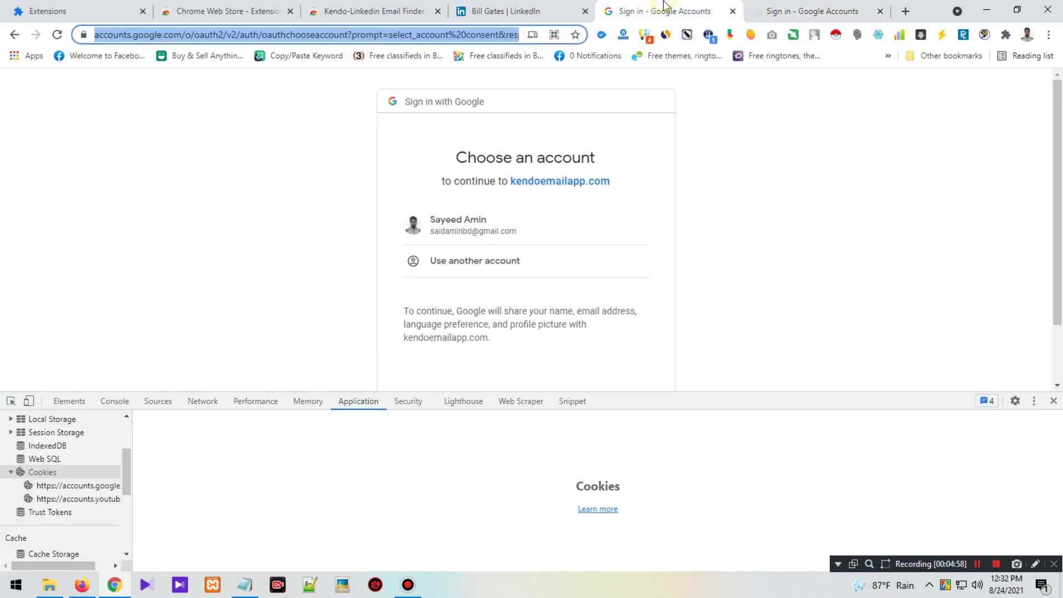
{"action": "left_click", "coordinate": [732, 11]}
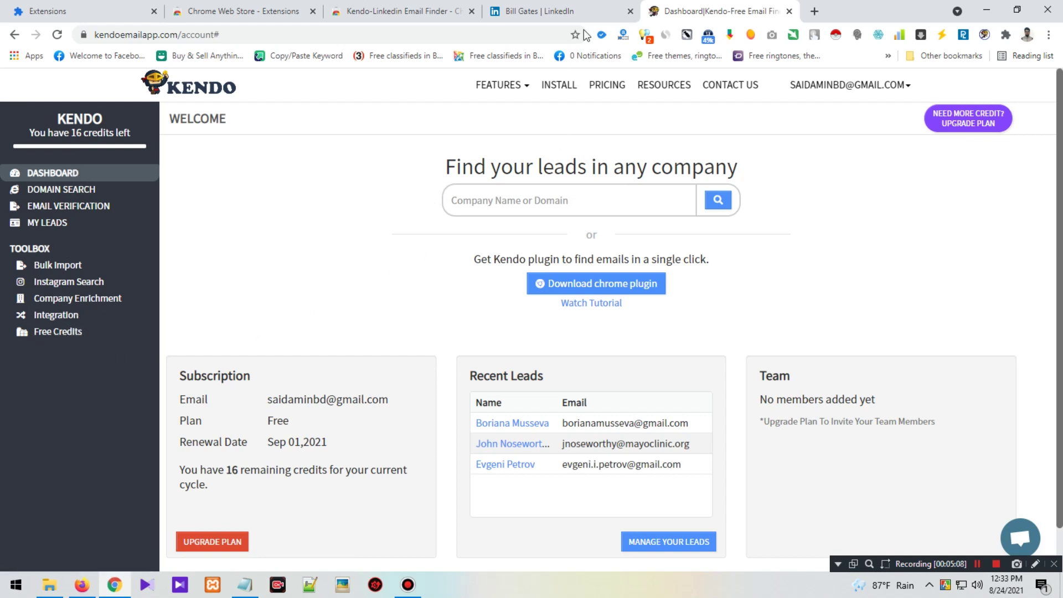
Step: Check the Kendo panel on the Bill Gates LinkedIn profile and review Kendo's upgrade plans in a new tab
{"action": "left_click", "coordinate": [560, 11]}
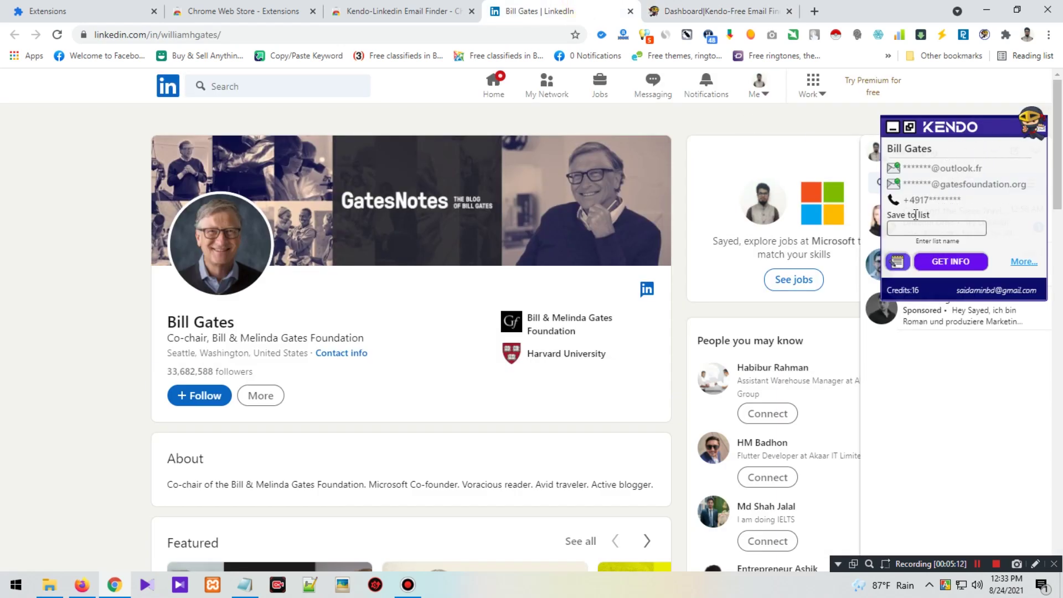
{"action": "left_click", "coordinate": [715, 11]}
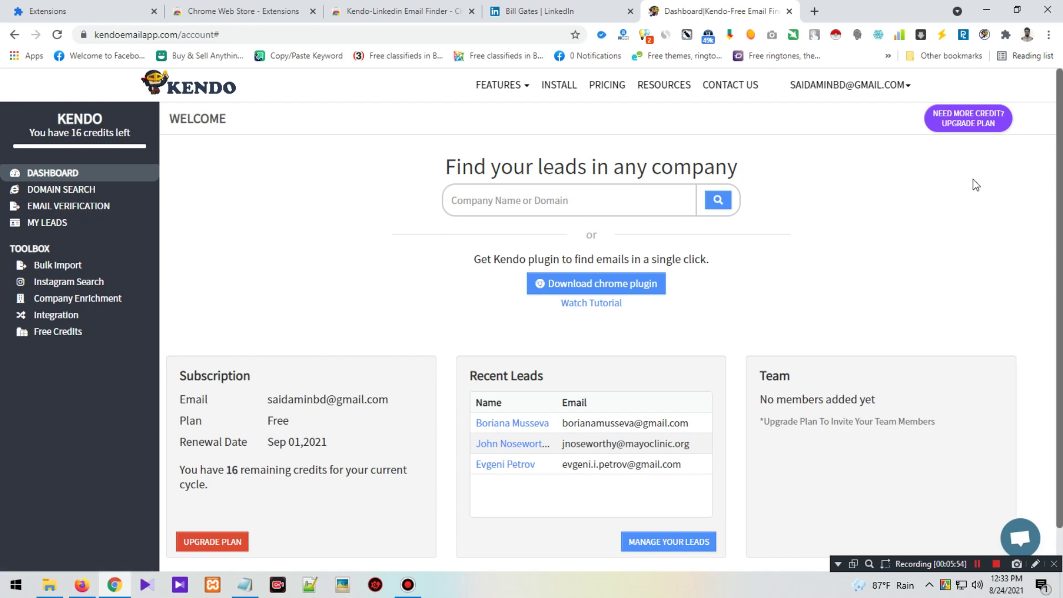
{"action": "right_click", "coordinate": [958, 119]}
{"action": "left_click", "coordinate": [922, 129]}
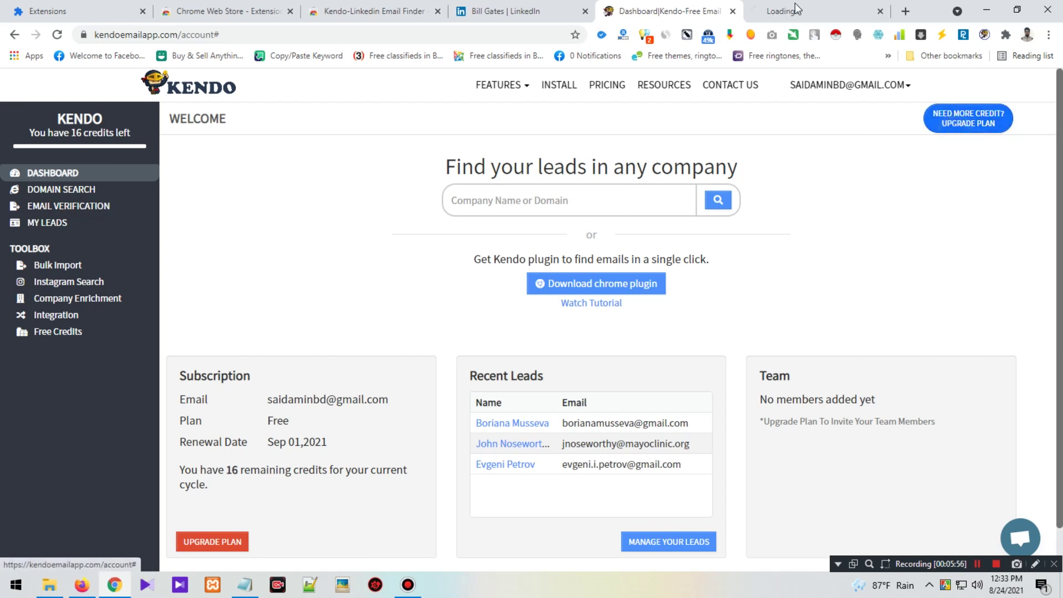
{"action": "left_click", "coordinate": [796, 8]}
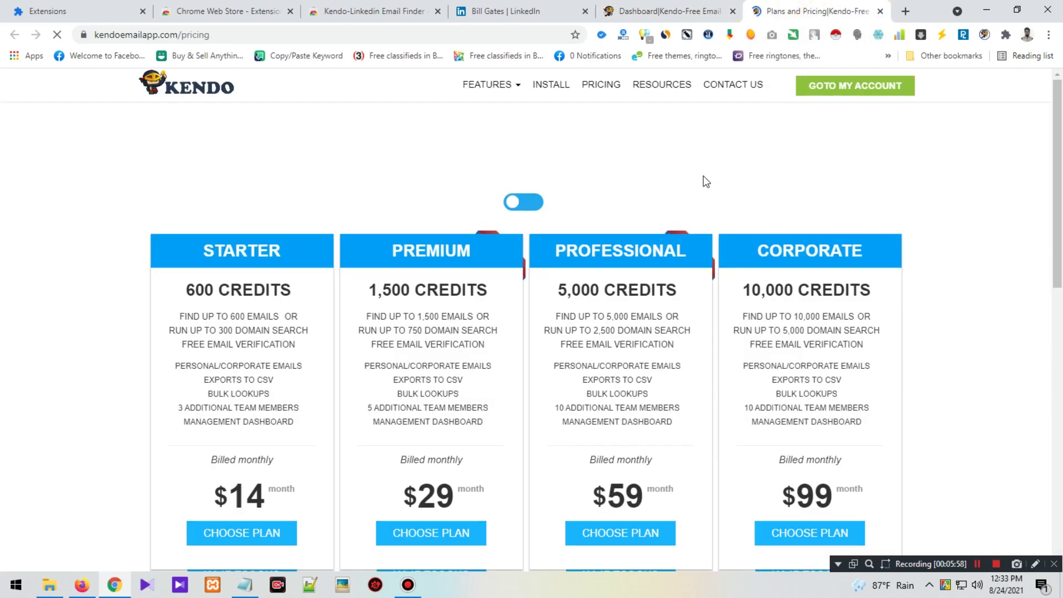
{"action": "scroll", "coordinate": [245, 500], "scroll_direction": "down", "scroll_amount": 2}
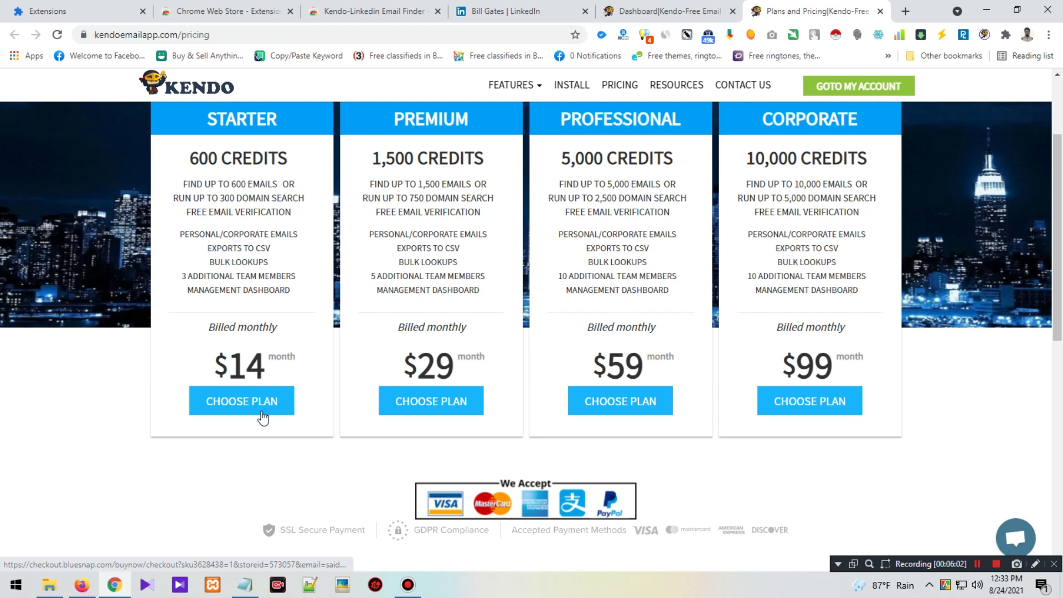
{"action": "scroll", "coordinate": [261, 421], "scroll_direction": "up", "scroll_amount": 1}
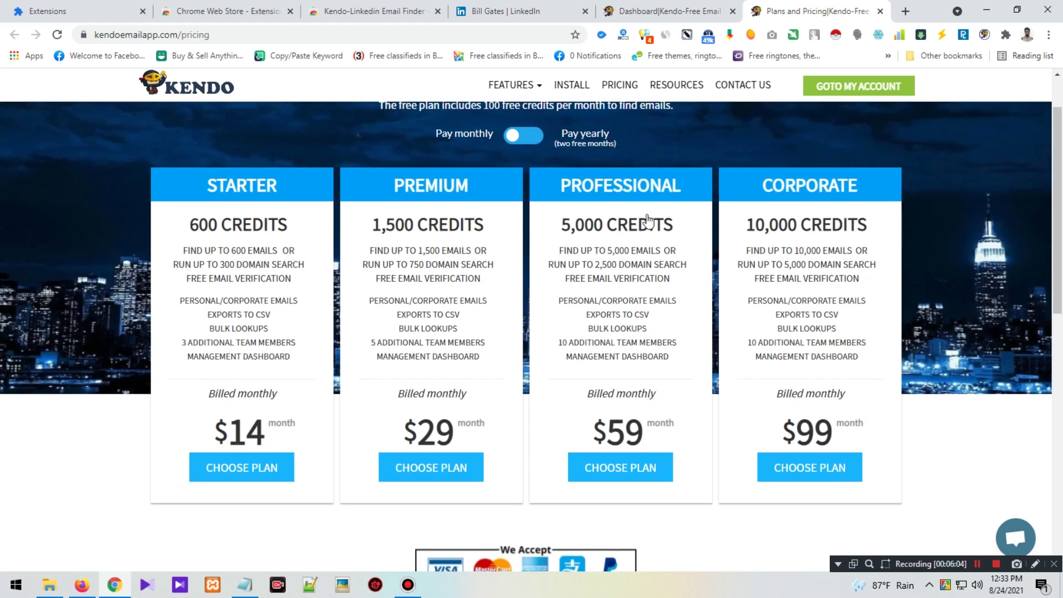
Step: Go to the LinkedIn home feed and open the first post author's profile in a new tab
{"action": "left_click", "coordinate": [685, 10]}
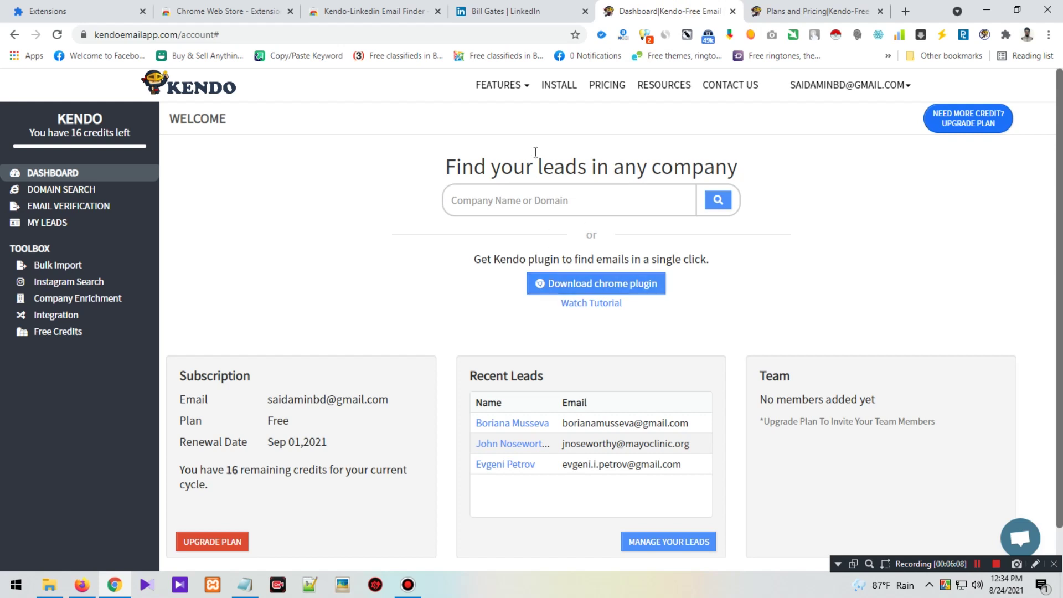
{"action": "left_click", "coordinate": [497, 10]}
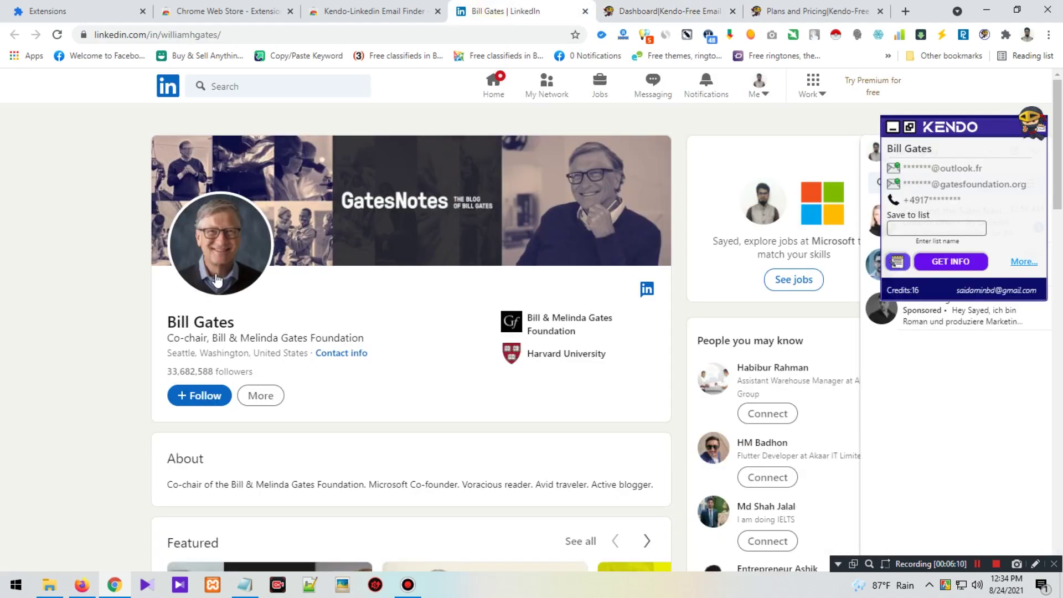
{"action": "left_click", "coordinate": [169, 87]}
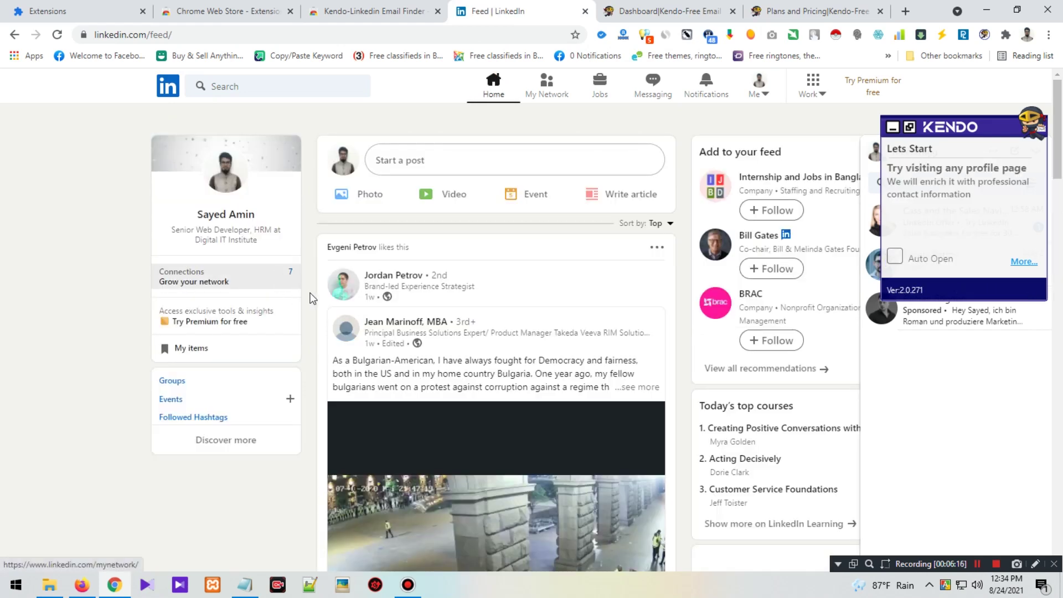
{"action": "mouse_move", "coordinate": [391, 284]}
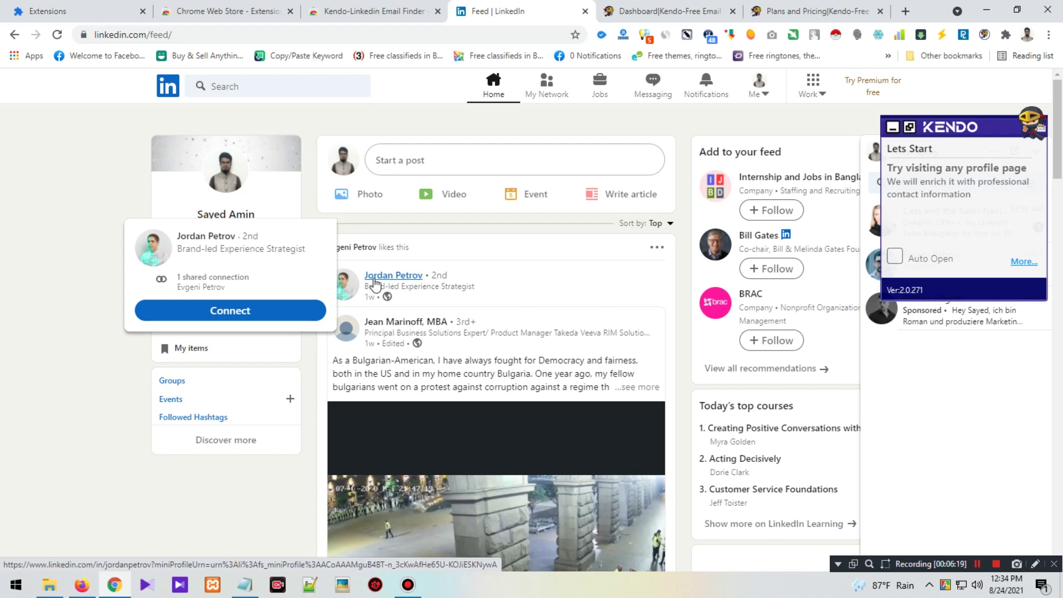
{"action": "left_click", "coordinate": [379, 276]}
{"action": "right_click", "coordinate": [378, 277]}
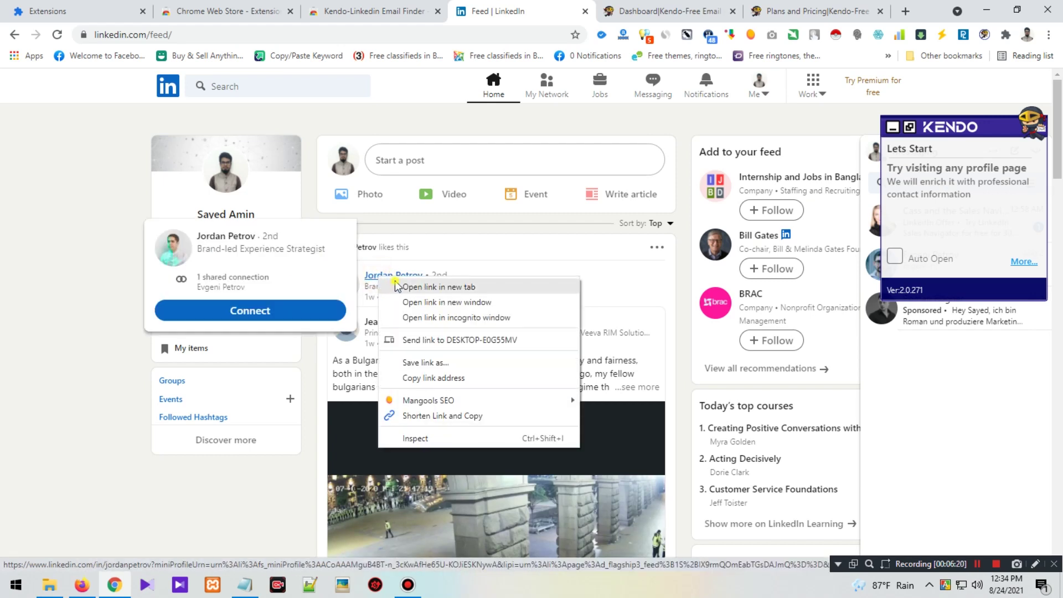
{"action": "left_click", "coordinate": [396, 287]}
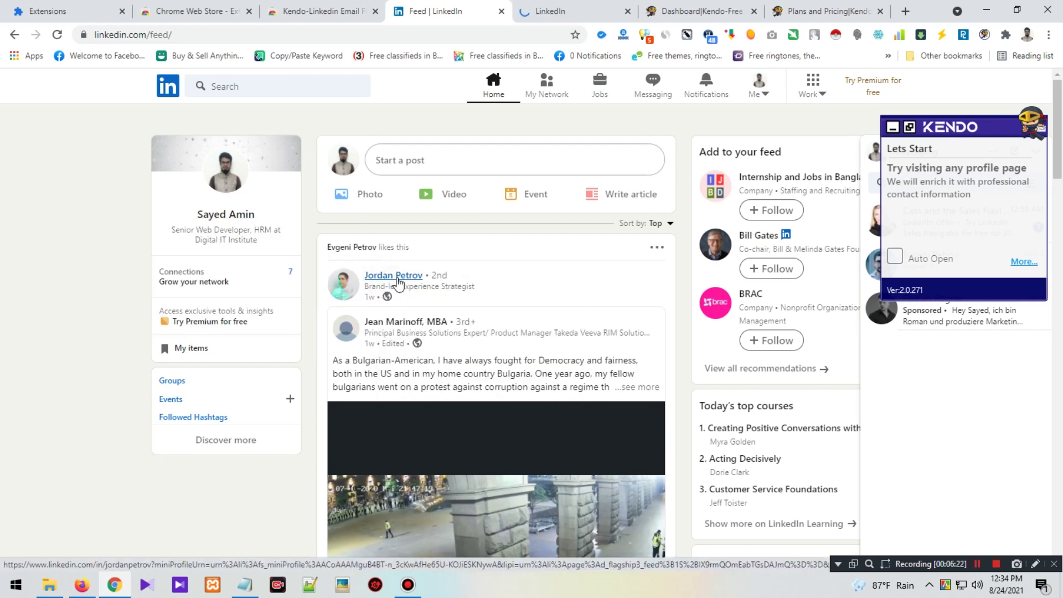
{"action": "key", "text": "ctrl+Tab"}
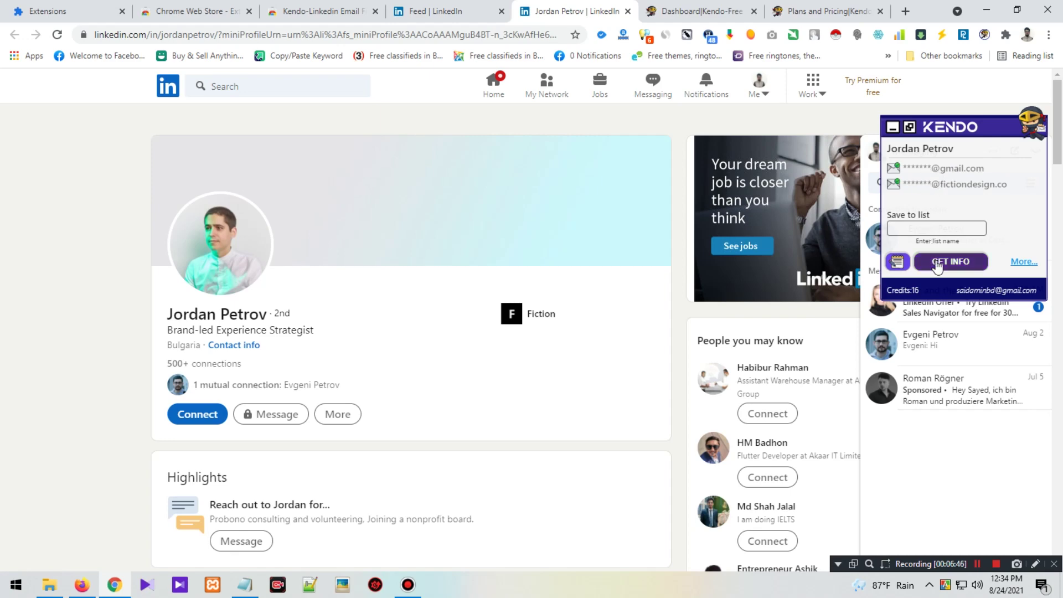
Step: Look through the LinkedIn profile and open the third person suggested under People you may know in a new tab
{"action": "scroll", "coordinate": [475, 288], "scroll_direction": "down", "scroll_amount": 3}
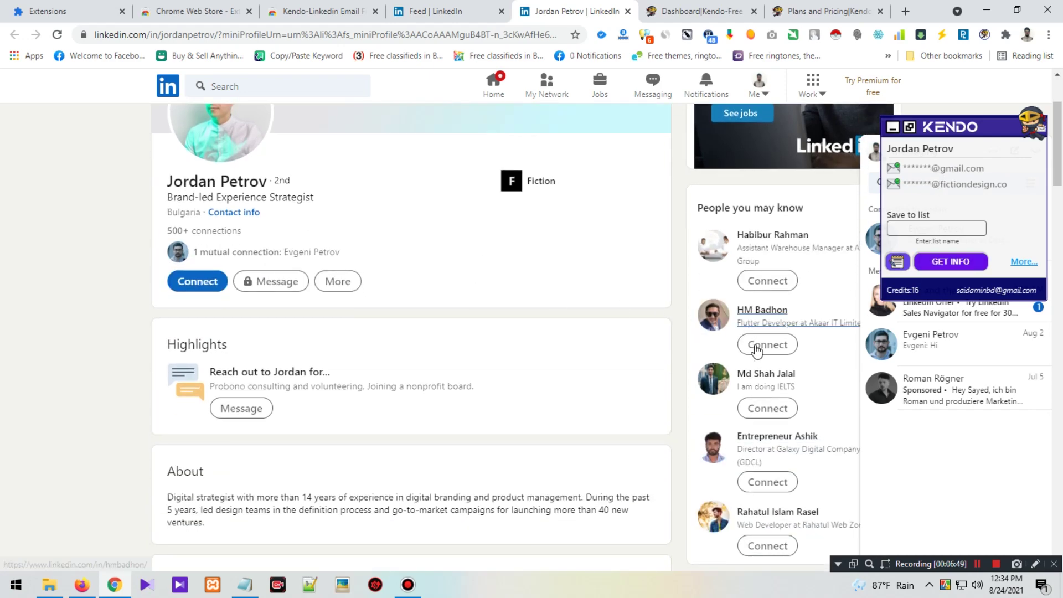
{"action": "scroll", "coordinate": [769, 339], "scroll_direction": "down", "scroll_amount": 1}
{"action": "scroll", "coordinate": [769, 341], "scroll_direction": "up", "scroll_amount": 5}
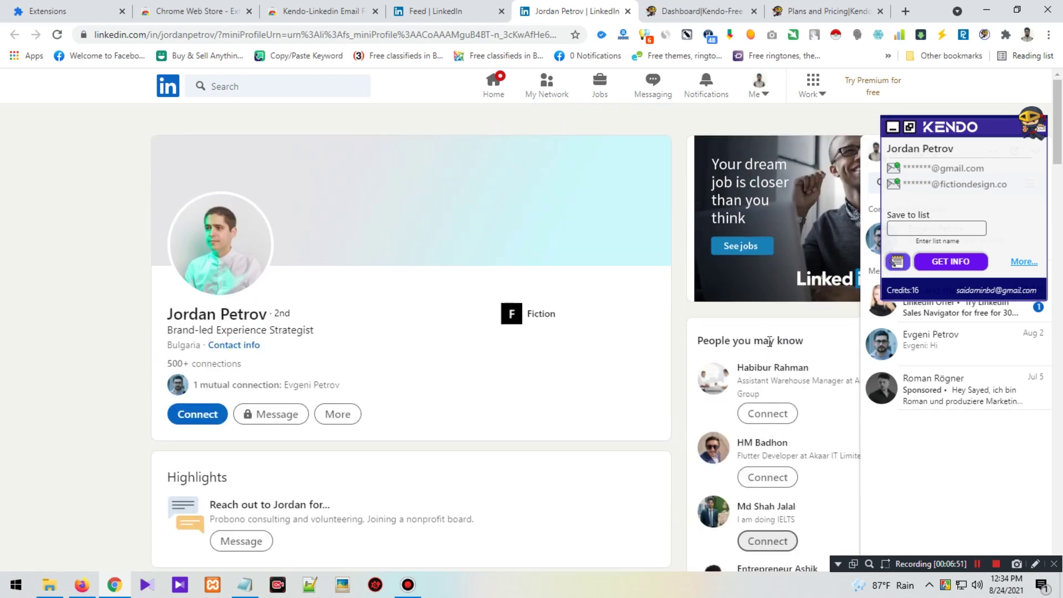
{"action": "scroll", "coordinate": [781, 412], "scroll_direction": "down", "scroll_amount": 10}
{"action": "scroll", "coordinate": [778, 409], "scroll_direction": "down", "scroll_amount": 3}
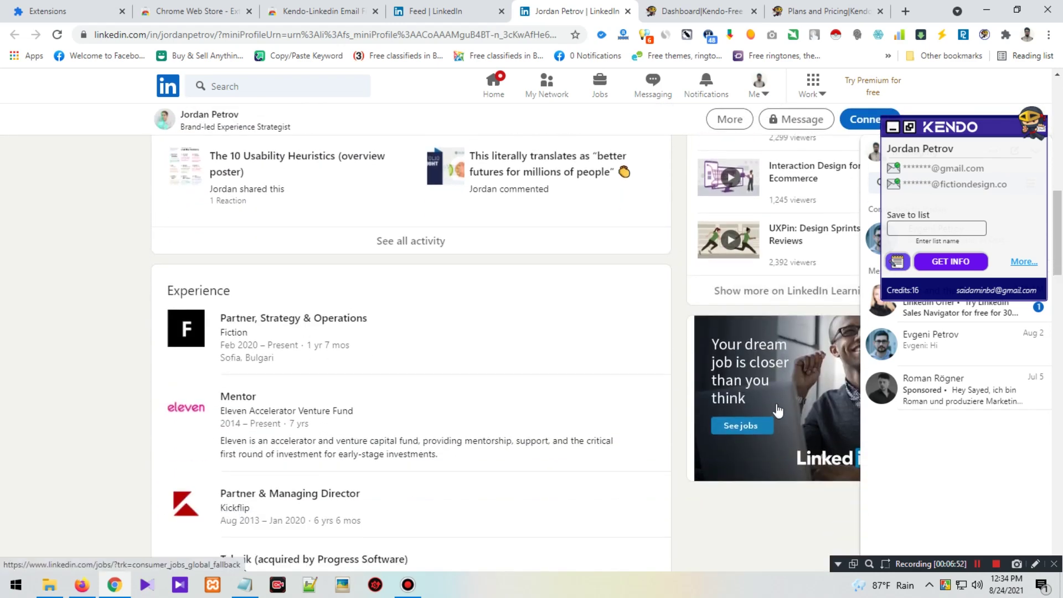
{"action": "scroll", "coordinate": [770, 411], "scroll_direction": "up", "scroll_amount": 7}
{"action": "middle_click", "coordinate": [758, 247]}
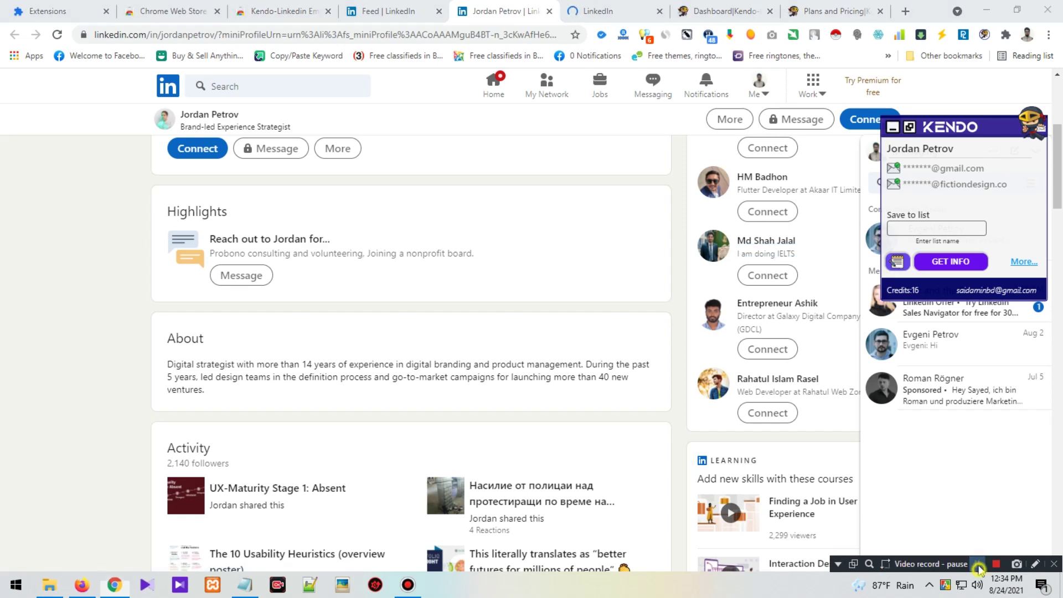
{"action": "left_click", "coordinate": [609, 11]}
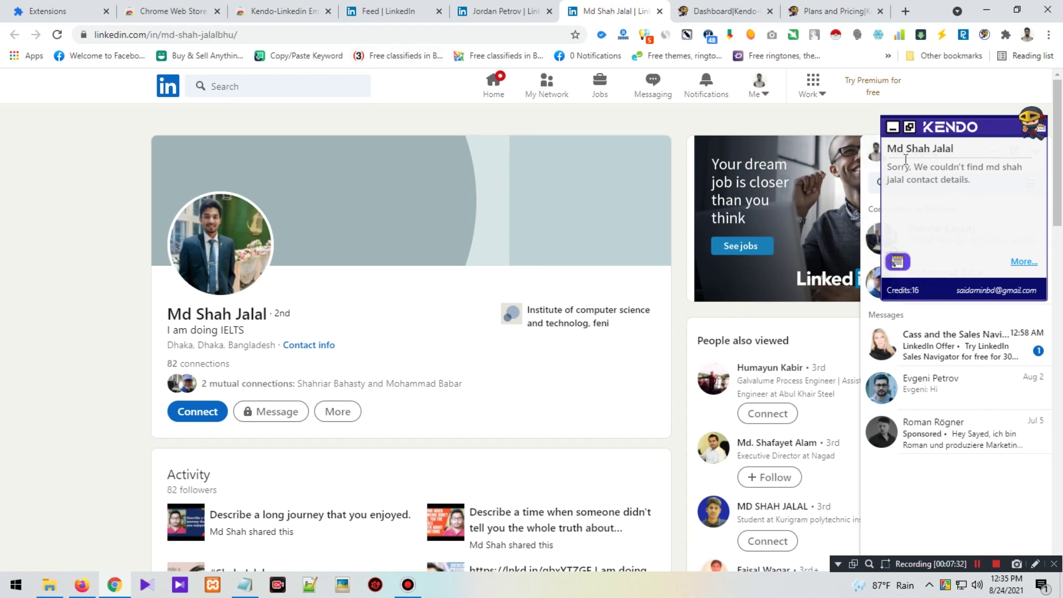
Step: Return to the Kendo dashboard and examine the company lead search under "Find your leads in any company"
{"action": "left_click", "coordinate": [488, 11]}
{"action": "left_click", "coordinate": [405, 10]}
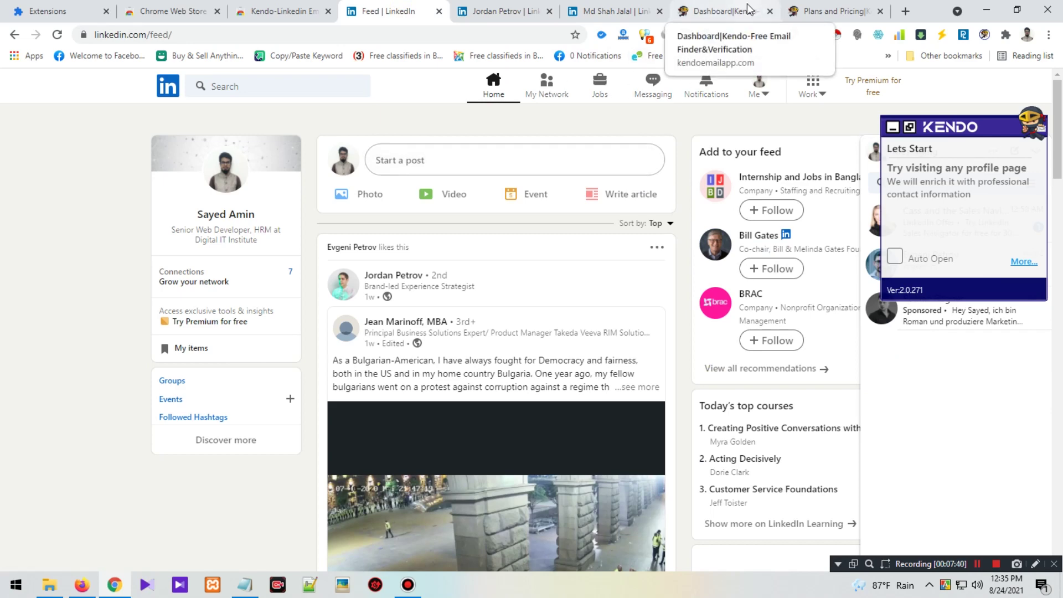
{"action": "left_click", "coordinate": [718, 8]}
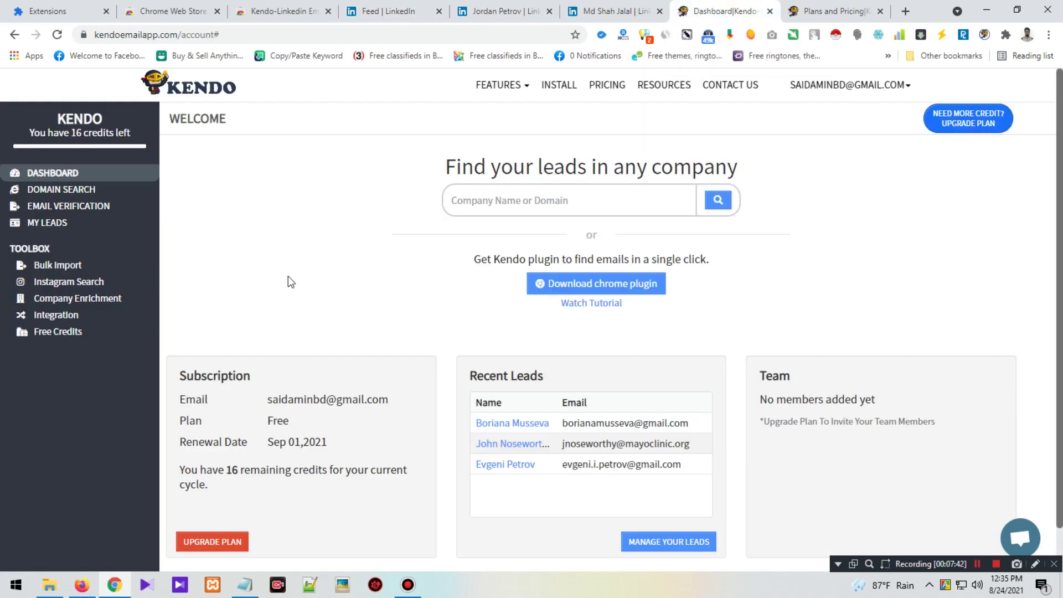
{"action": "left_click", "coordinate": [485, 203]}
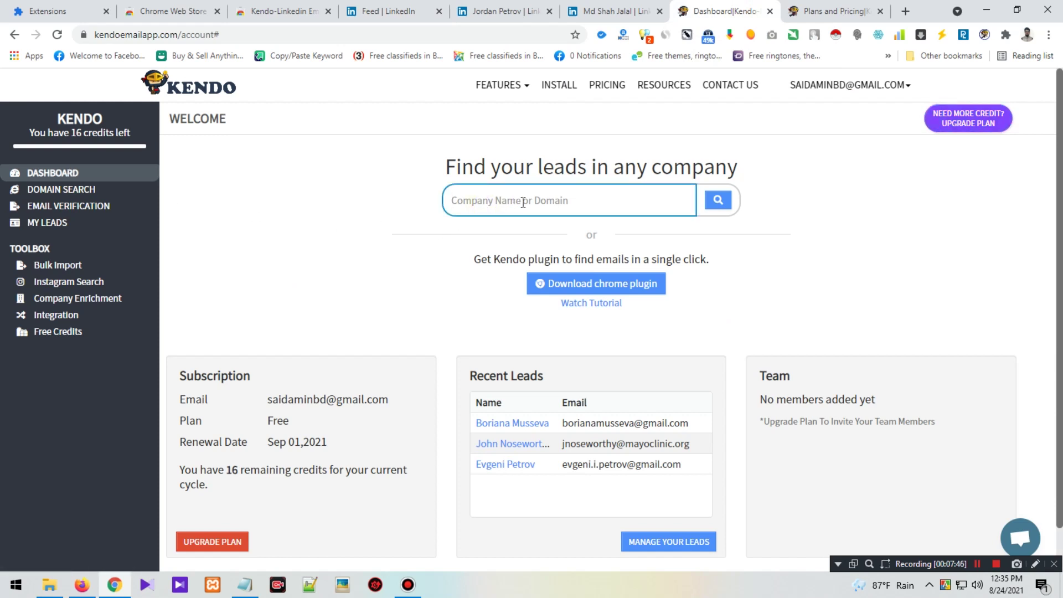
{"action": "left_click_drag", "start_coordinate": [541, 167], "coordinate": [597, 166]}
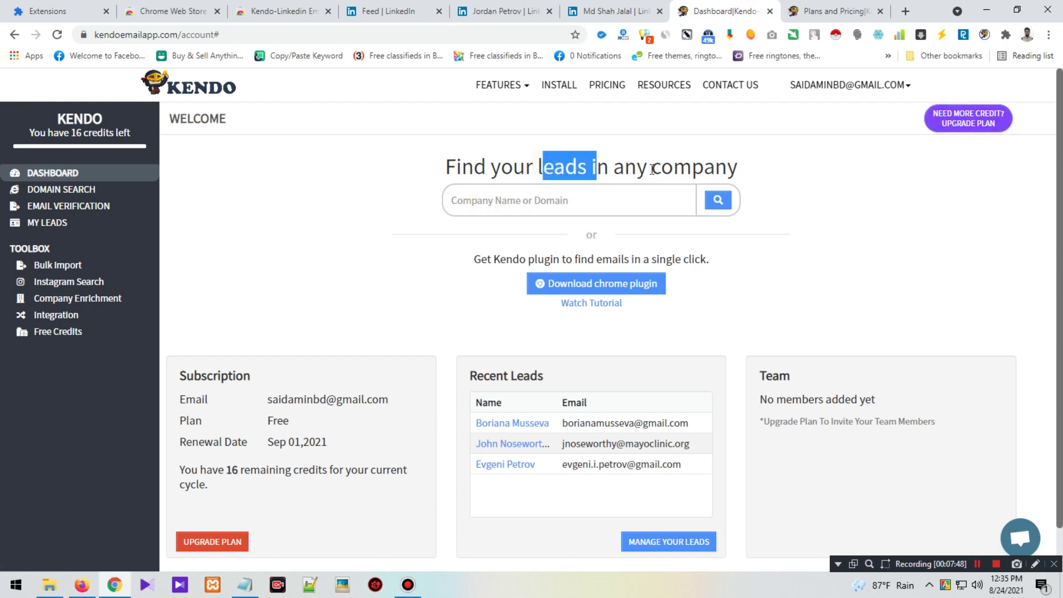
{"action": "left_click", "coordinate": [502, 201]}
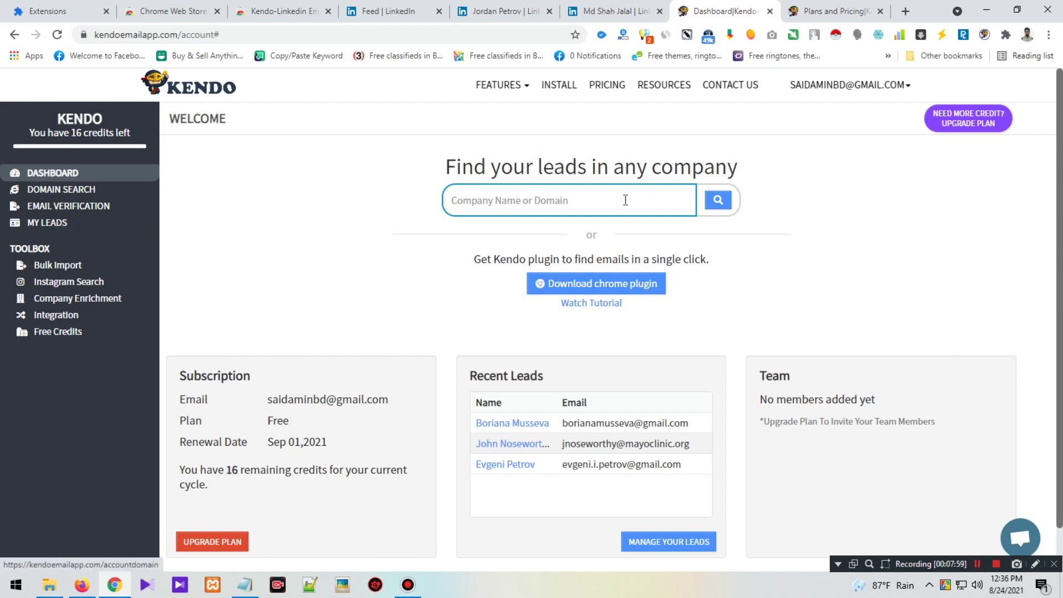
Step: Open Kendo's Domain Search page and examine its keywords and company domain fields
{"action": "left_click", "coordinate": [77, 192]}
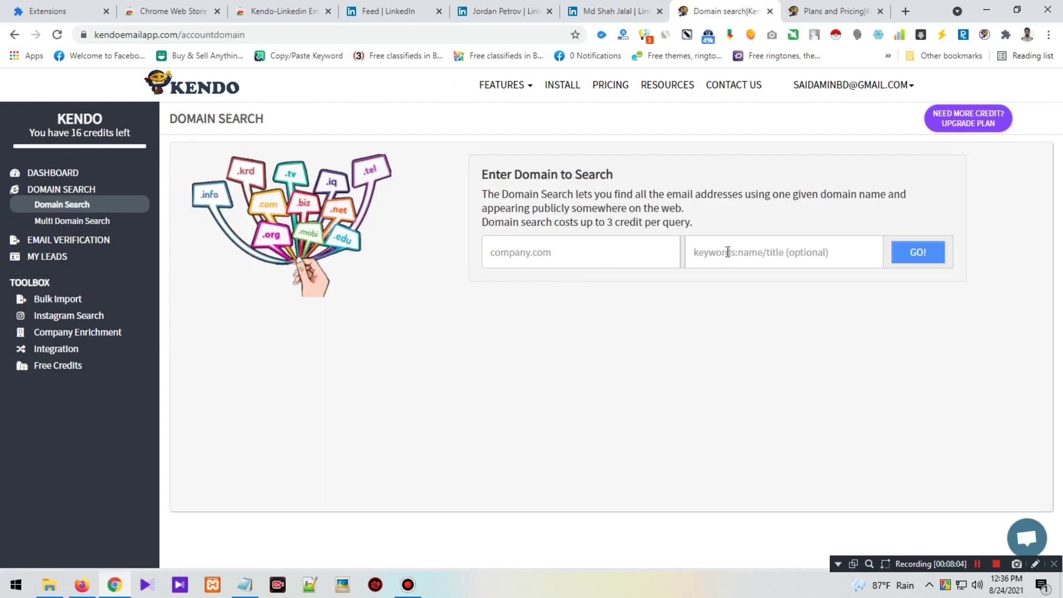
{"action": "left_click", "coordinate": [728, 252]}
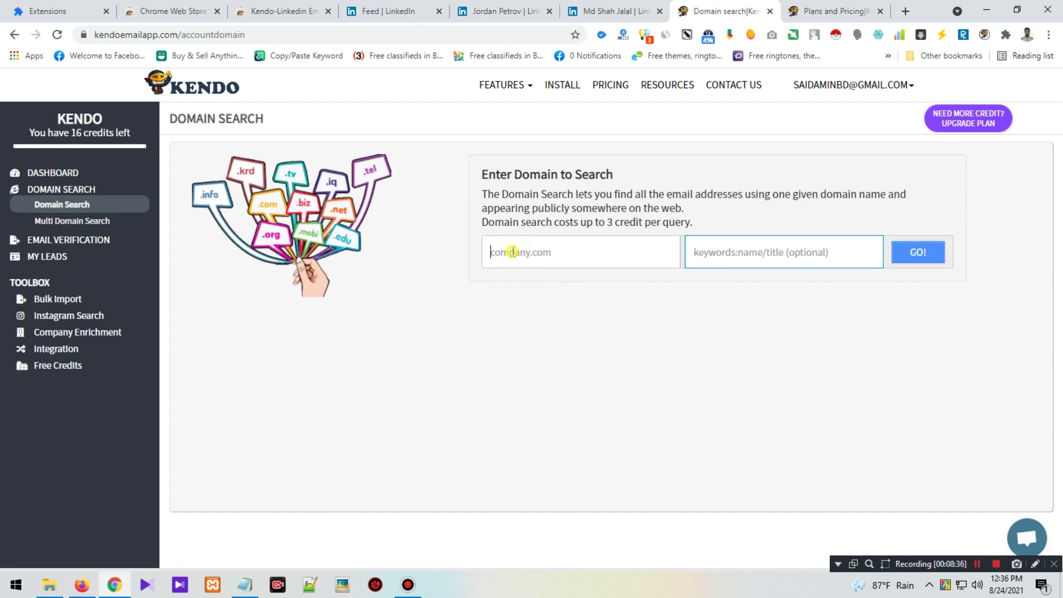
{"action": "left_click", "coordinate": [509, 252]}
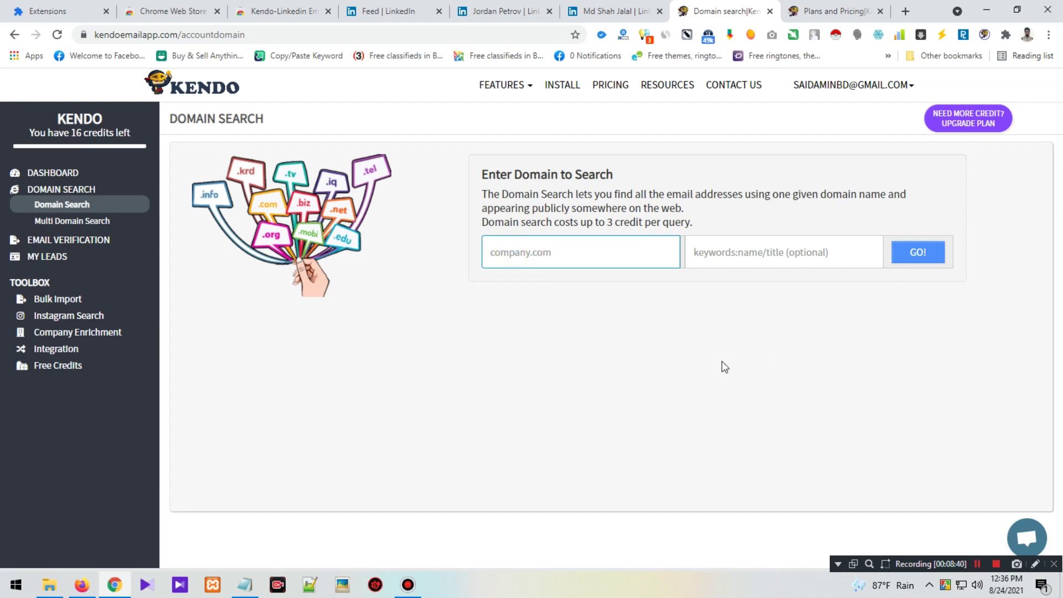
Step: Search Google for "hospital websites list" in a new tab
{"action": "left_click", "coordinate": [906, 11]}
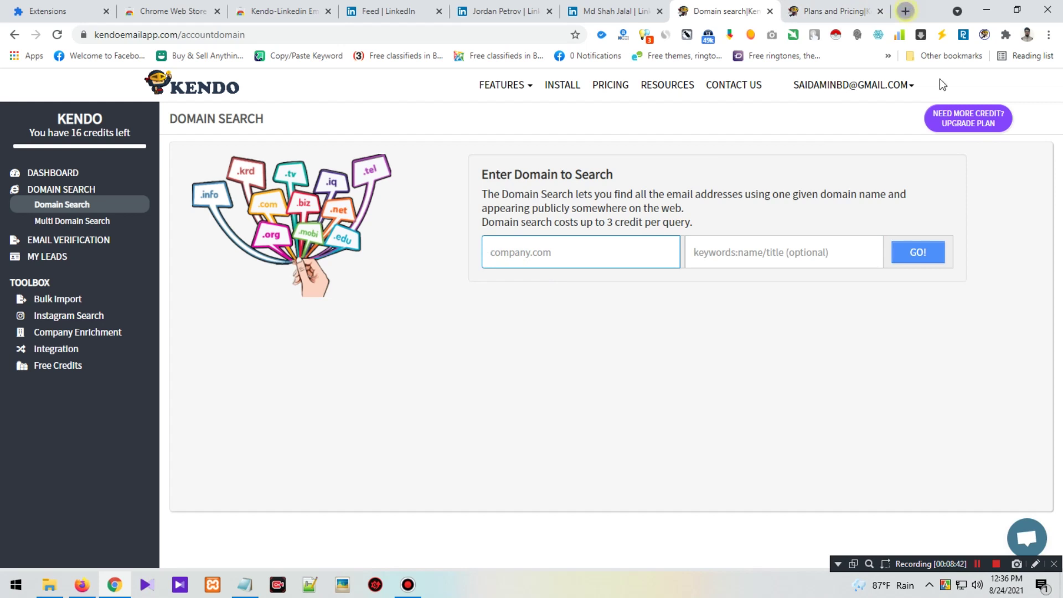
{"action": "type", "text": "hospi"}
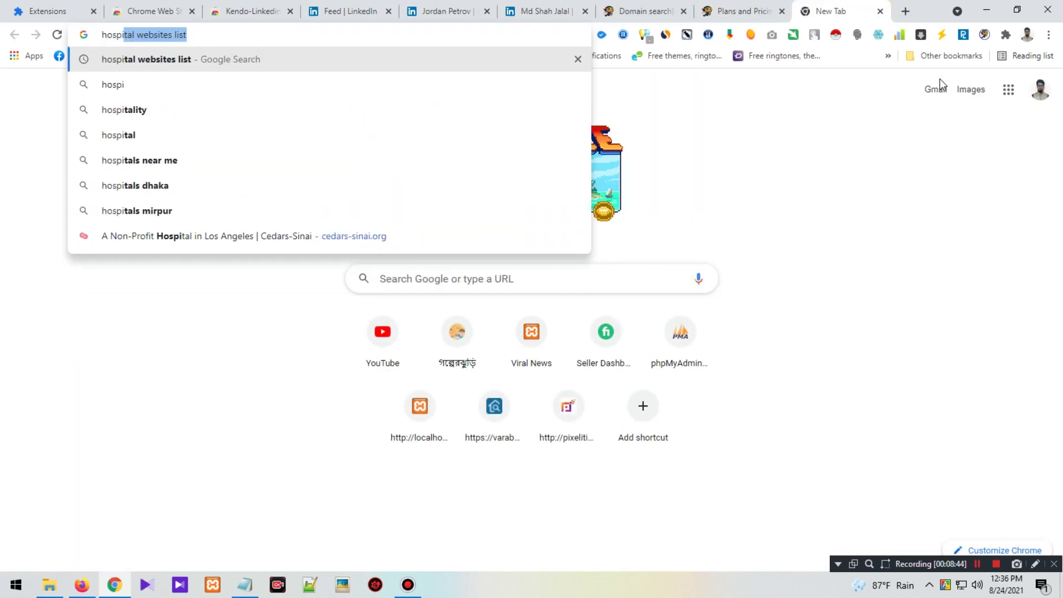
{"action": "type", "text": "tal we"}
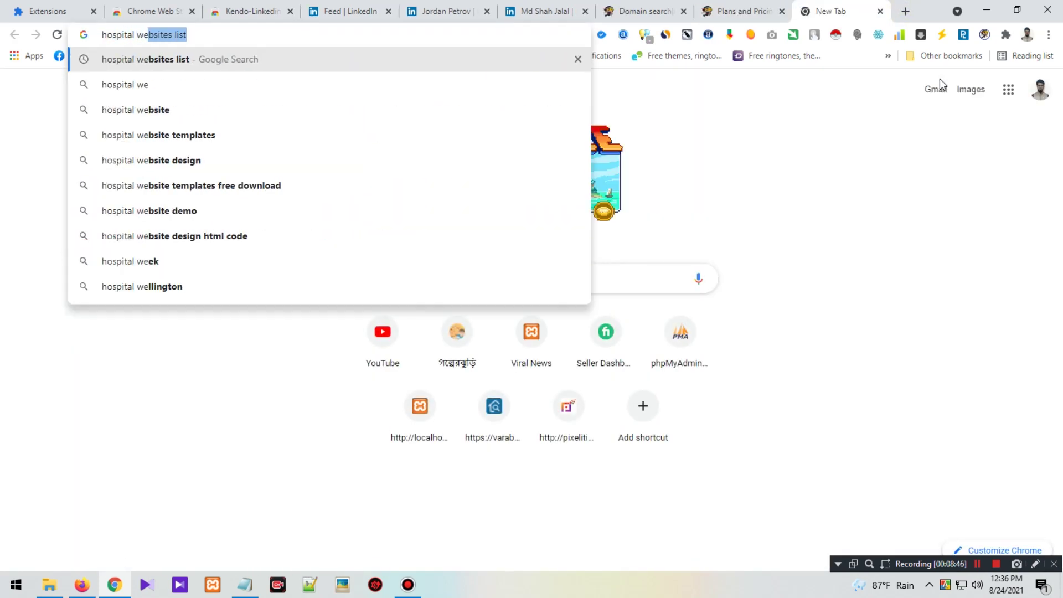
{"action": "type", "text": "bsites list"}
{"action": "key", "text": "Return"}
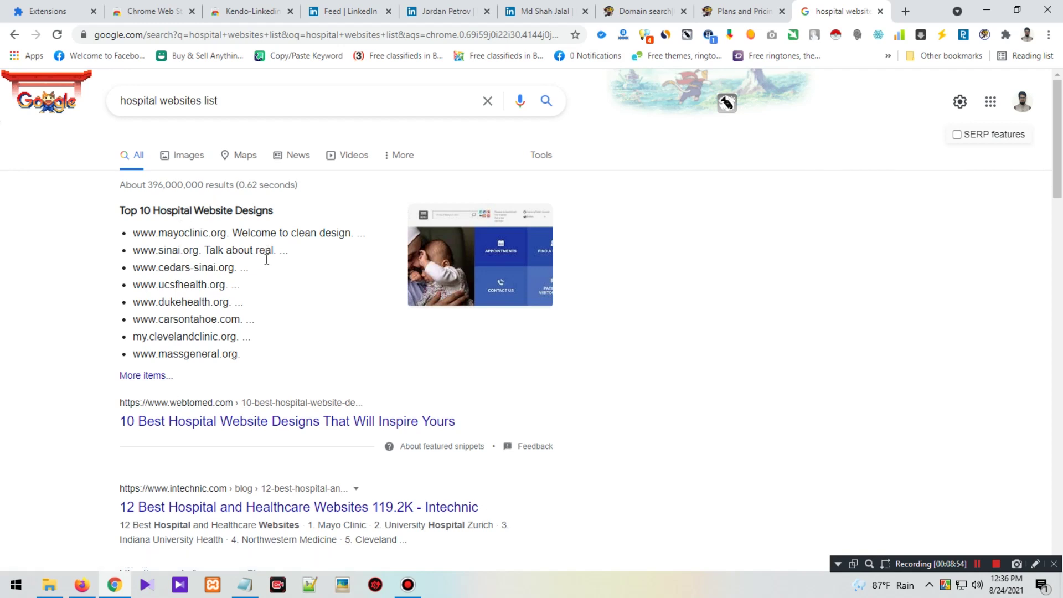
{"action": "left_click_drag", "start_coordinate": [149, 233], "coordinate": [208, 233]}
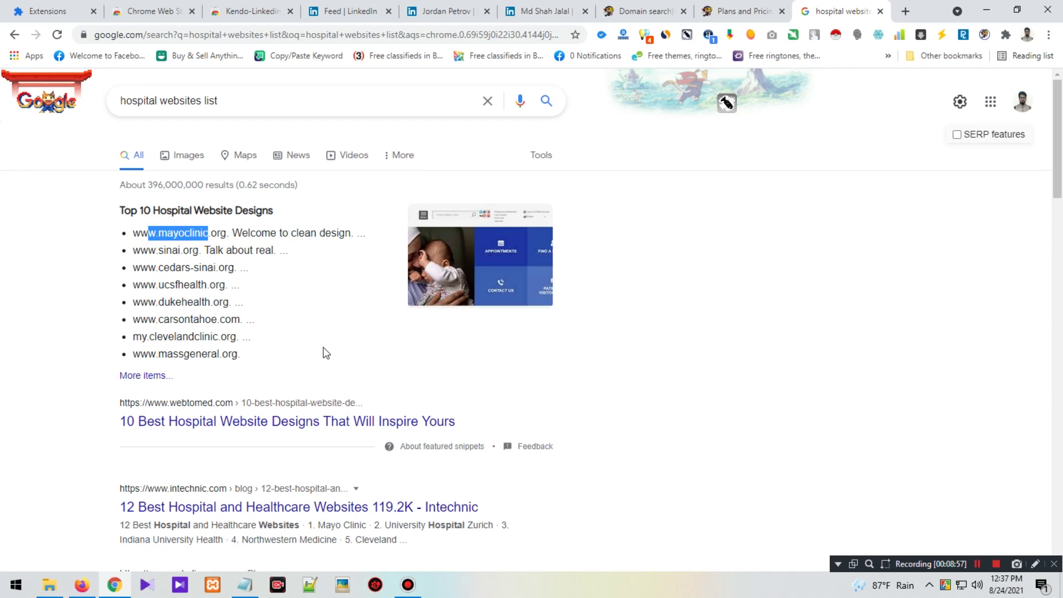
{"action": "left_click", "coordinate": [224, 233]}
{"action": "left_click_drag", "start_coordinate": [196, 232], "coordinate": [132, 232]}
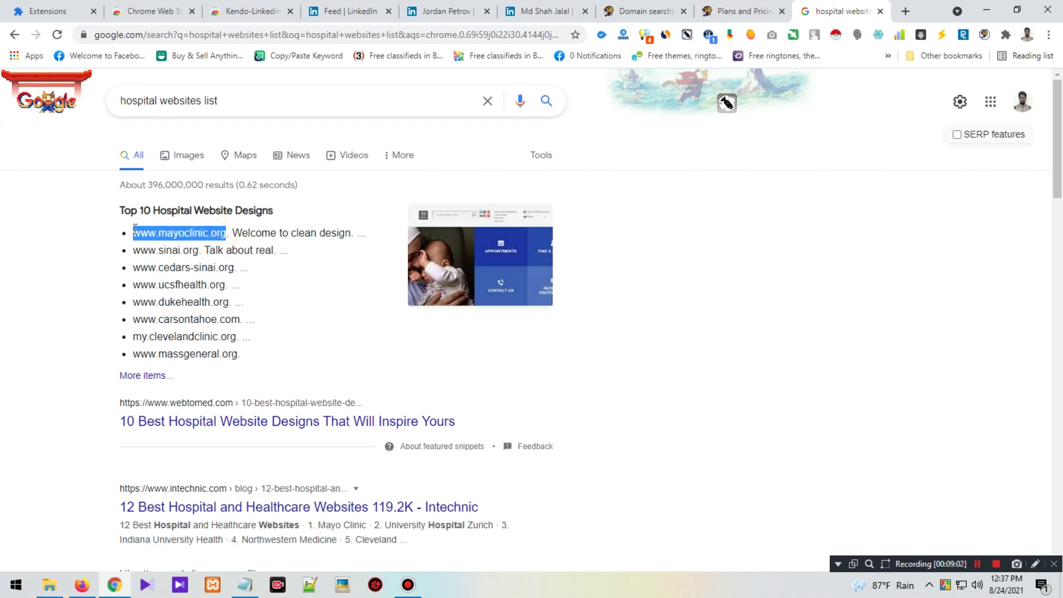
{"action": "right_click", "coordinate": [195, 235]}
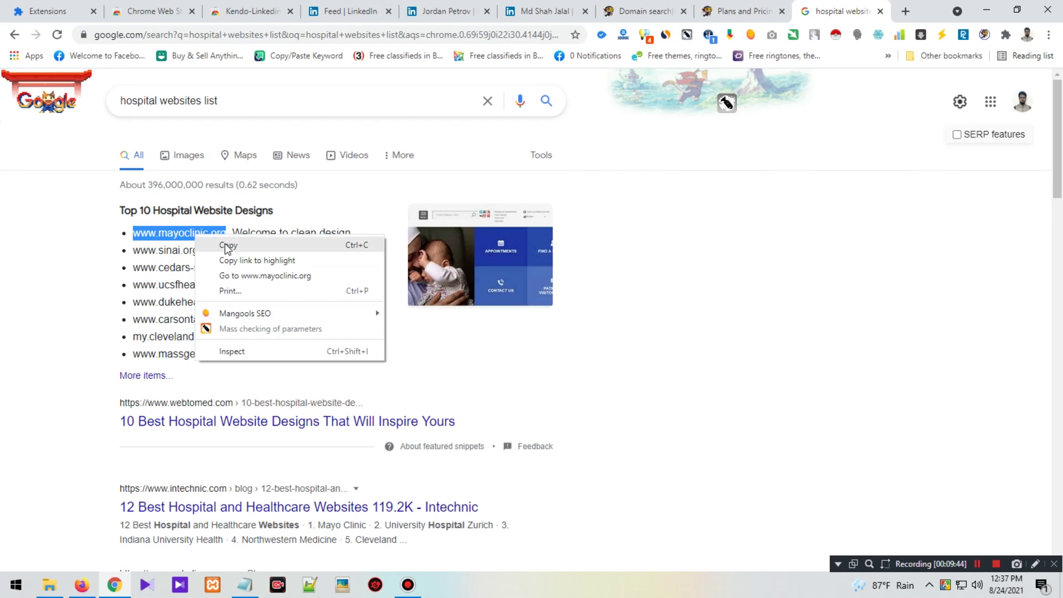
{"action": "left_click", "coordinate": [257, 276]}
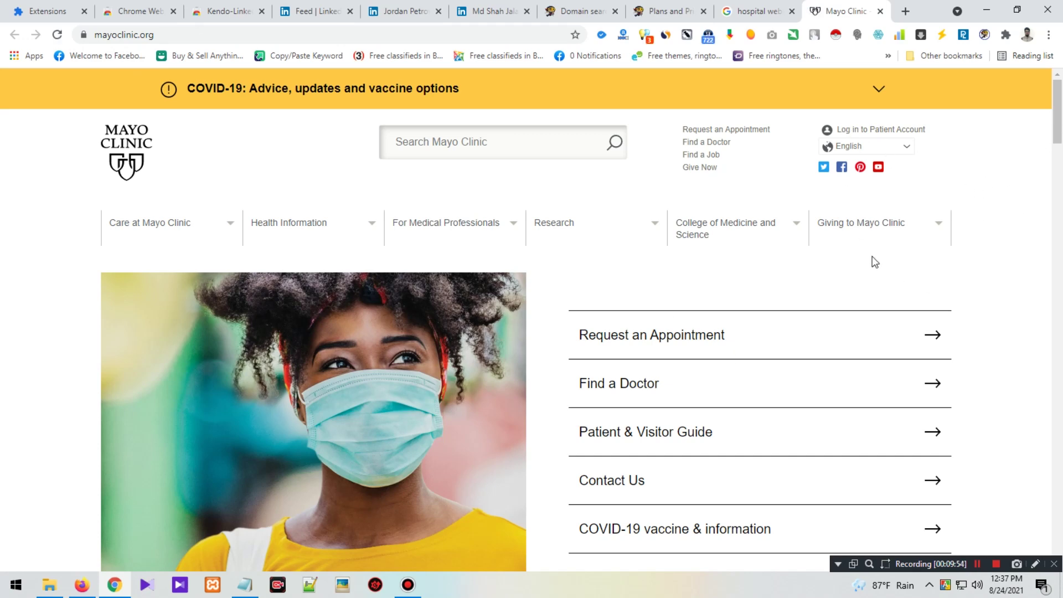
Step: Look through the Mayo Clinic home page and copy its web address
{"action": "scroll", "coordinate": [874, 263], "scroll_direction": "down", "scroll_amount": 3}
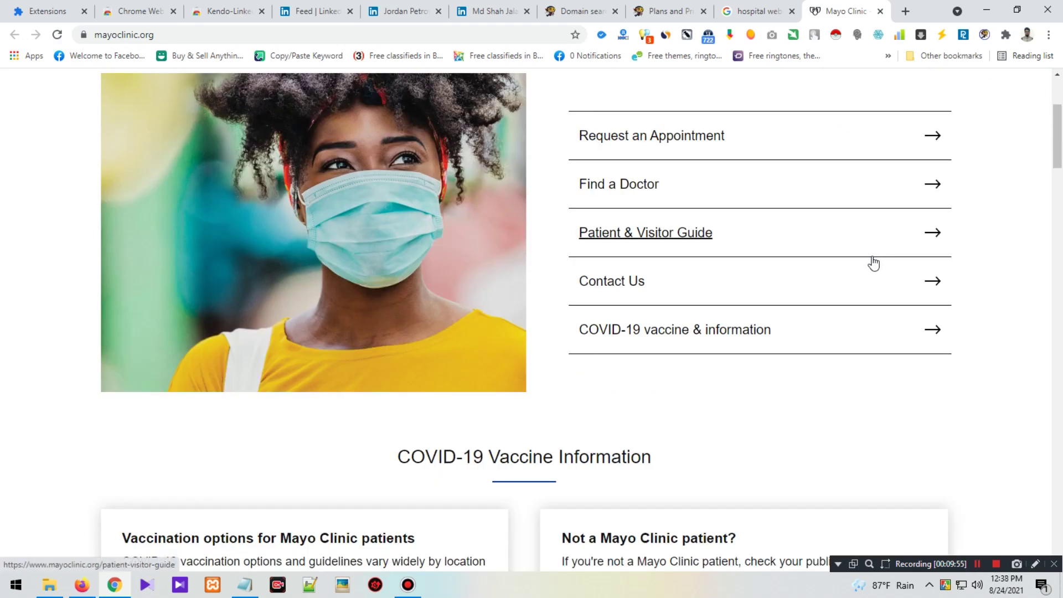
{"action": "scroll", "coordinate": [874, 264], "scroll_direction": "down", "scroll_amount": 9}
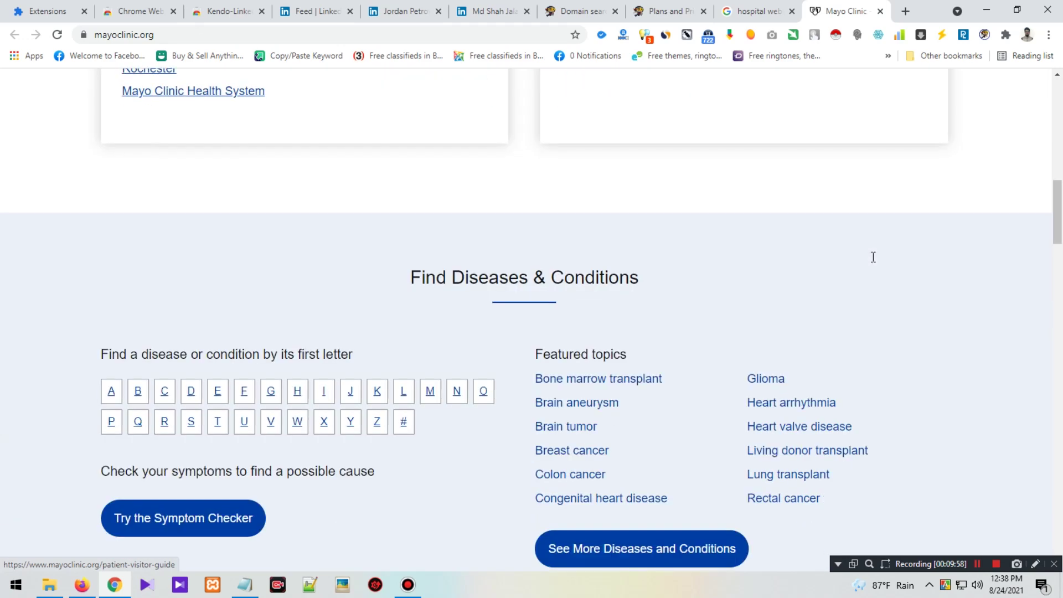
{"action": "scroll", "coordinate": [587, 319], "scroll_direction": "up", "scroll_amount": 6}
{"action": "scroll", "coordinate": [584, 313], "scroll_direction": "up", "scroll_amount": 6}
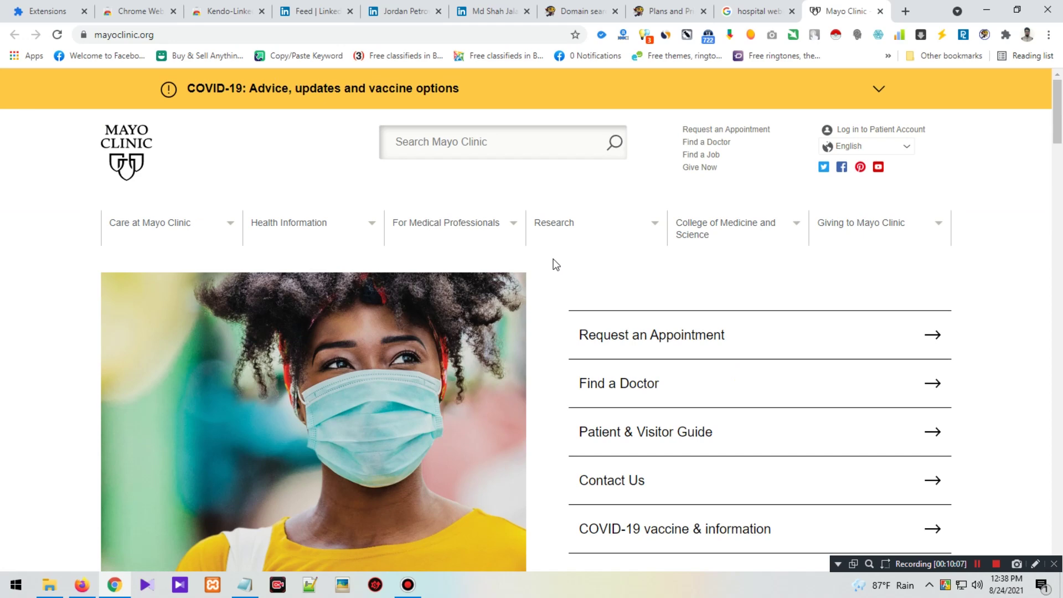
{"action": "left_click", "coordinate": [310, 222]}
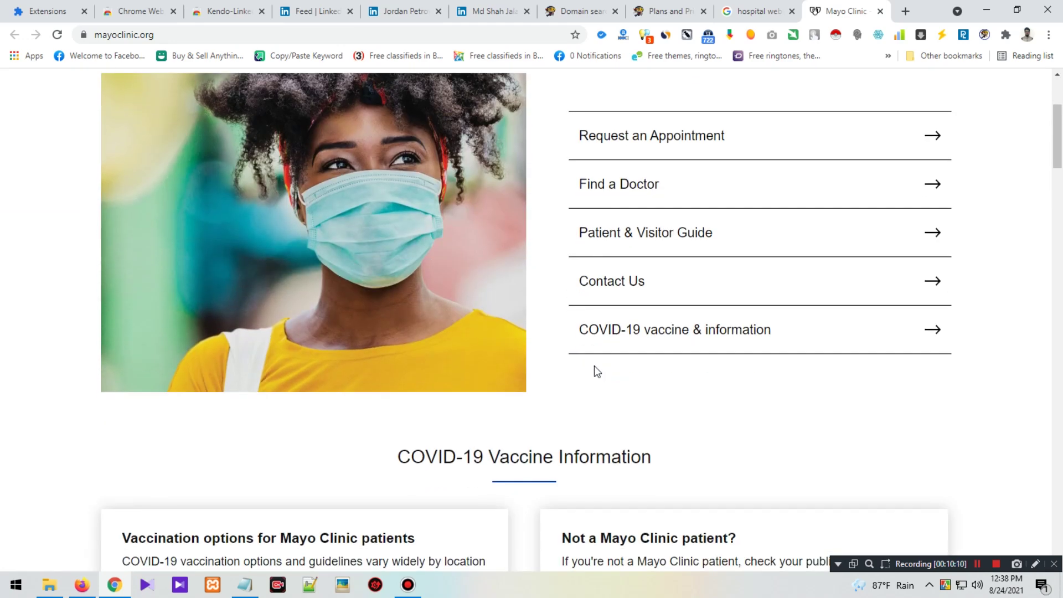
{"action": "scroll", "coordinate": [594, 366], "scroll_direction": "up", "scroll_amount": 4}
{"action": "left_click", "coordinate": [161, 33]}
{"action": "key", "text": "ctrl+c"}
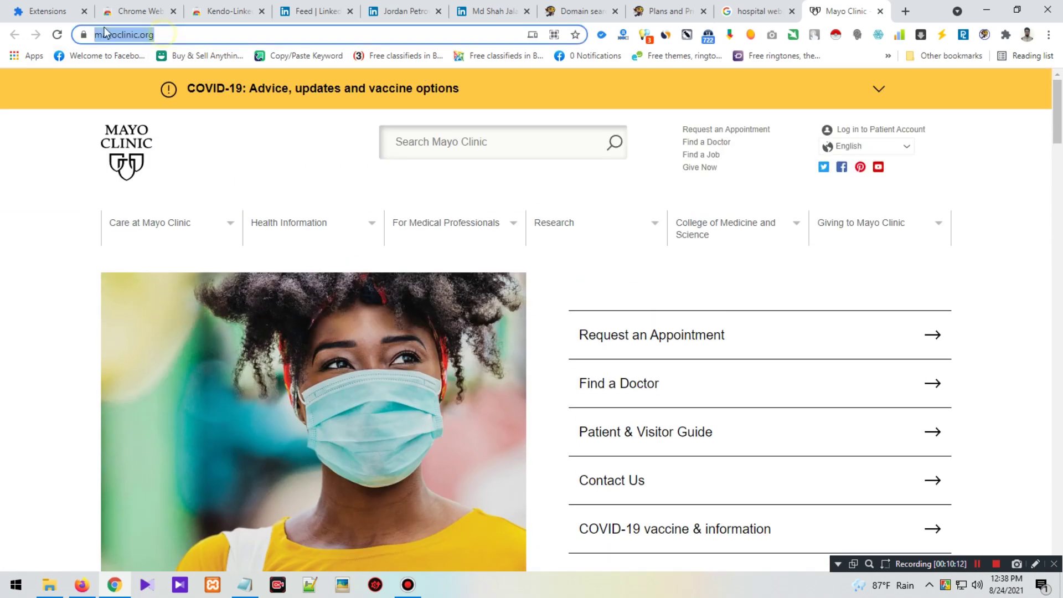
Step: Paste the copied address into Kendo's Domain Search field and shorten it to mayoclinic.org
{"action": "left_click", "coordinate": [664, 11]}
{"action": "left_click", "coordinate": [582, 12]}
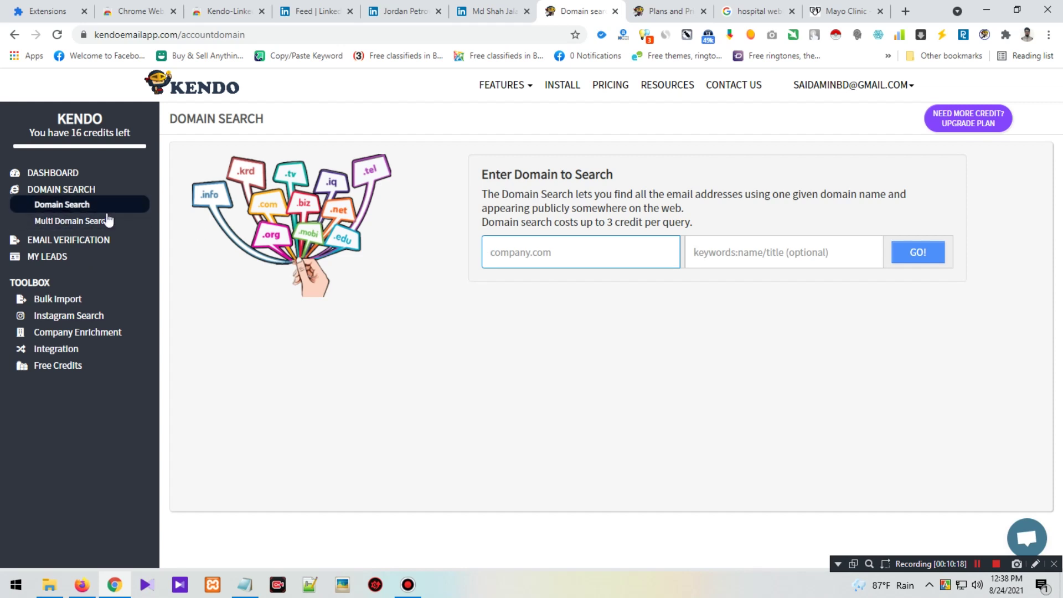
{"action": "key", "text": "ctrl+v"}
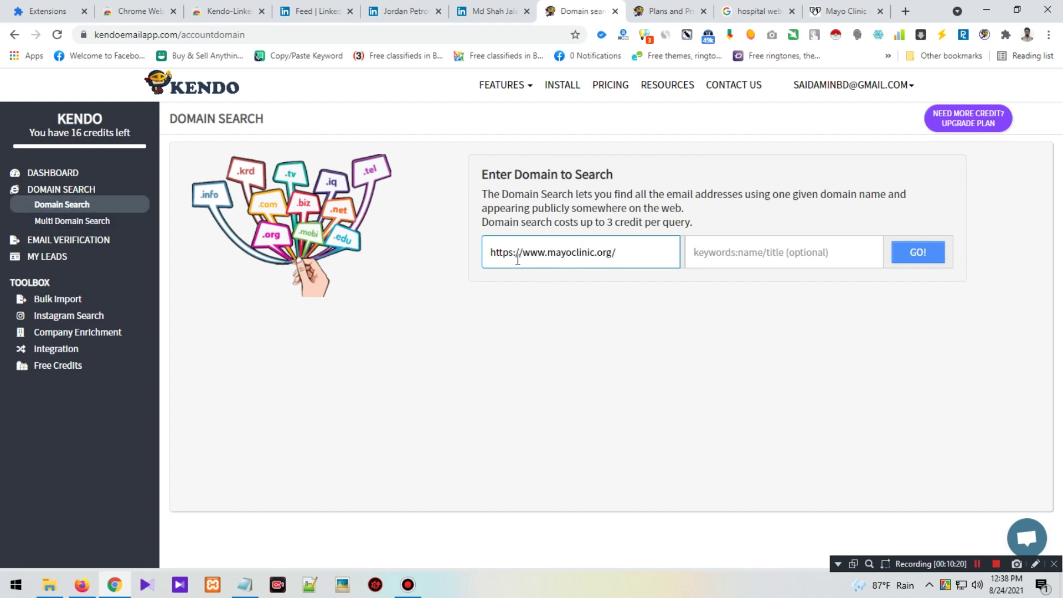
{"action": "left_click_drag", "start_coordinate": [548, 252], "coordinate": [429, 260]}
{"action": "key", "text": "BackSpace"}
{"action": "left_click", "coordinate": [591, 257]}
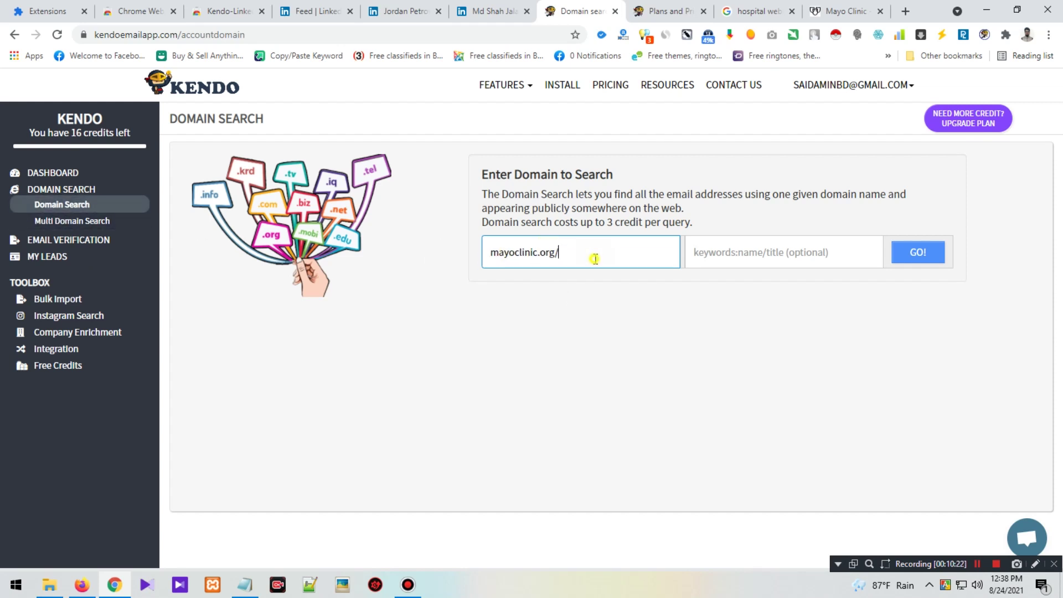
{"action": "key", "text": "BackSpace"}
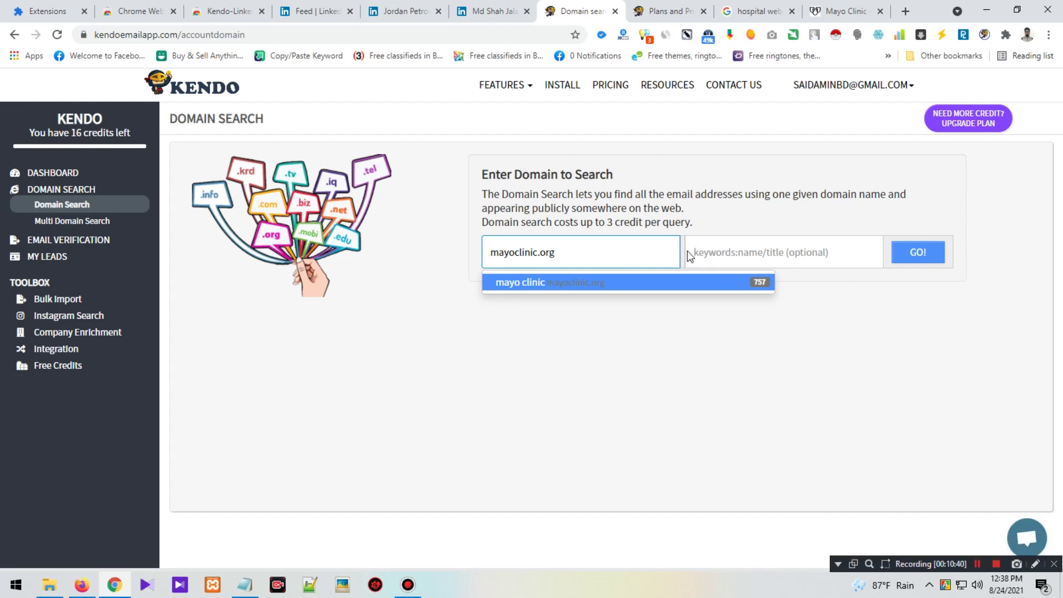
Step: Run the domain search for mayoclinic.org using the suggested mayo clinic company
{"action": "left_click", "coordinate": [1038, 469]}
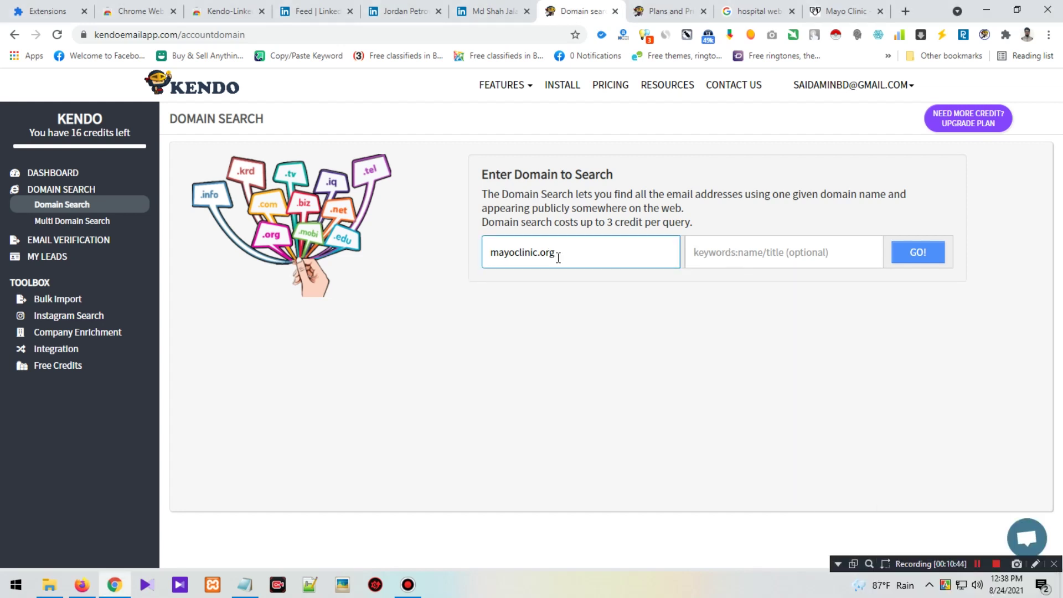
{"action": "key", "text": "BackSpace"}
{"action": "type", "text": "g"}
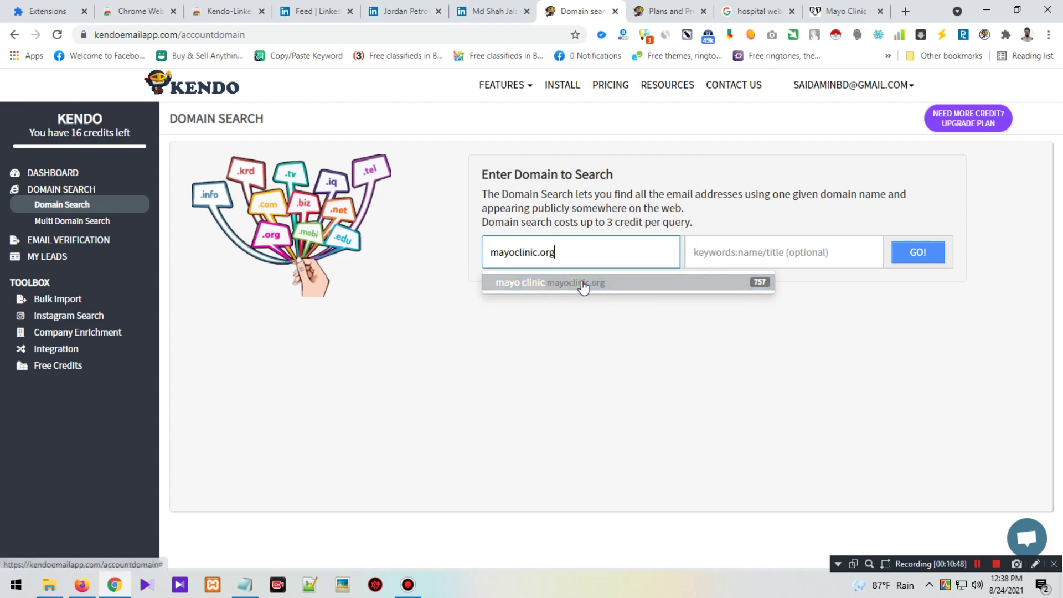
{"action": "left_click", "coordinate": [511, 285]}
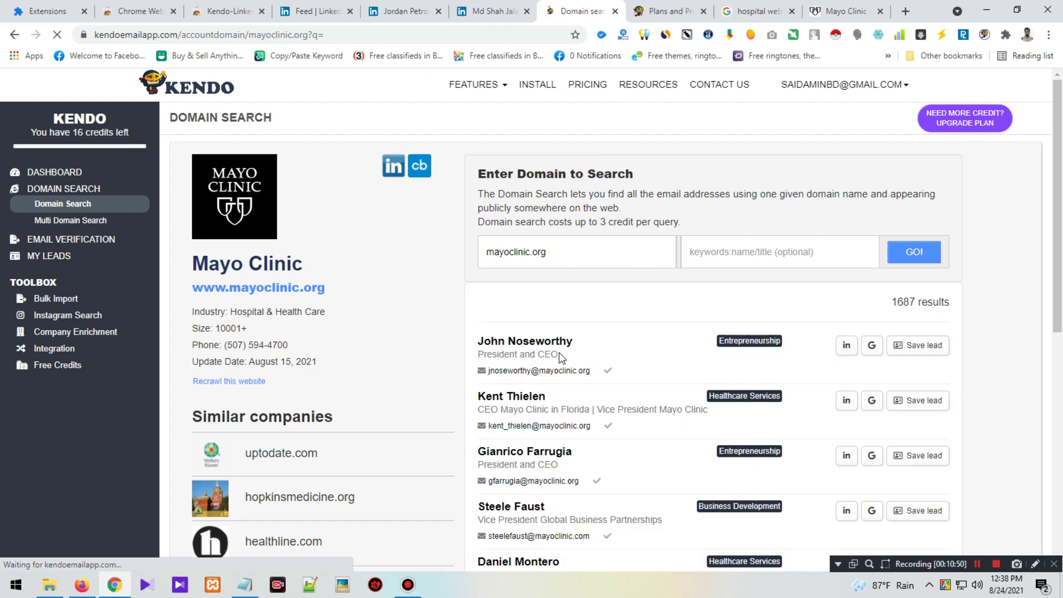
Step: Examine the contacts and emails found for Mayo Clinic, dismissing the Facebook notifications that cover the page
{"action": "scroll", "coordinate": [554, 260], "scroll_direction": "down", "scroll_amount": 3}
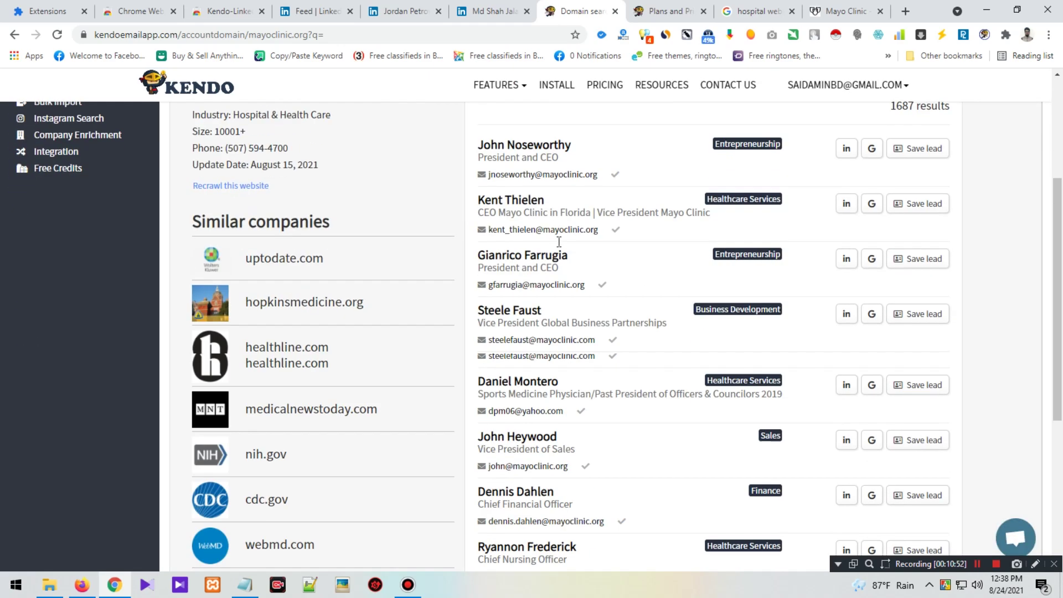
{"action": "scroll", "coordinate": [653, 271], "scroll_direction": "down", "scroll_amount": 3}
{"action": "scroll", "coordinate": [561, 255], "scroll_direction": "up", "scroll_amount": 4}
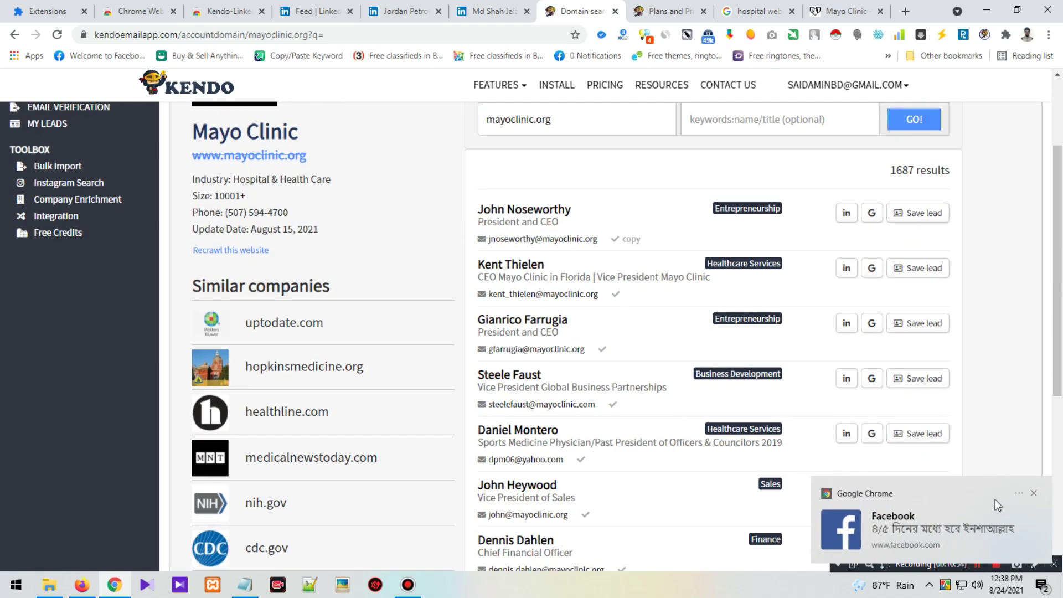
{"action": "left_click", "coordinate": [1033, 493]}
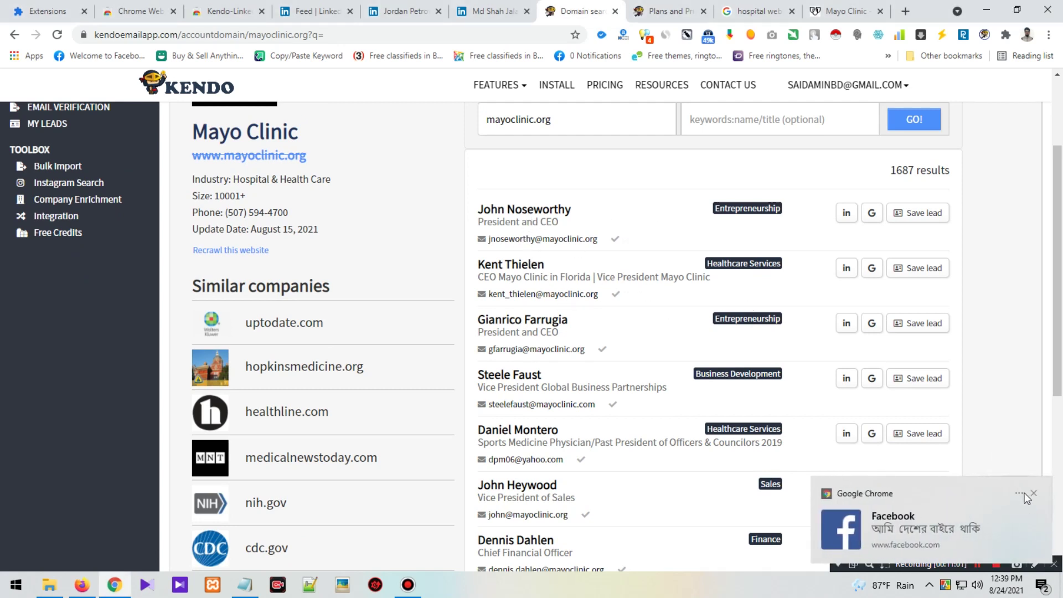
{"action": "left_click", "coordinate": [1034, 495]}
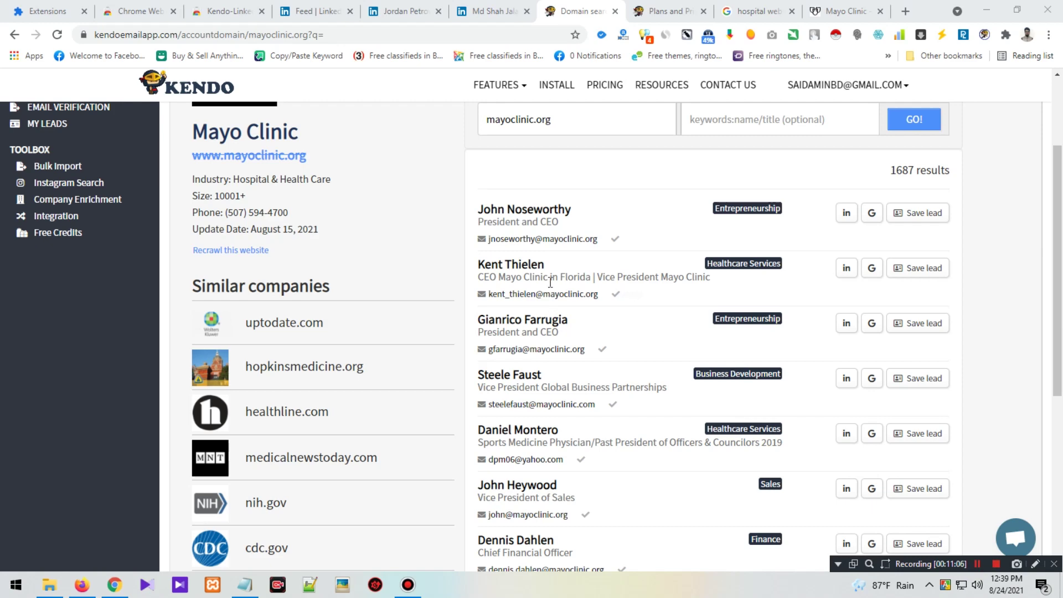
{"action": "scroll", "coordinate": [551, 287], "scroll_direction": "down", "scroll_amount": 3}
{"action": "scroll", "coordinate": [534, 333], "scroll_direction": "down", "scroll_amount": 3}
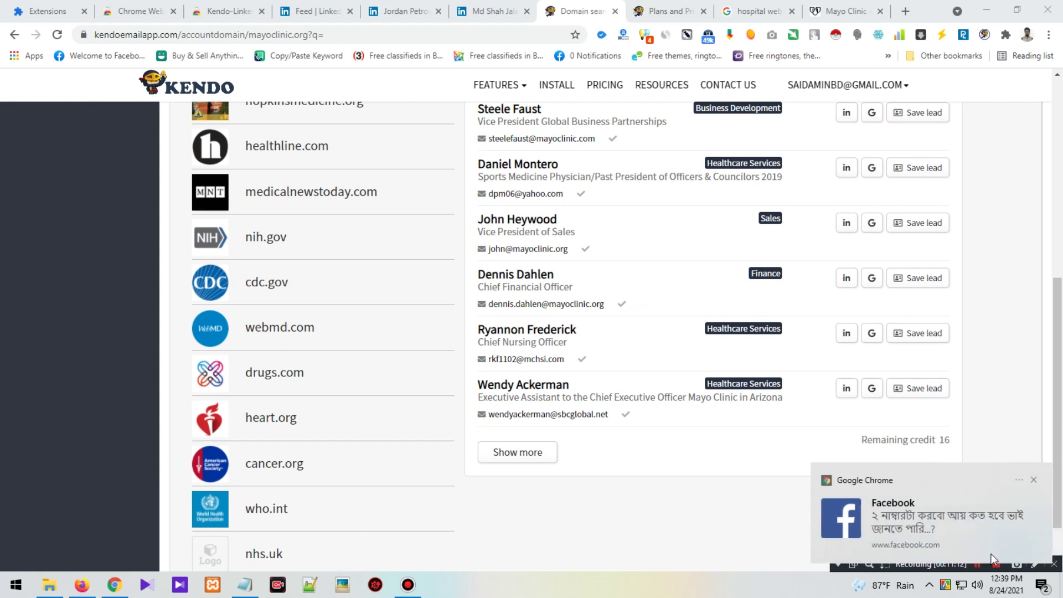
Step: Try to turn off all notifications for Google Chrome and dismiss the Facebook notification
{"action": "left_click", "coordinate": [1019, 479]}
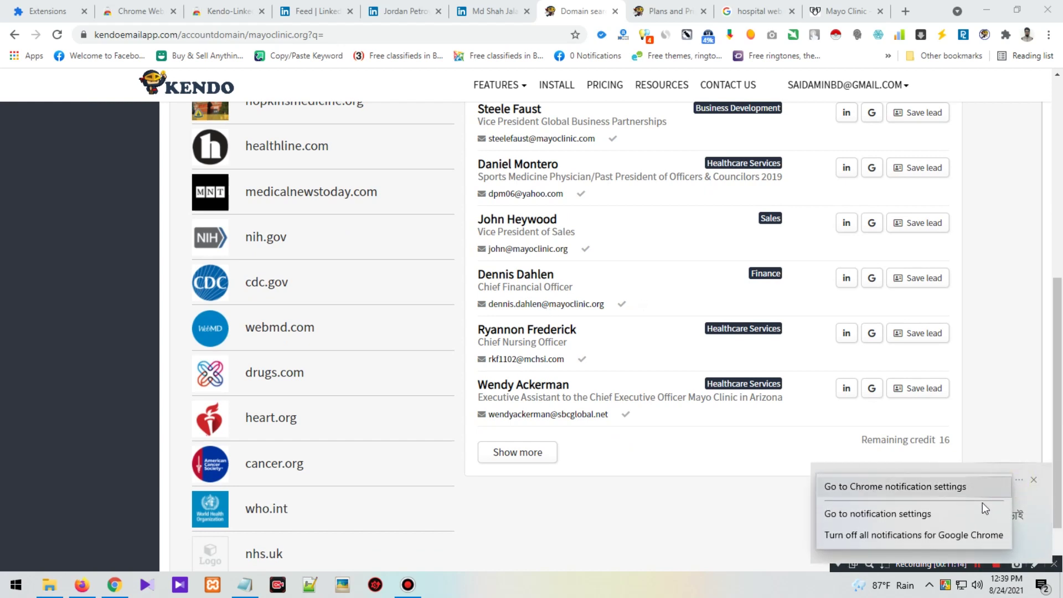
{"action": "left_click", "coordinate": [949, 535]}
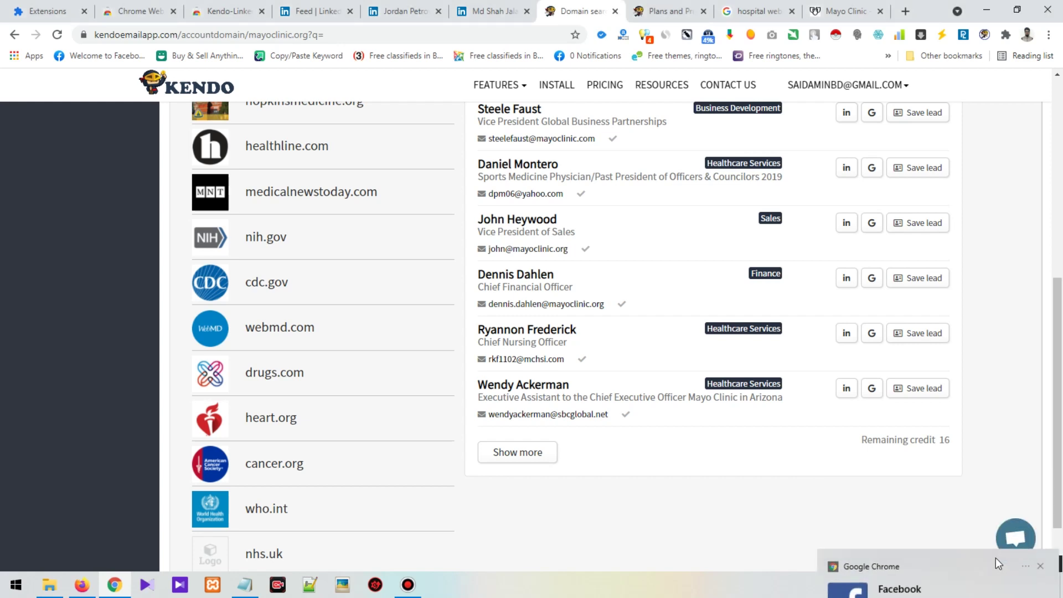
{"action": "left_click", "coordinate": [1019, 495]}
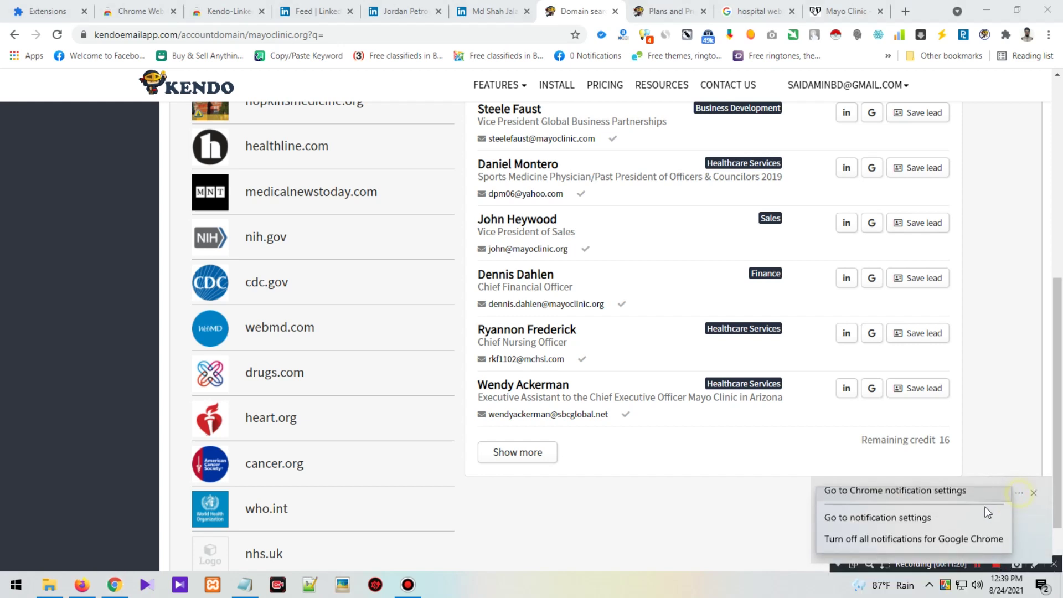
{"action": "left_click", "coordinate": [896, 549]}
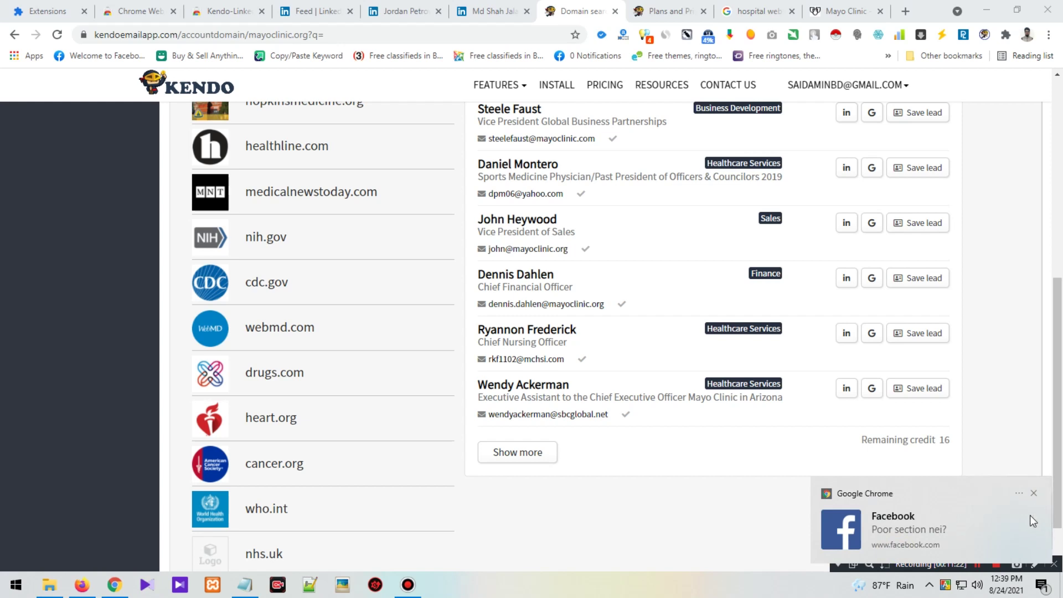
{"action": "left_click", "coordinate": [1034, 493]}
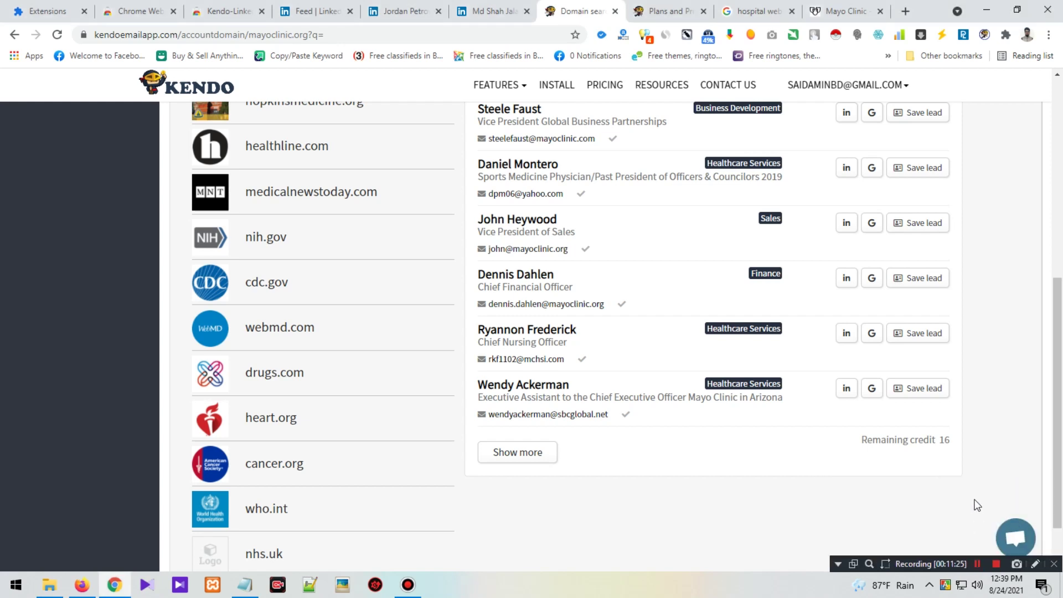
Step: Review the Mayo Clinic leads and similar companies, and check the second listed contact's email address
{"action": "scroll", "coordinate": [651, 429], "scroll_direction": "up", "scroll_amount": 4}
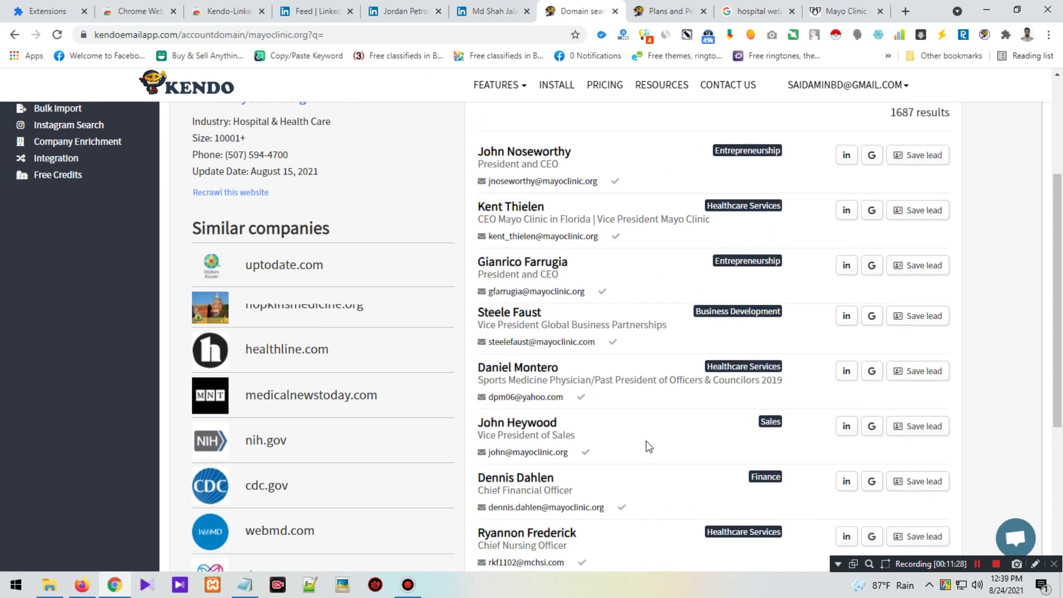
{"action": "scroll", "coordinate": [649, 446], "scroll_direction": "up", "scroll_amount": 1}
{"action": "scroll", "coordinate": [639, 411], "scroll_direction": "up", "scroll_amount": 3}
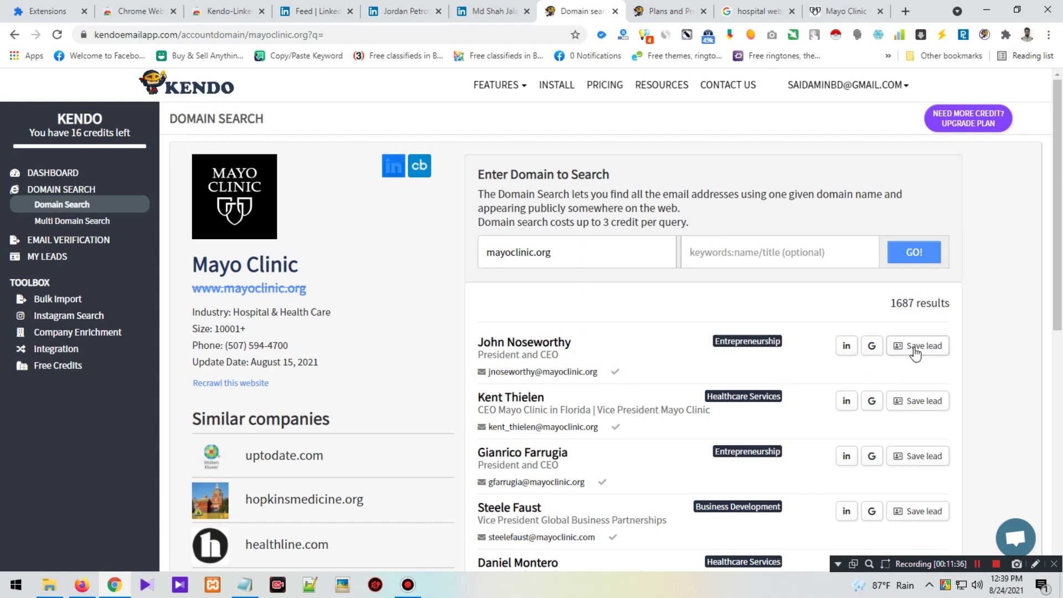
{"action": "scroll", "coordinate": [338, 443], "scroll_direction": "down", "scroll_amount": 8}
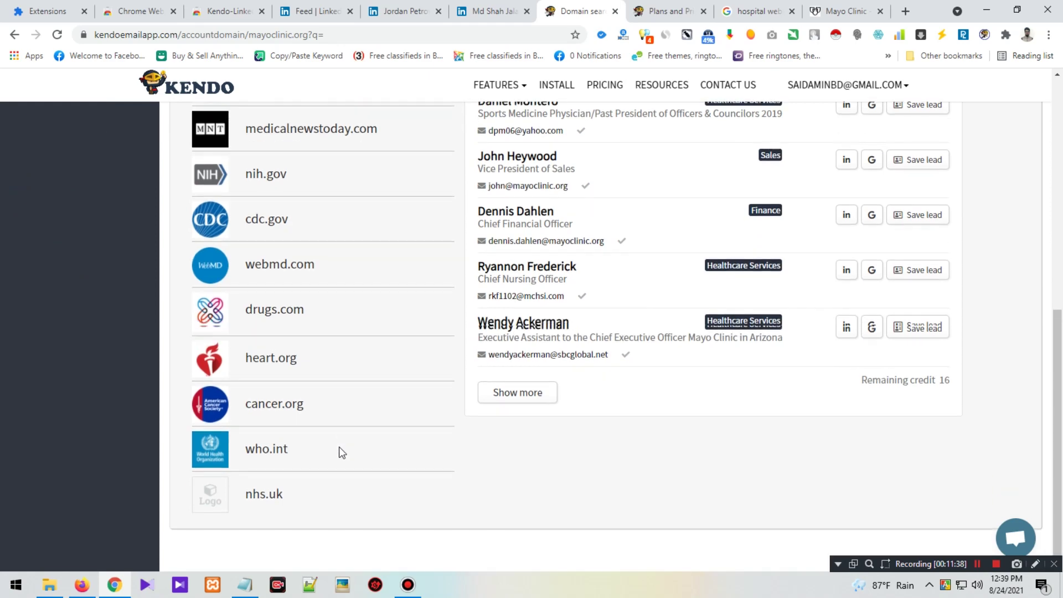
{"action": "scroll", "coordinate": [342, 453], "scroll_direction": "up", "scroll_amount": 8}
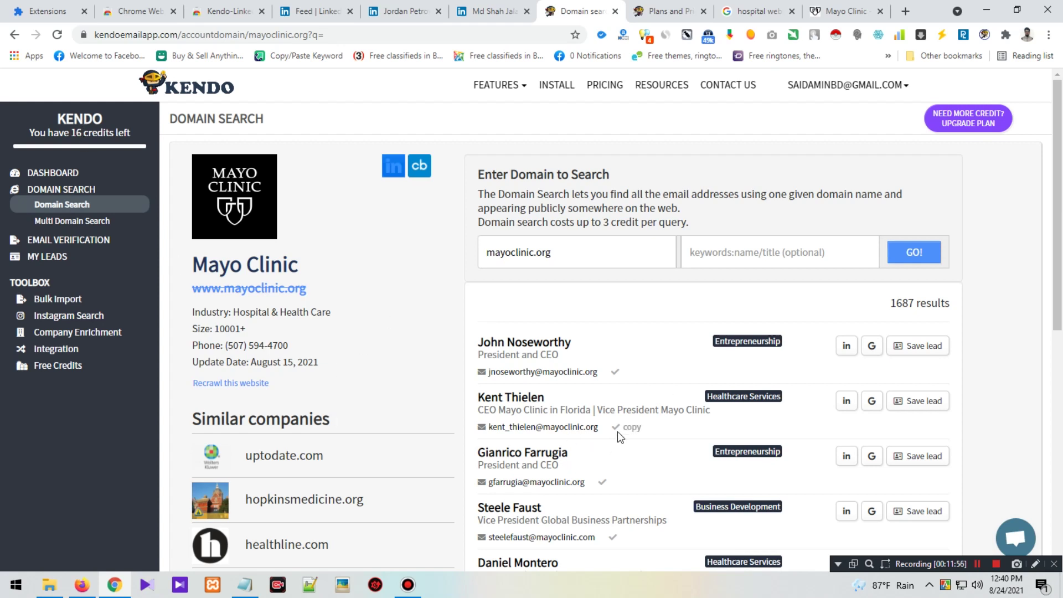
{"action": "left_click", "coordinate": [618, 432]}
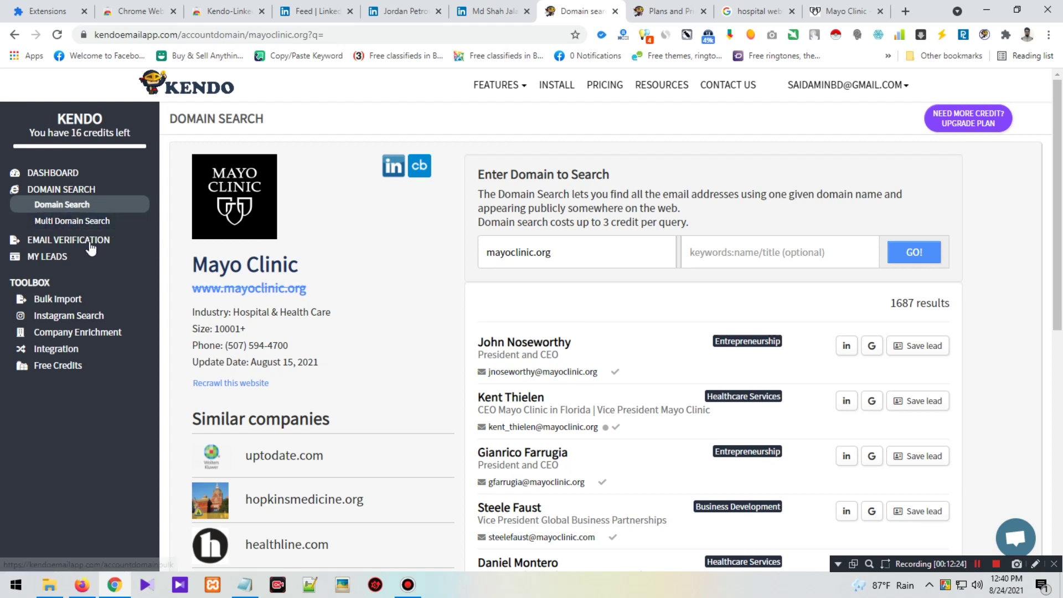
Step: Look at the multiple domain search form, and open email verification
{"action": "left_click", "coordinate": [78, 222]}
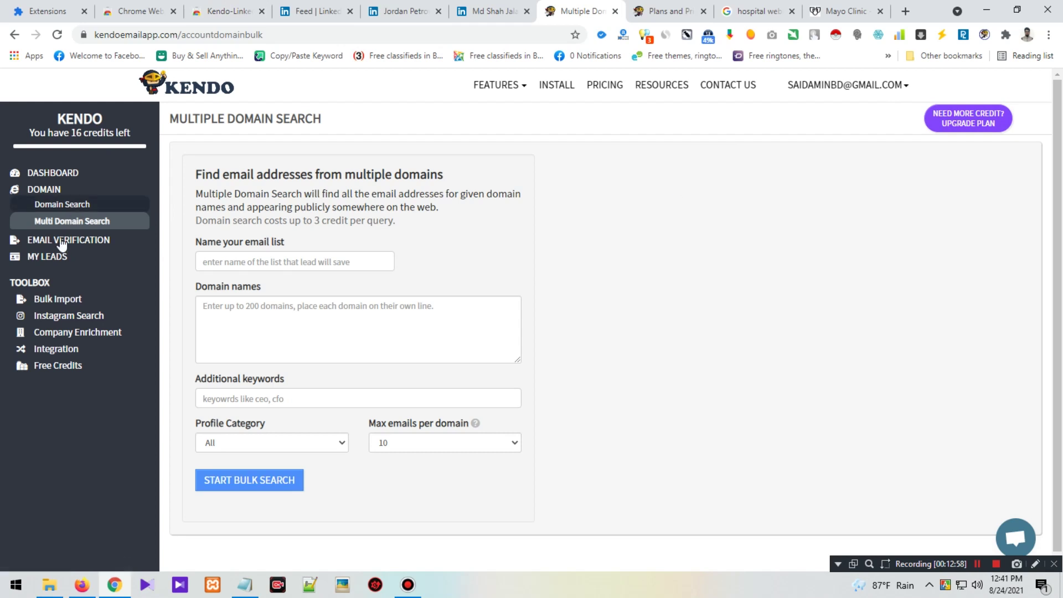
{"action": "left_click", "coordinate": [56, 242]}
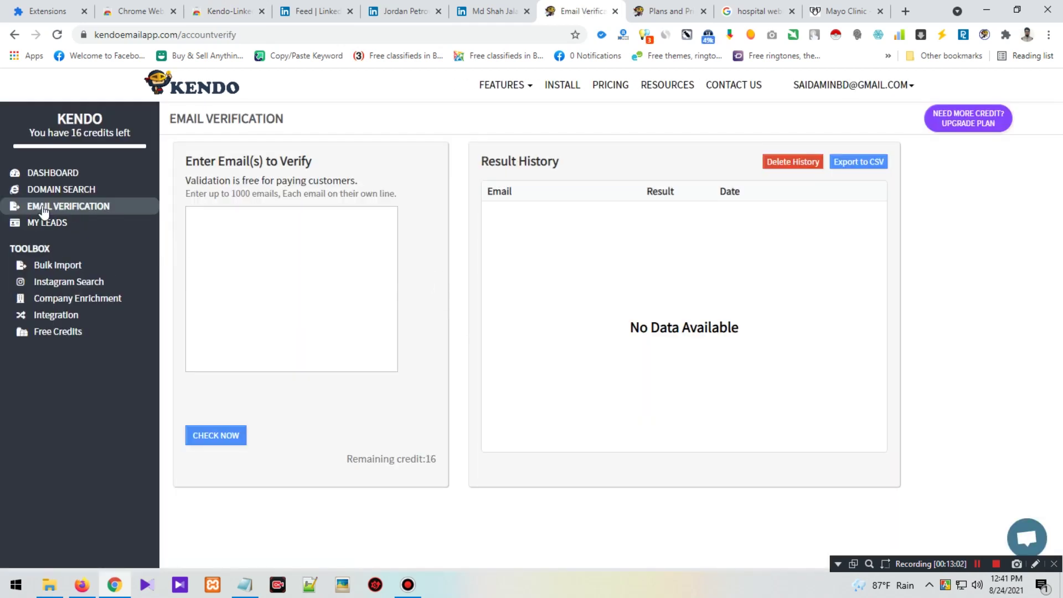
{"action": "left_click", "coordinate": [238, 222]}
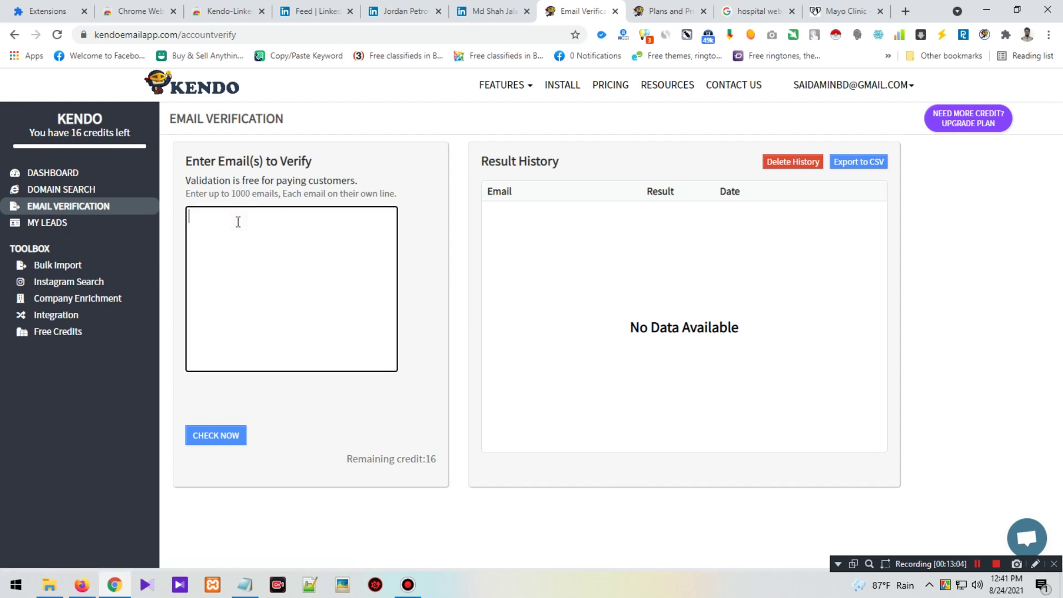
{"action": "key", "text": "ctrl+v"}
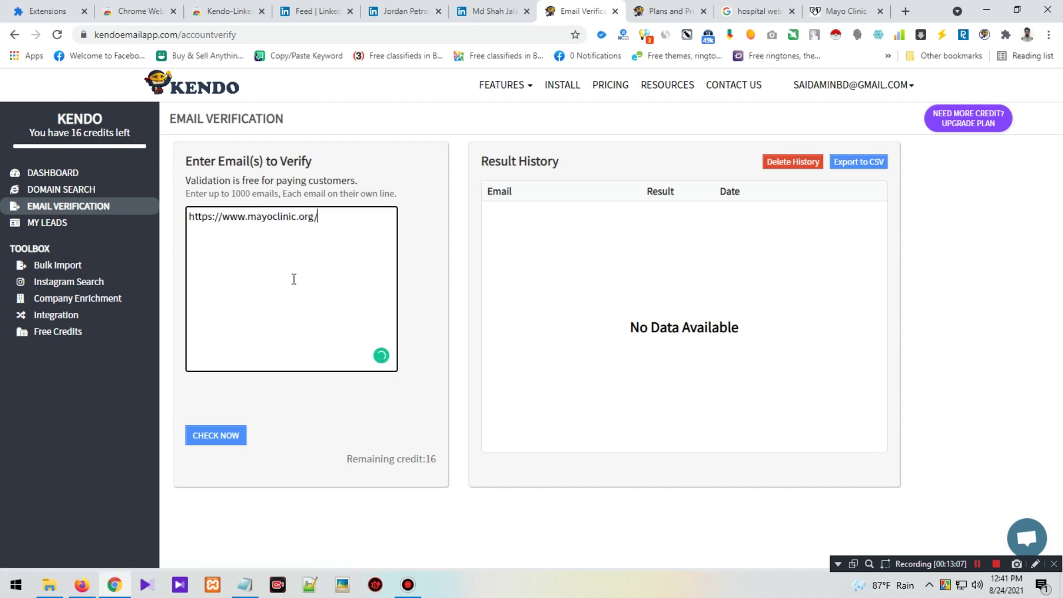
{"action": "key", "text": "ctrl+a"}
{"action": "key", "text": "BackSpace"}
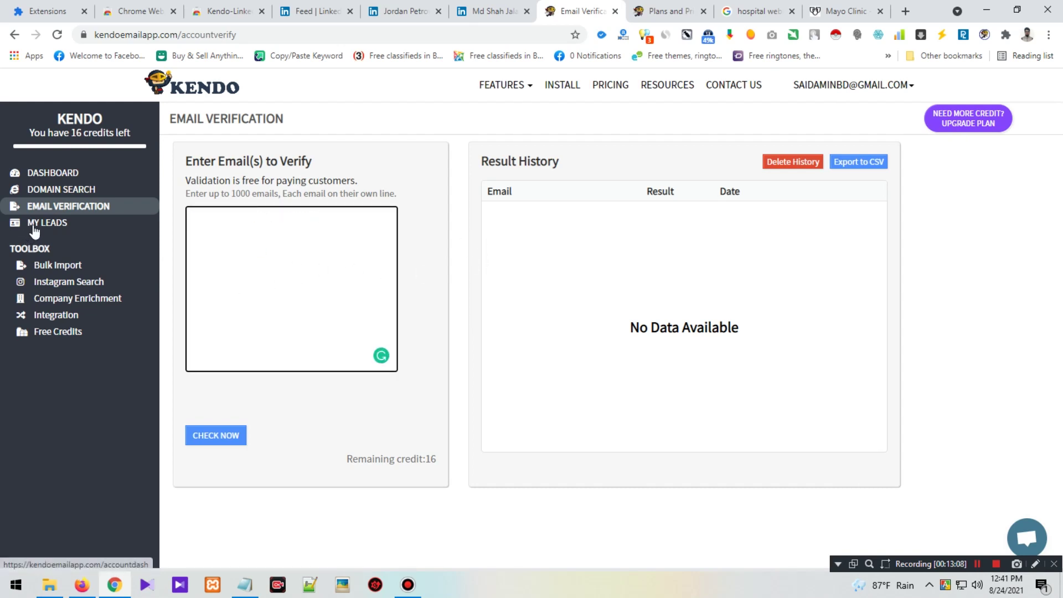
Step: Open the saved leads in a separate tab and copy the Mayo Clinic lead's email address, checking the email status indicators
{"action": "middle_click", "coordinate": [34, 224]}
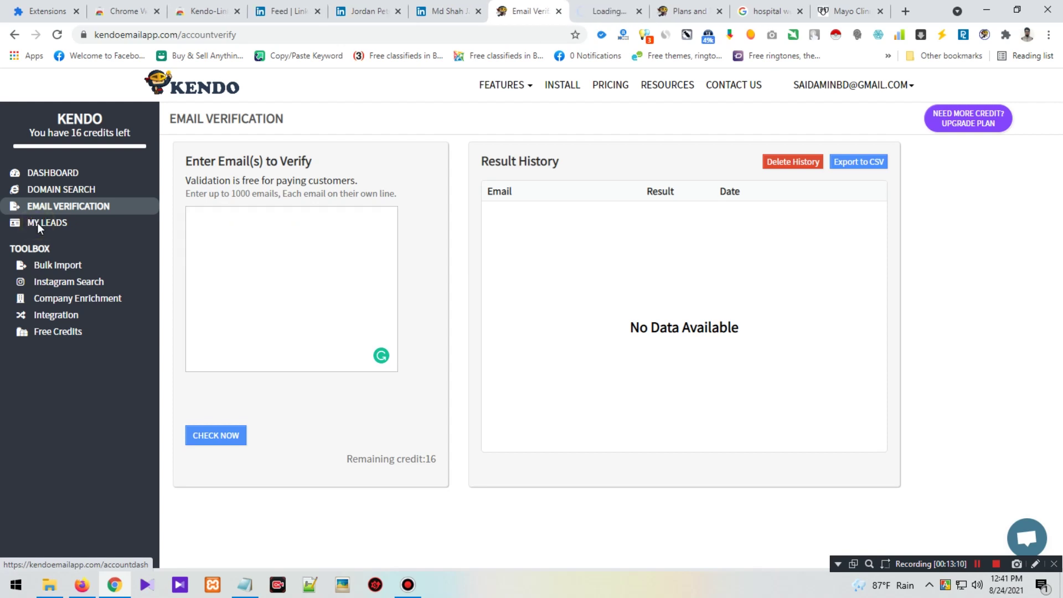
{"action": "left_click", "coordinate": [608, 11]}
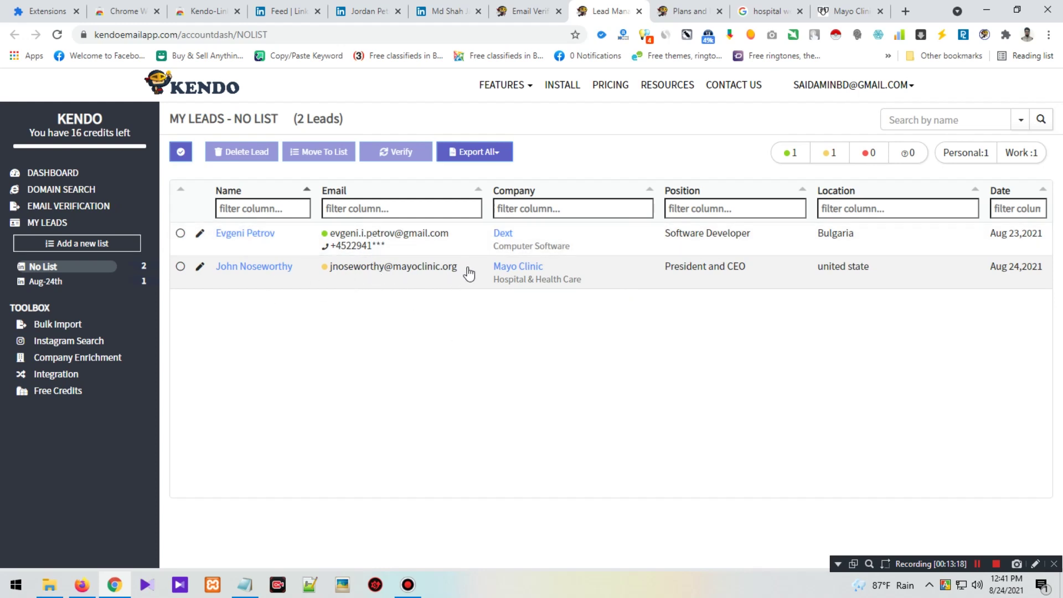
{"action": "left_click_drag", "start_coordinate": [460, 270], "coordinate": [331, 273]}
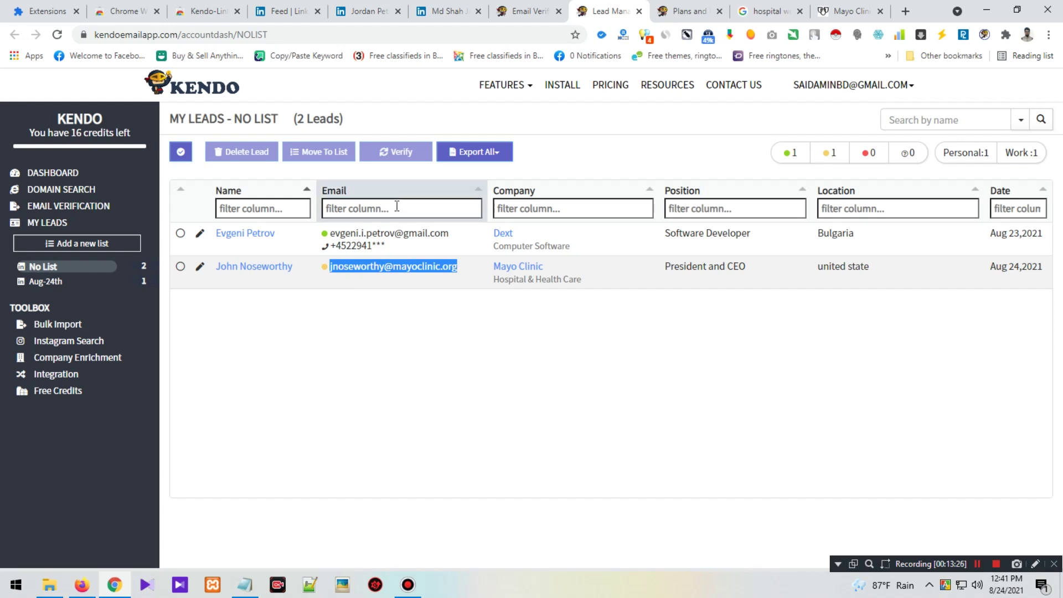
{"action": "mouse_move", "coordinate": [326, 237]}
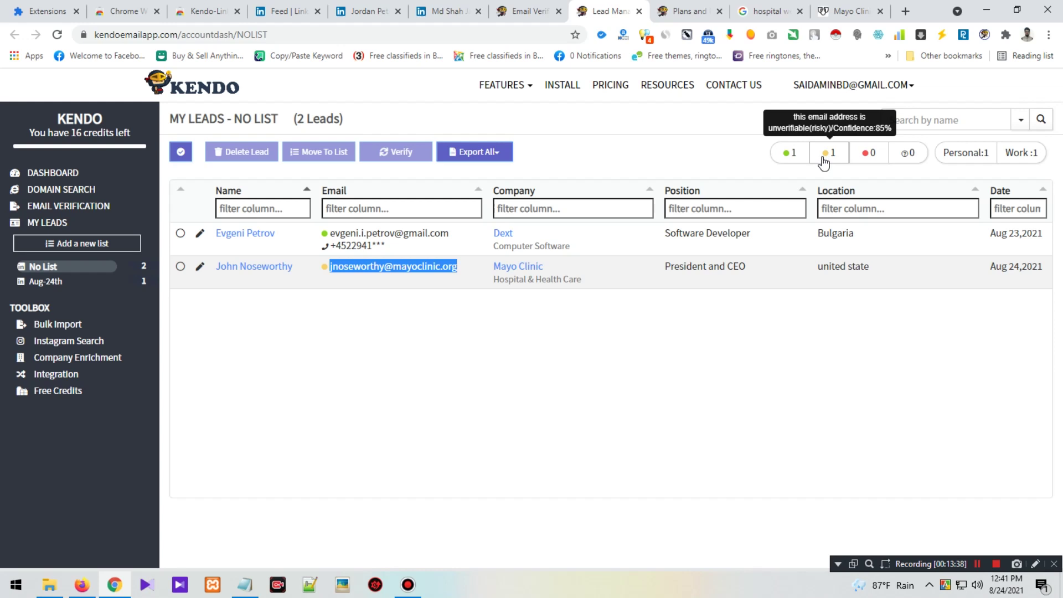
{"action": "mouse_move", "coordinate": [326, 268]}
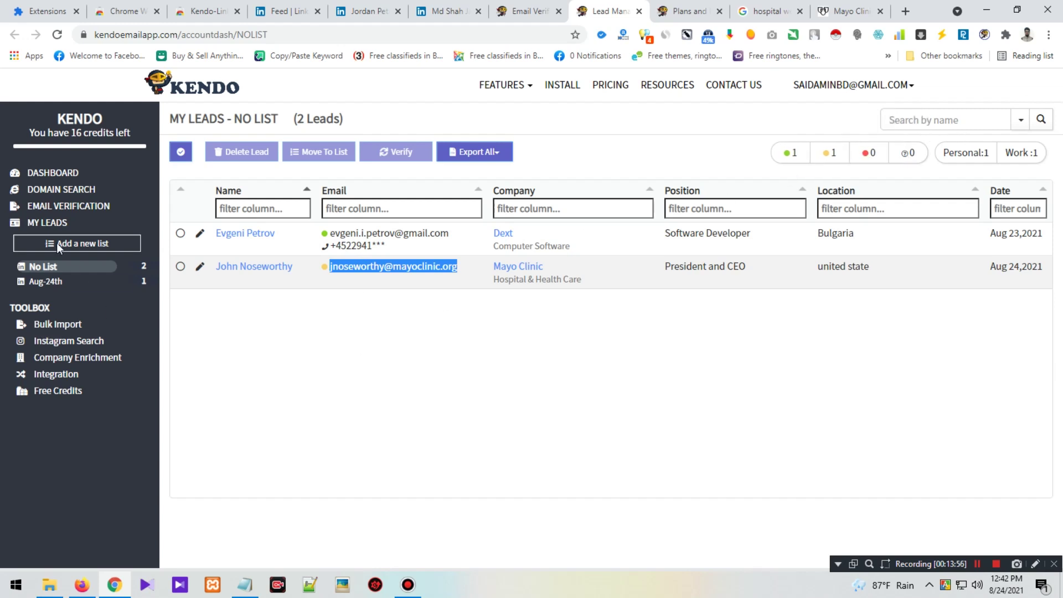
{"action": "left_click", "coordinate": [55, 206]}
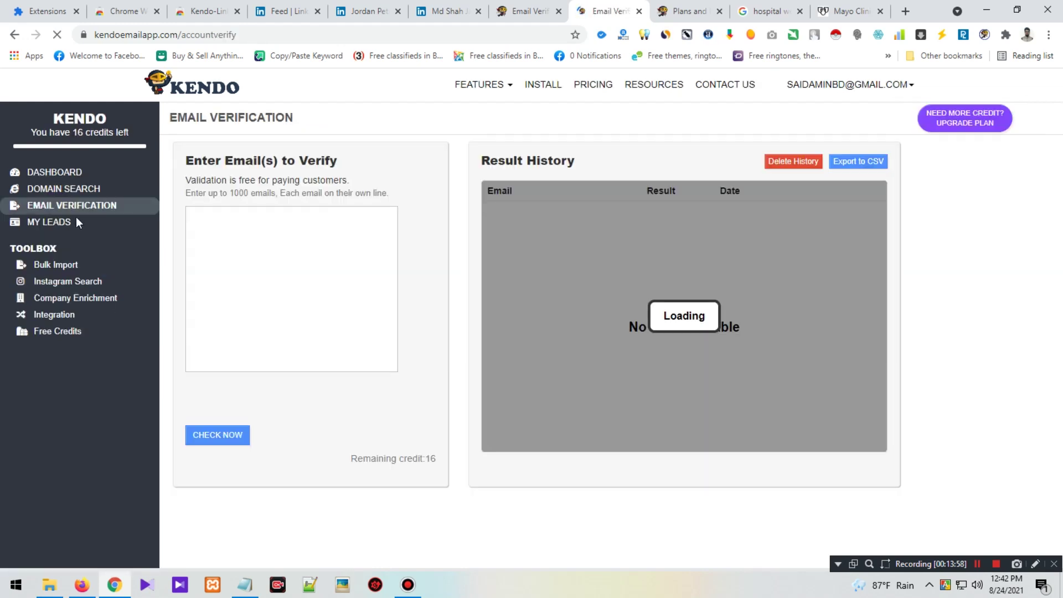
{"action": "left_click", "coordinate": [276, 235]}
{"action": "key", "text": "ctrl+v"}
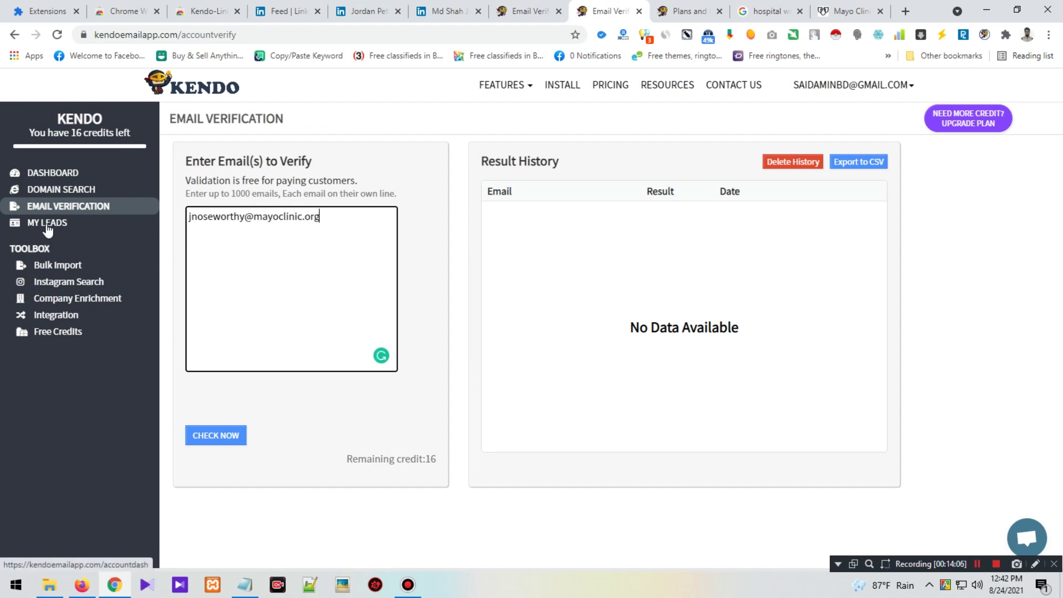
{"action": "left_click", "coordinate": [47, 227]}
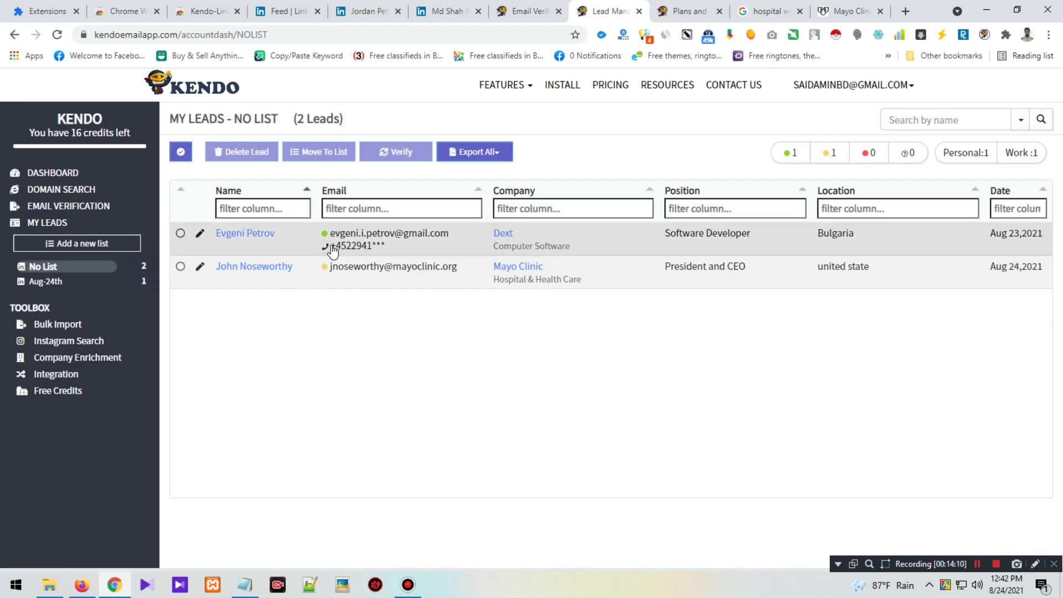
Step: Try to verify the Mayo Clinic lead's copied email address, and dismiss the upgrade offer
{"action": "left_click", "coordinate": [66, 208]}
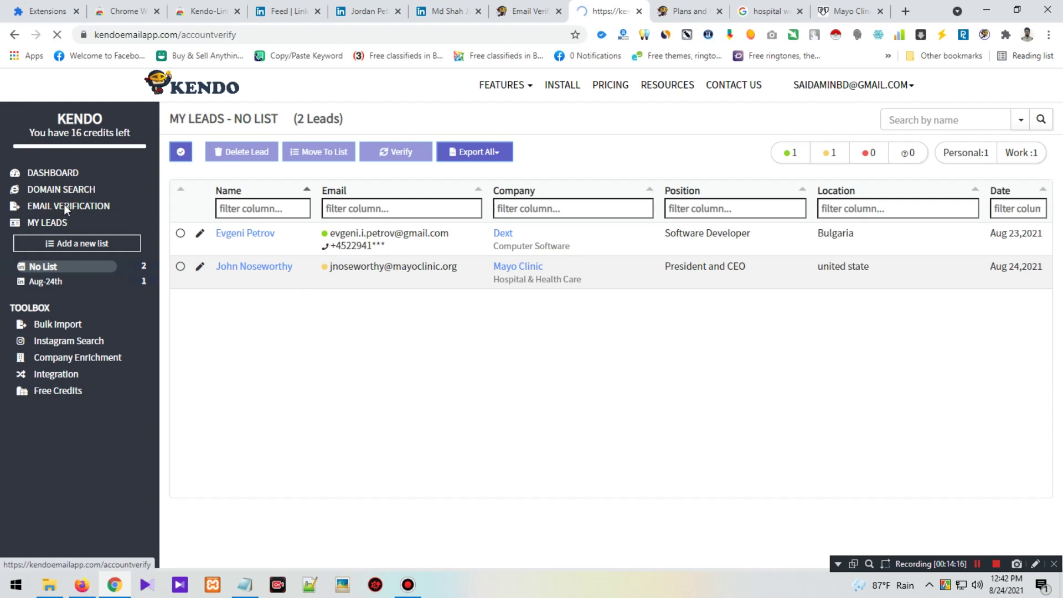
{"action": "left_click", "coordinate": [260, 262]}
{"action": "key", "text": "ctrl+v"}
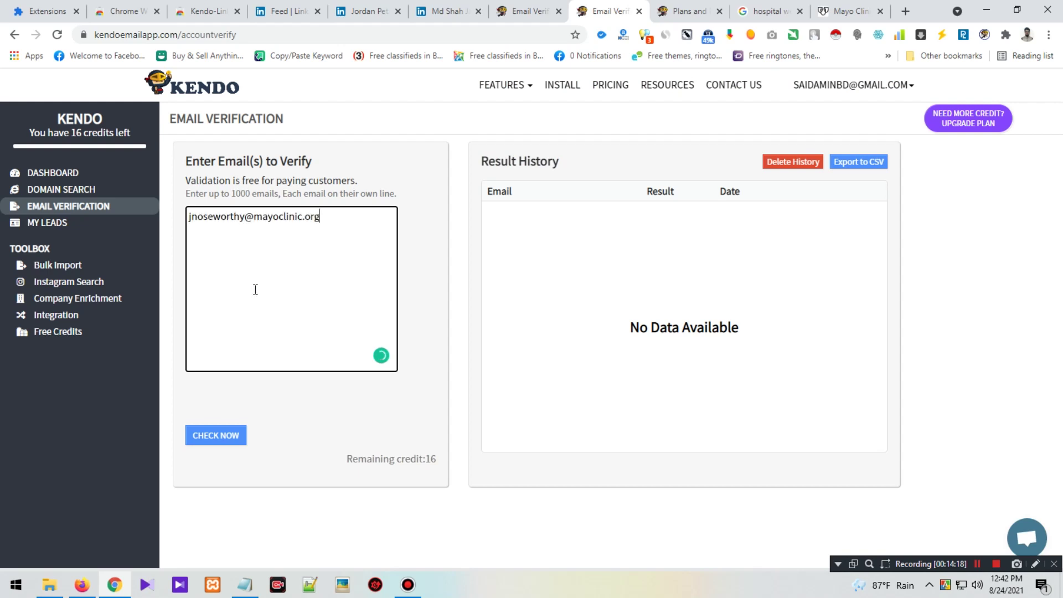
{"action": "left_click", "coordinate": [213, 435]}
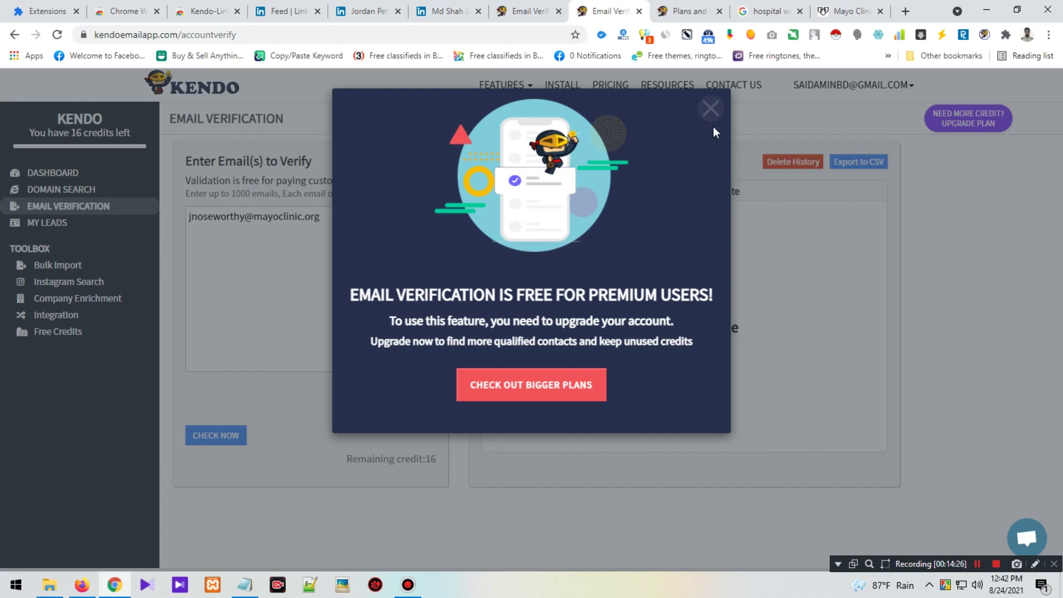
{"action": "left_click", "coordinate": [709, 109]}
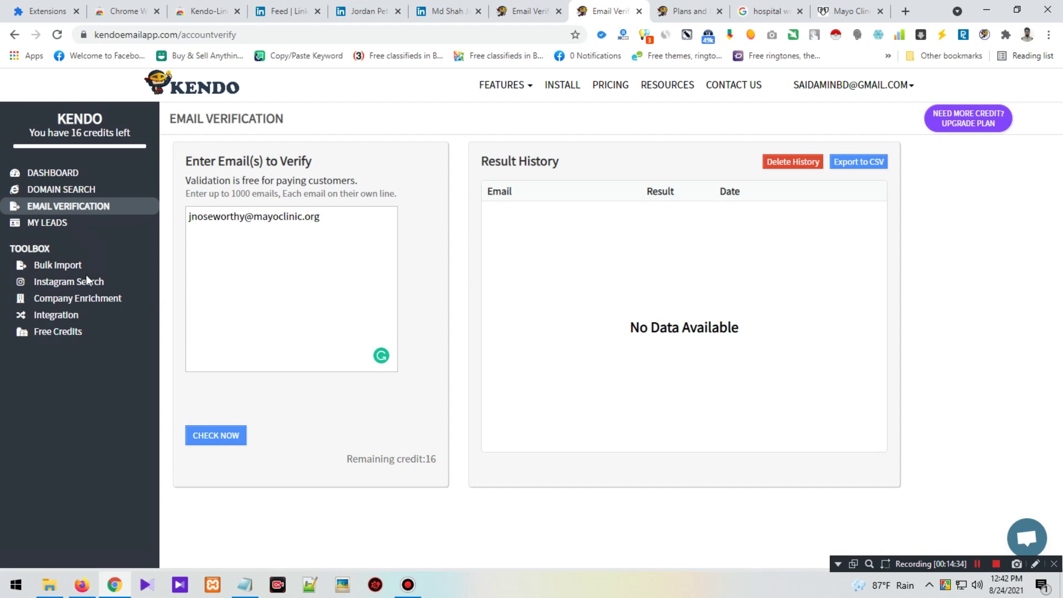
Step: Examine the bulk import form for LinkedIn profile URLs, comparing its example with an open LinkedIn profile's address
{"action": "left_click", "coordinate": [55, 269]}
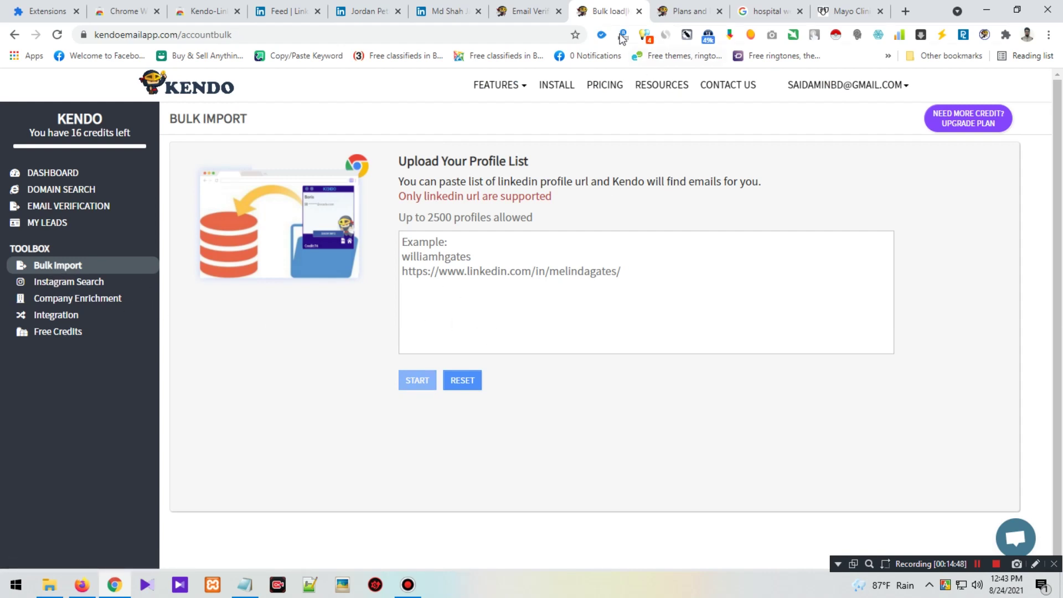
{"action": "left_click", "coordinate": [370, 5]}
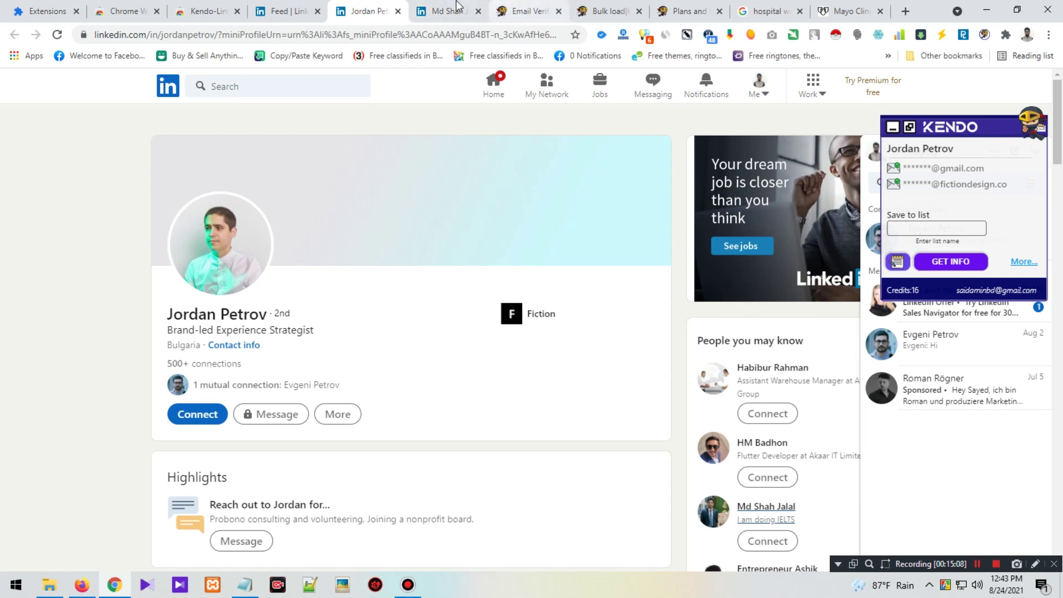
{"action": "left_click", "coordinate": [615, 7]}
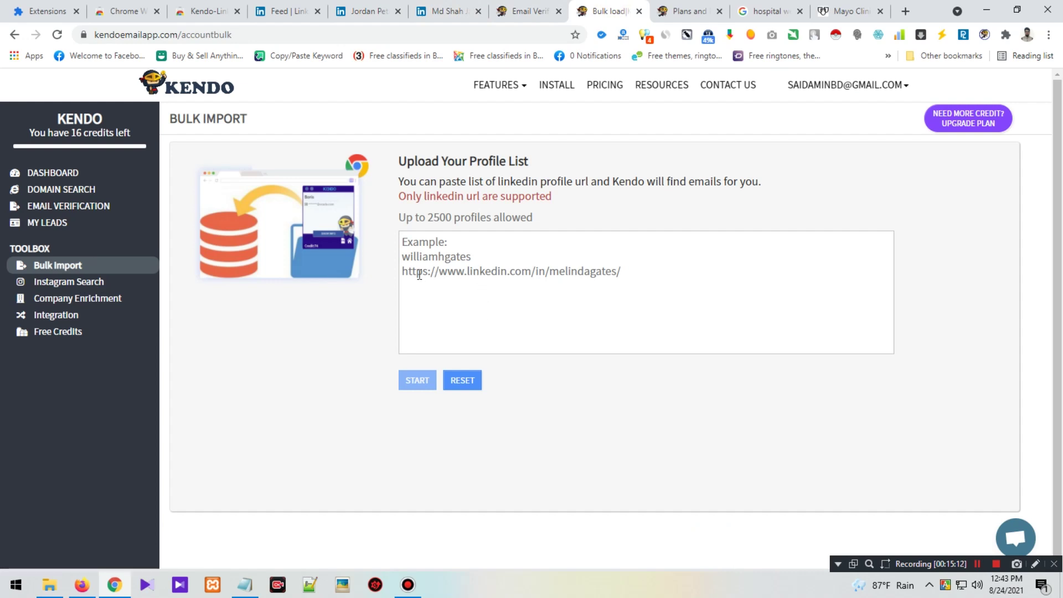
{"action": "left_click", "coordinate": [540, 266]}
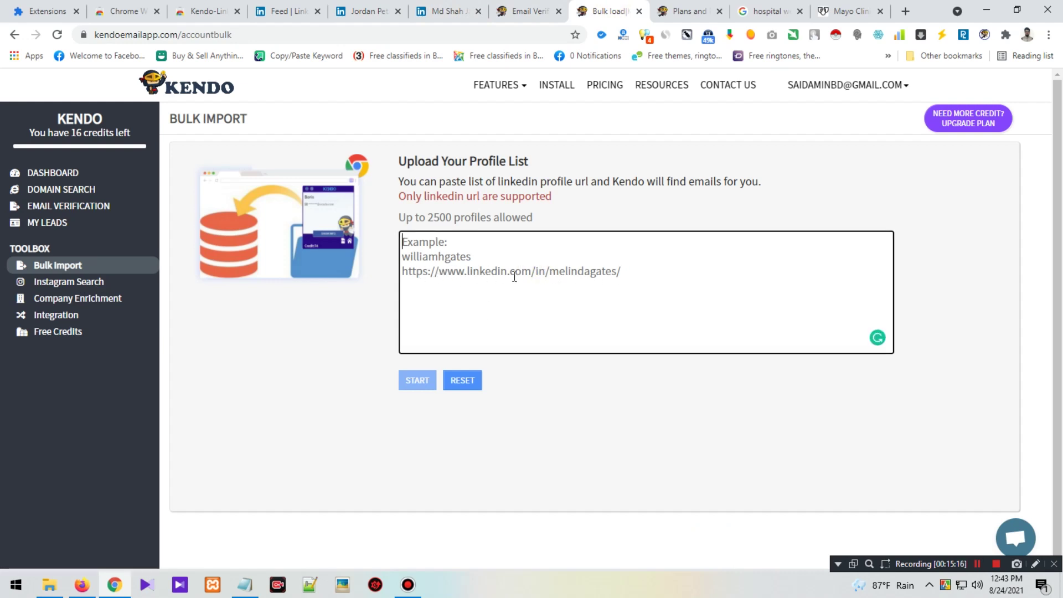
{"action": "left_click", "coordinate": [975, 564]}
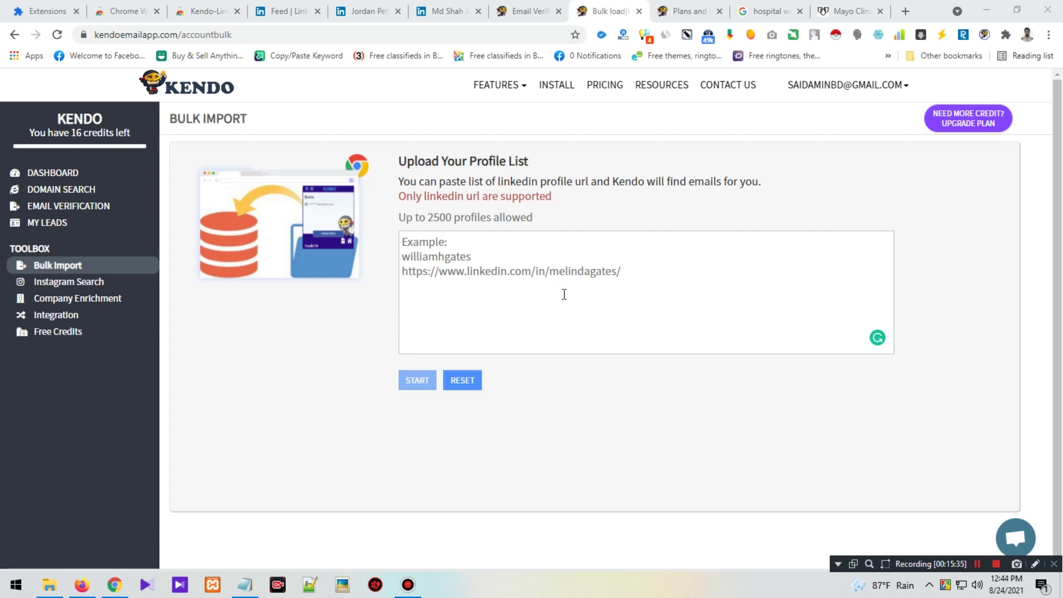
Step: Run an Instagram search for the hashtag #sports and look through the related hashtags and leads
{"action": "left_click", "coordinate": [69, 282]}
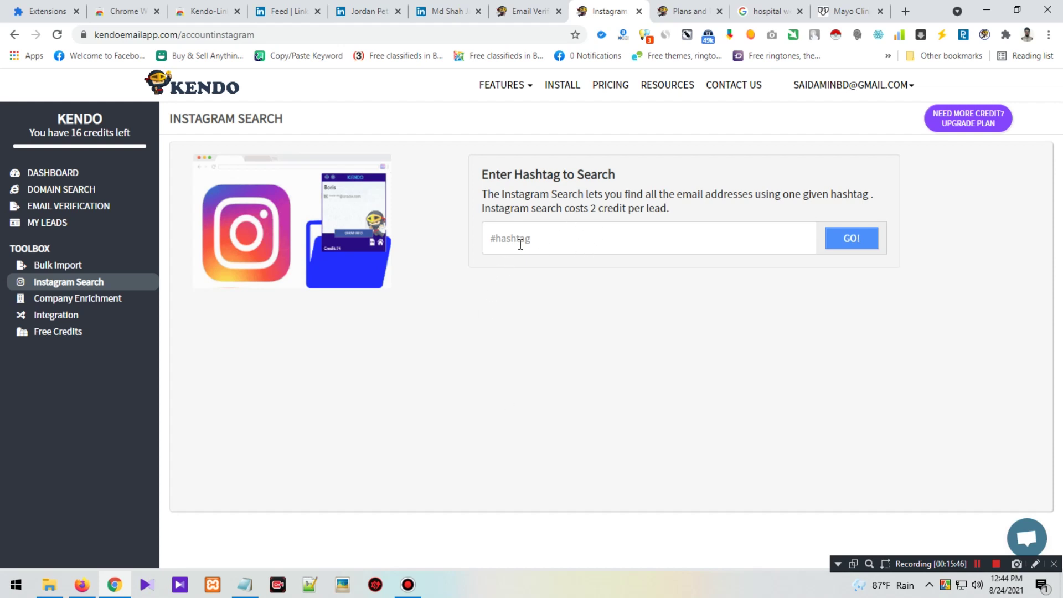
{"action": "left_click", "coordinate": [520, 244]}
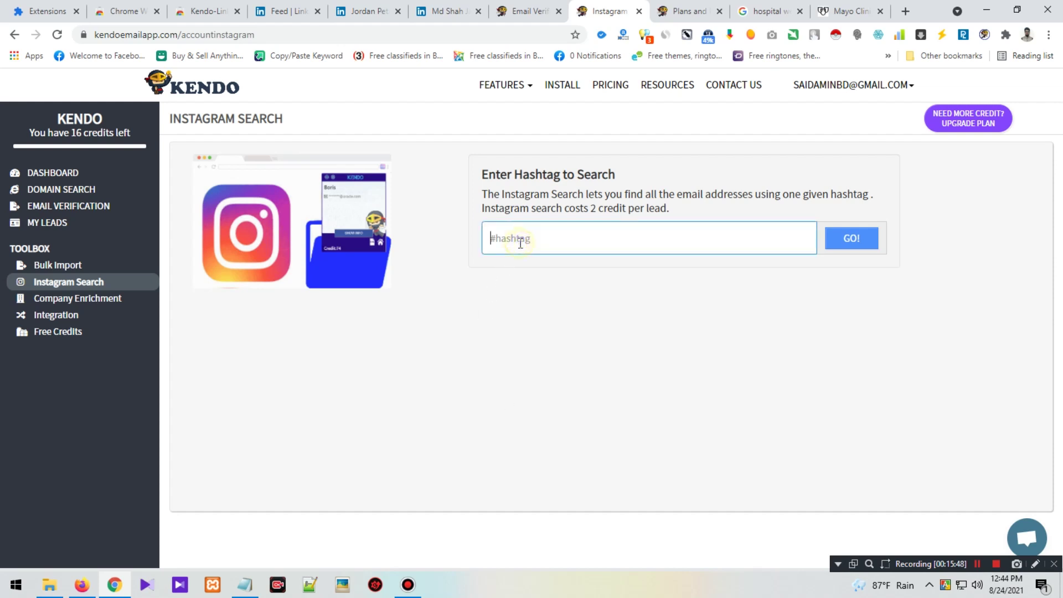
{"action": "type", "text": "#spo"}
{"action": "type", "text": "t"}
{"action": "type", "text": "rts"}
{"action": "left_click", "coordinate": [850, 239]}
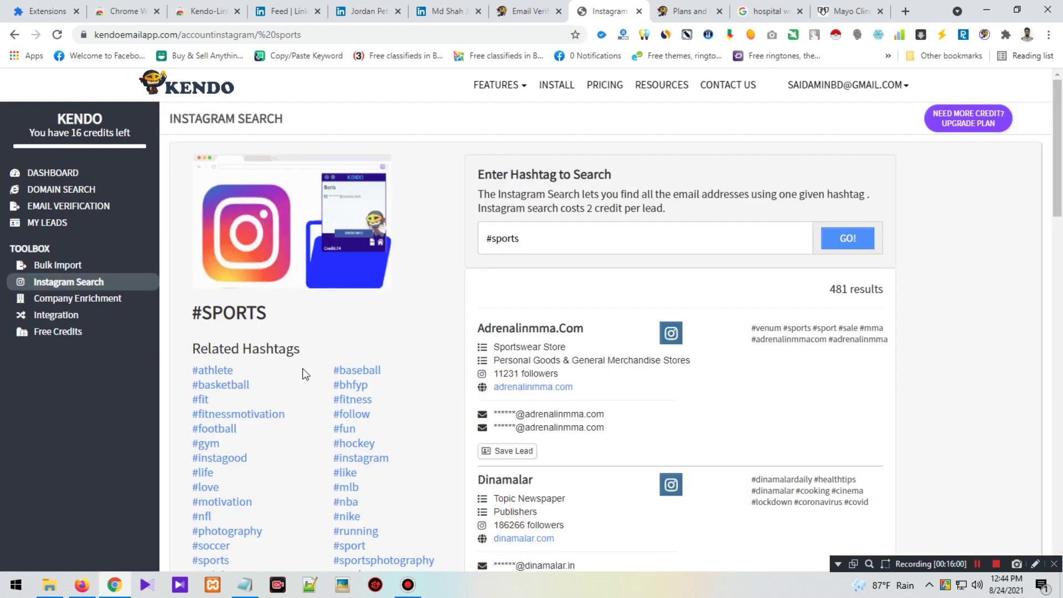
{"action": "scroll", "coordinate": [310, 395], "scroll_direction": "down", "scroll_amount": 4}
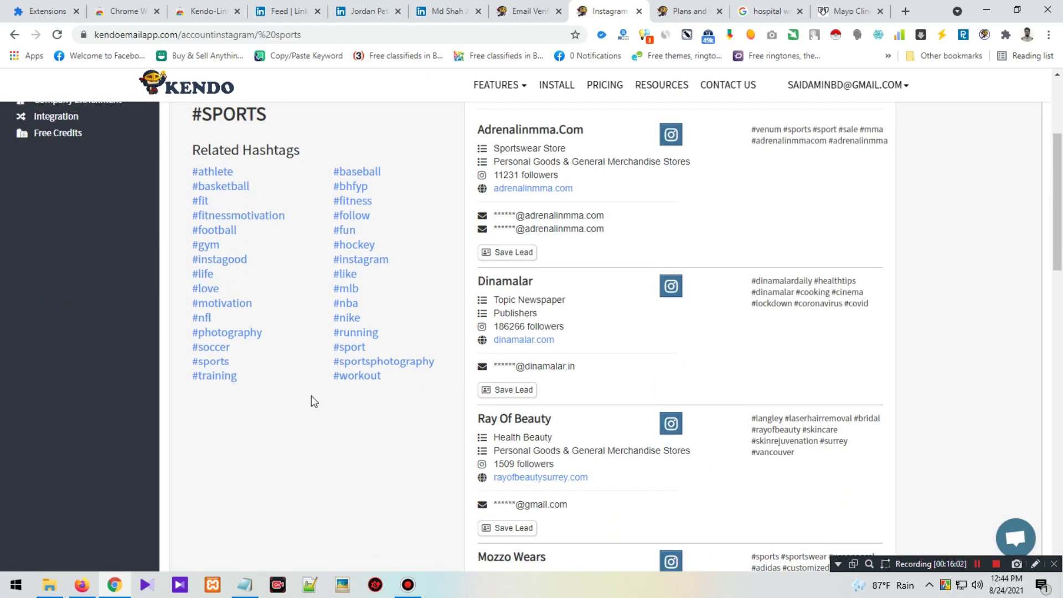
{"action": "scroll", "coordinate": [312, 396], "scroll_direction": "up", "scroll_amount": 2}
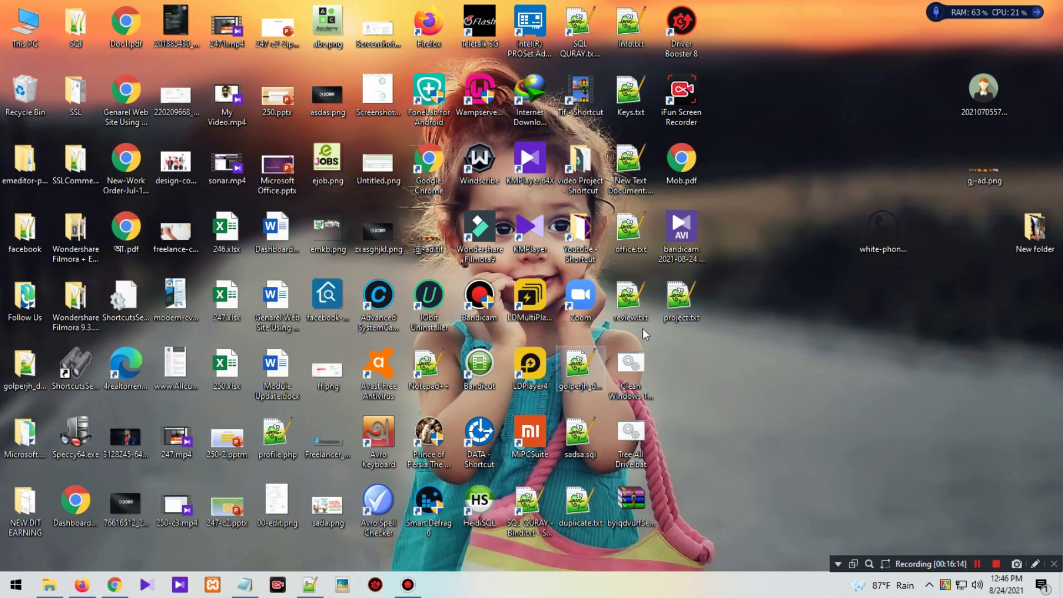
Step: Open project.txt from the desktop and examine the influencer platforms, topic and data fields the project requires
{"action": "double_click", "coordinate": [681, 299]}
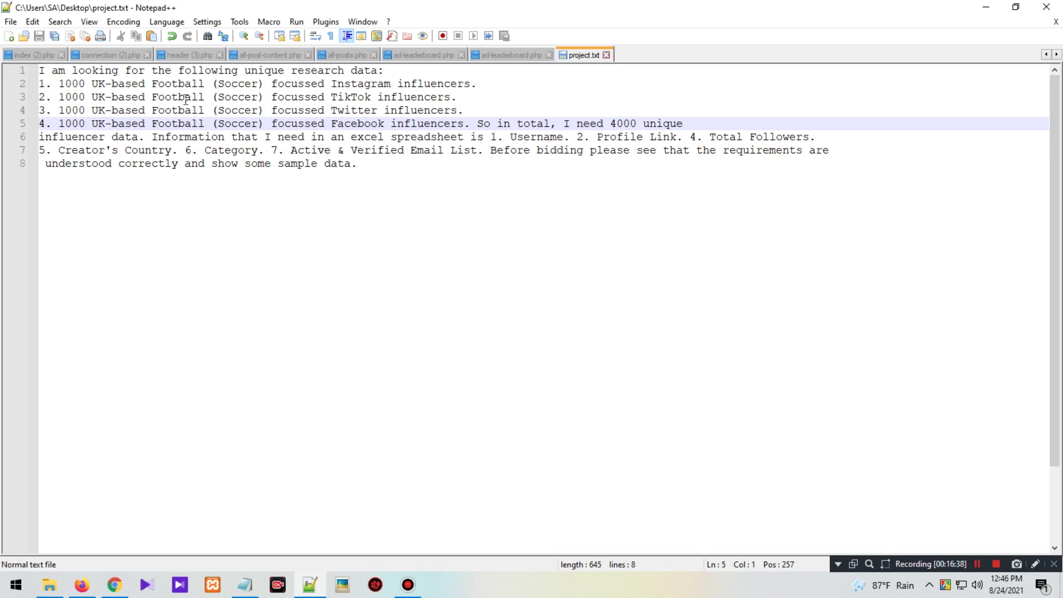
{"action": "left_click", "coordinate": [516, 136]}
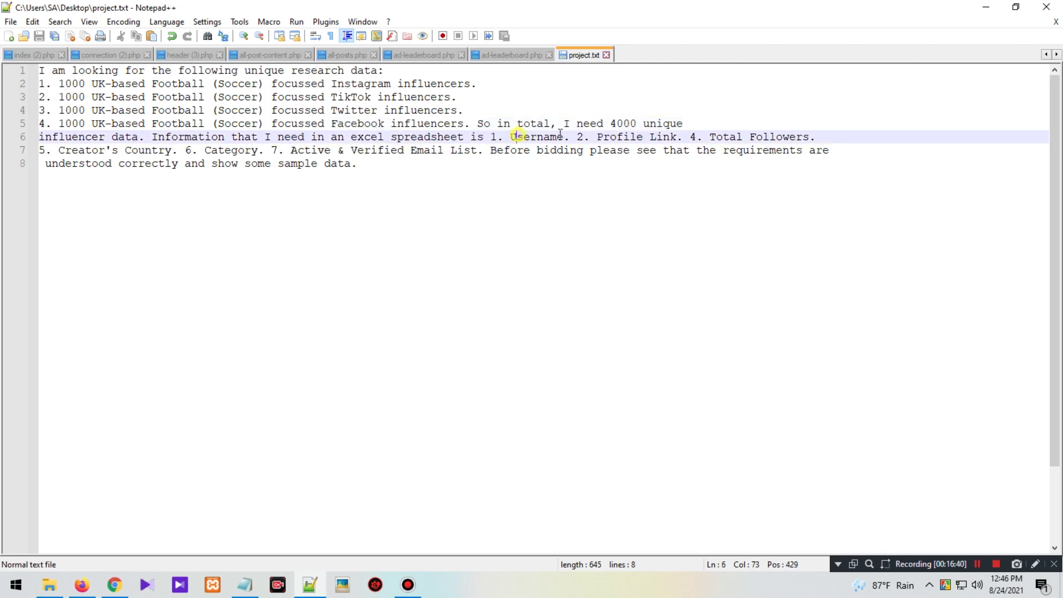
{"action": "left_click", "coordinate": [658, 134]}
{"action": "double_click", "coordinate": [772, 136]}
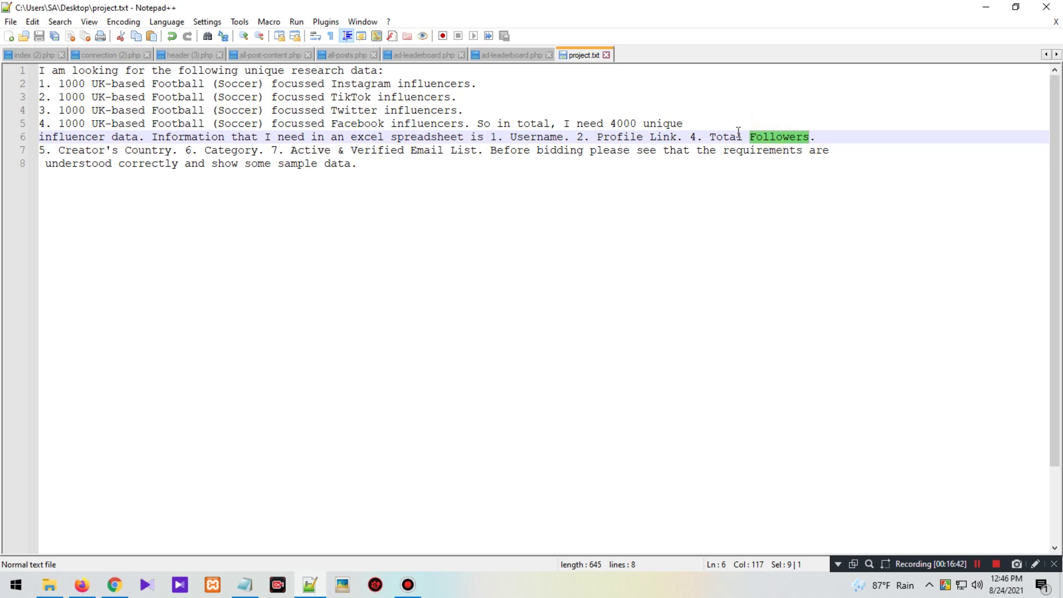
{"action": "left_click_drag", "start_coordinate": [353, 84], "coordinate": [391, 123]}
{"action": "left_click", "coordinate": [407, 169]}
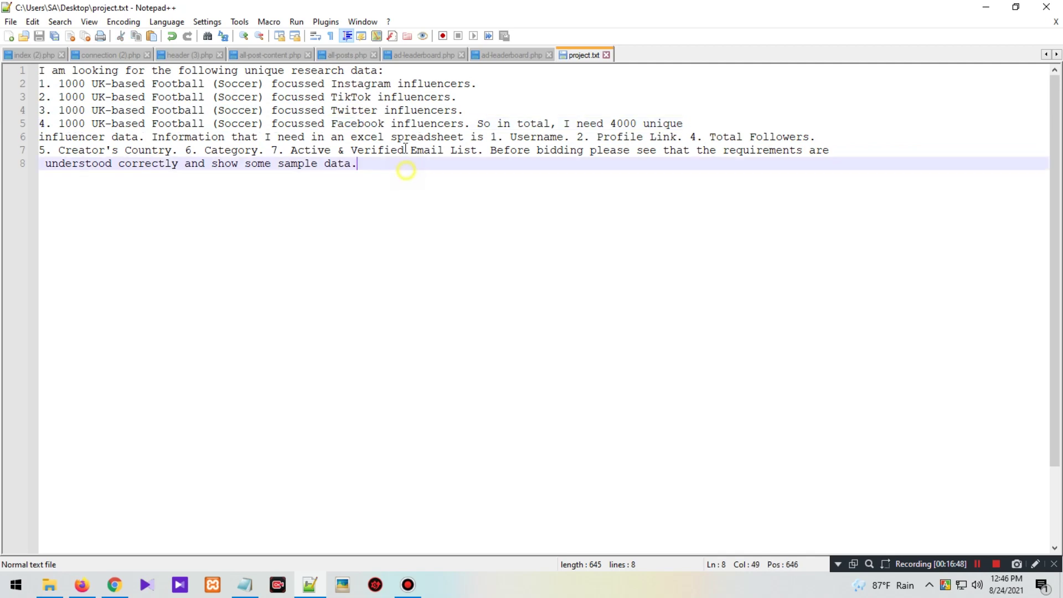
{"action": "double_click", "coordinate": [366, 83]}
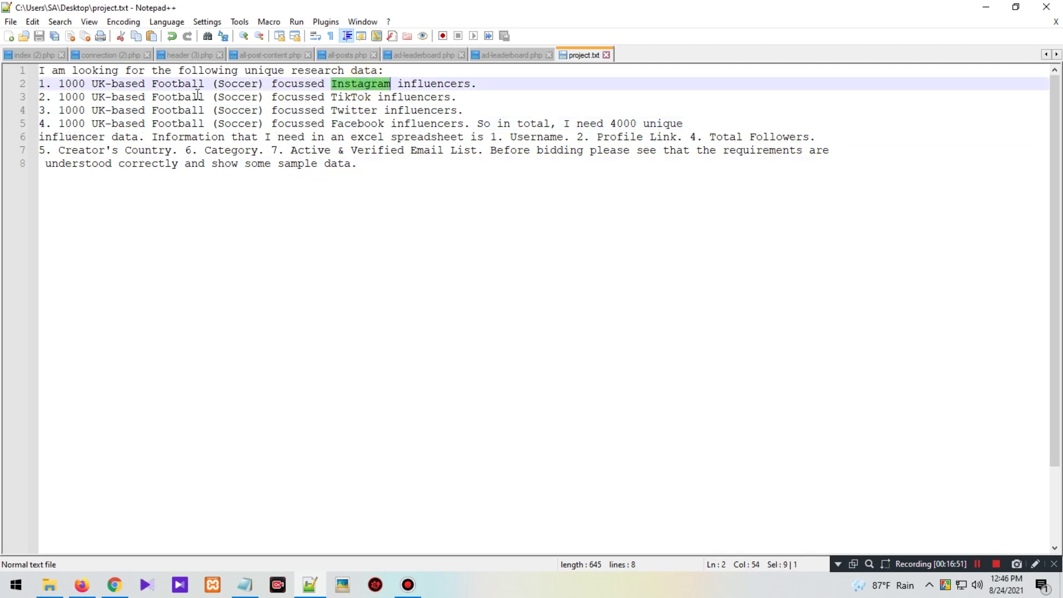
{"action": "double_click", "coordinate": [238, 84]}
{"action": "double_click", "coordinate": [177, 84]}
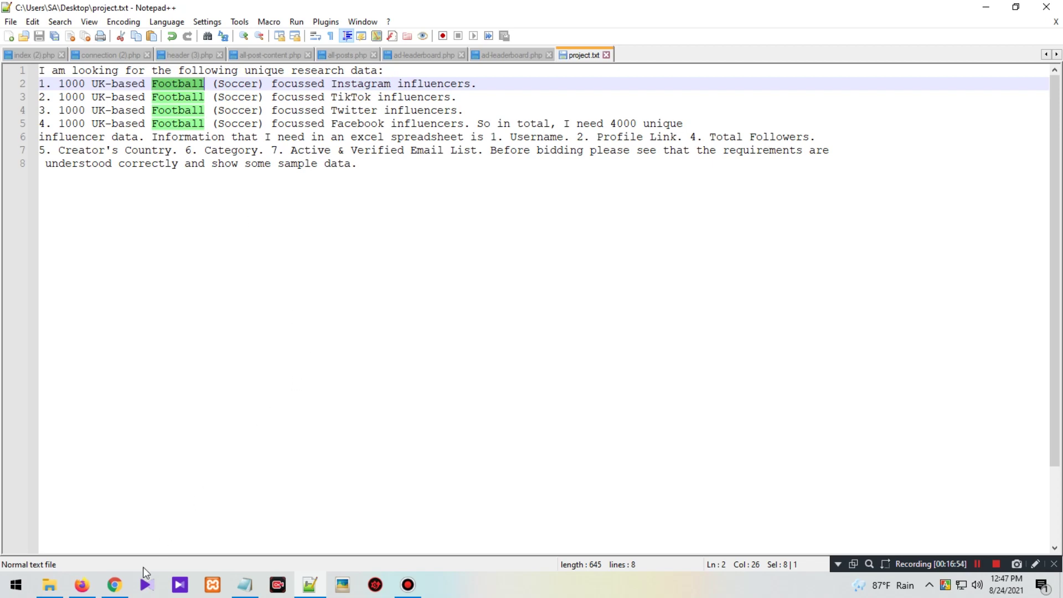
Step: Return to Kendo's Instagram search in Chrome and search the related hashtag #soccer
{"action": "mouse_move", "coordinate": [126, 587]}
{"action": "left_click", "coordinate": [119, 589]}
{"action": "left_click", "coordinate": [339, 11]}
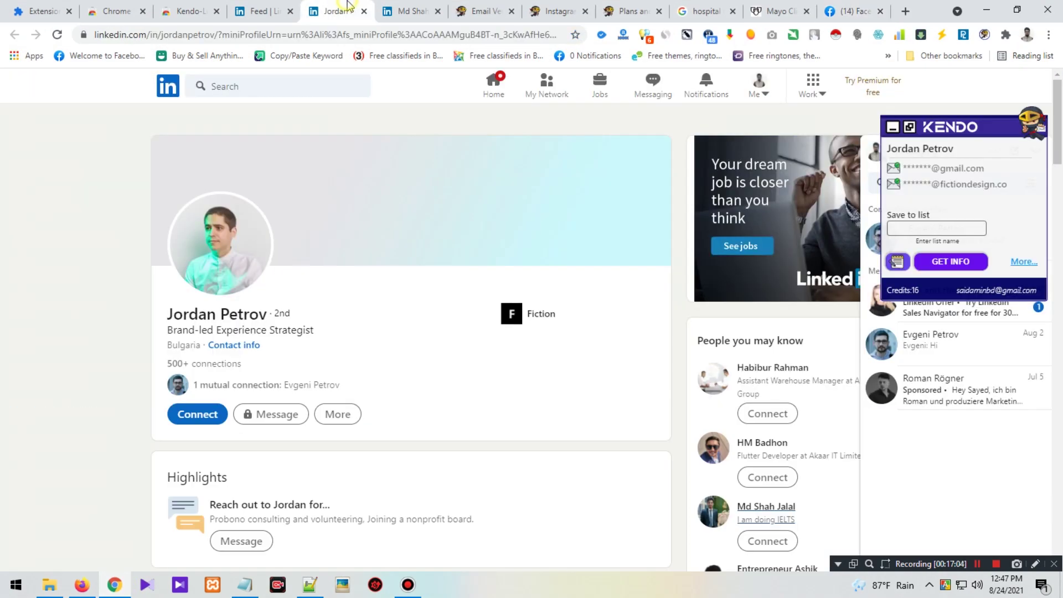
{"action": "left_click", "coordinate": [540, 11]}
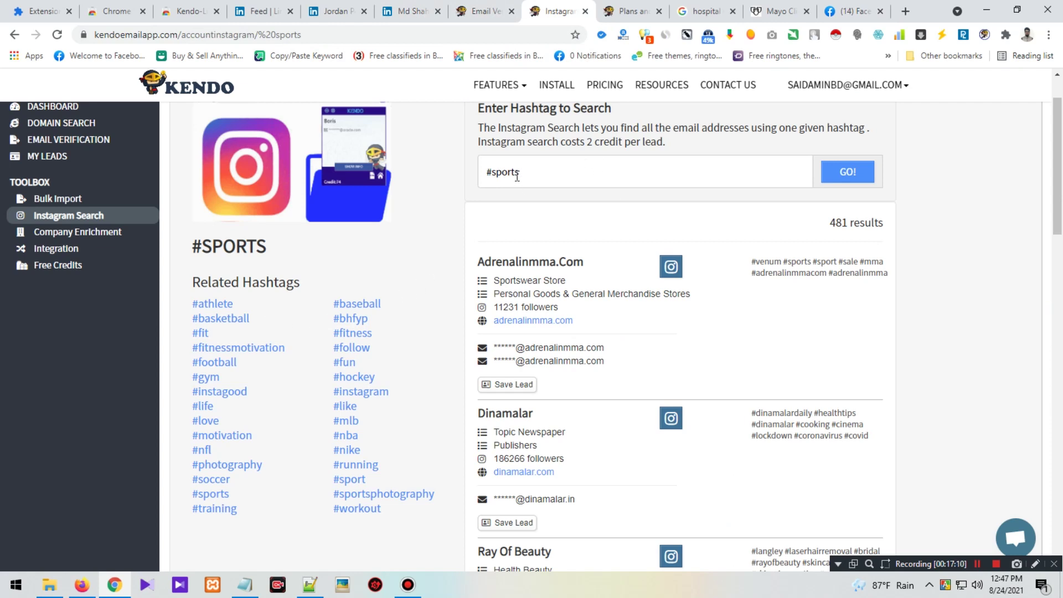
{"action": "left_click", "coordinate": [515, 173]}
{"action": "left_click_drag", "start_coordinate": [534, 175], "coordinate": [515, 173]}
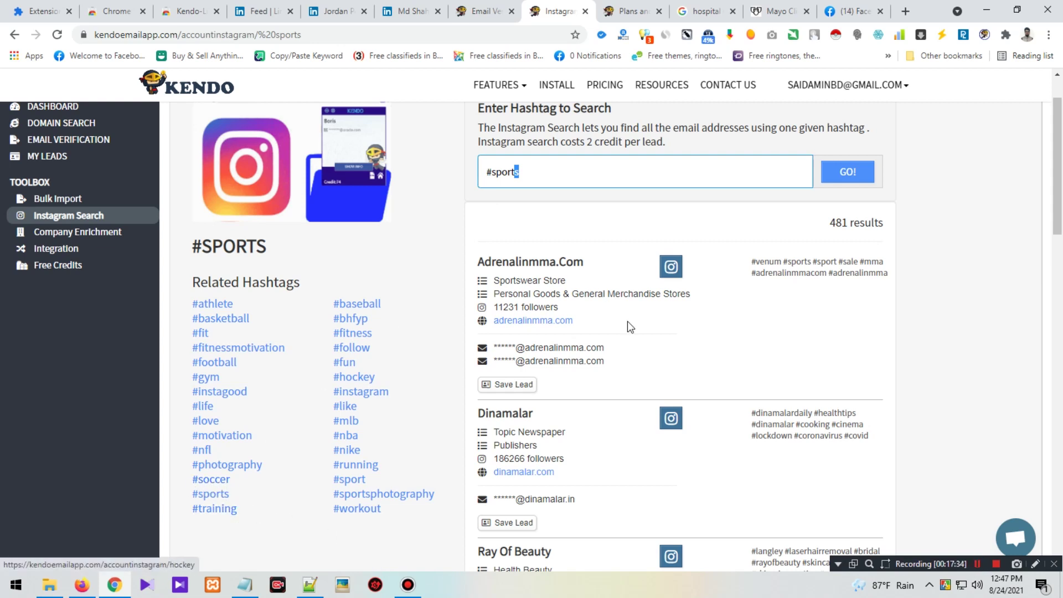
{"action": "left_click", "coordinate": [211, 481]}
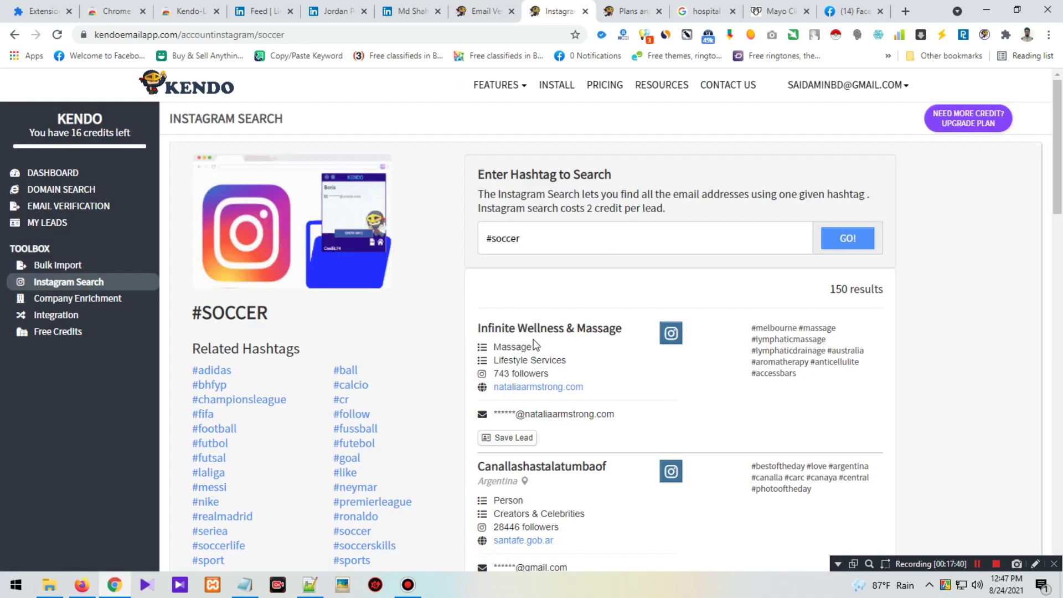
Step: Look through the #soccer leads, checking the Argentina-based creator's category, follower count and masked email addresses
{"action": "scroll", "coordinate": [587, 276], "scroll_direction": "down", "scroll_amount": 3}
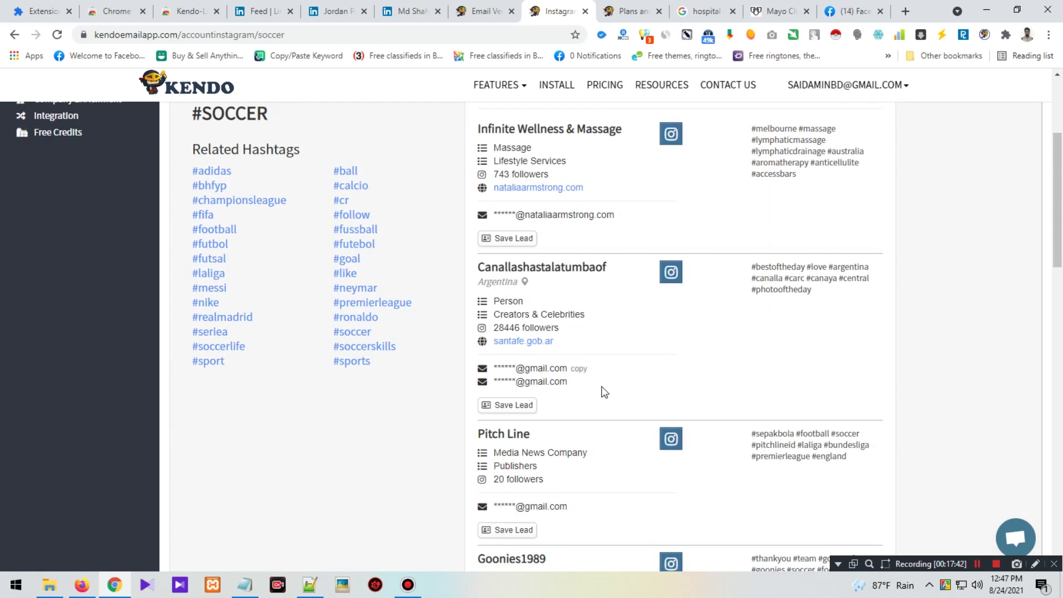
{"action": "scroll", "coordinate": [595, 371], "scroll_direction": "down", "scroll_amount": 1}
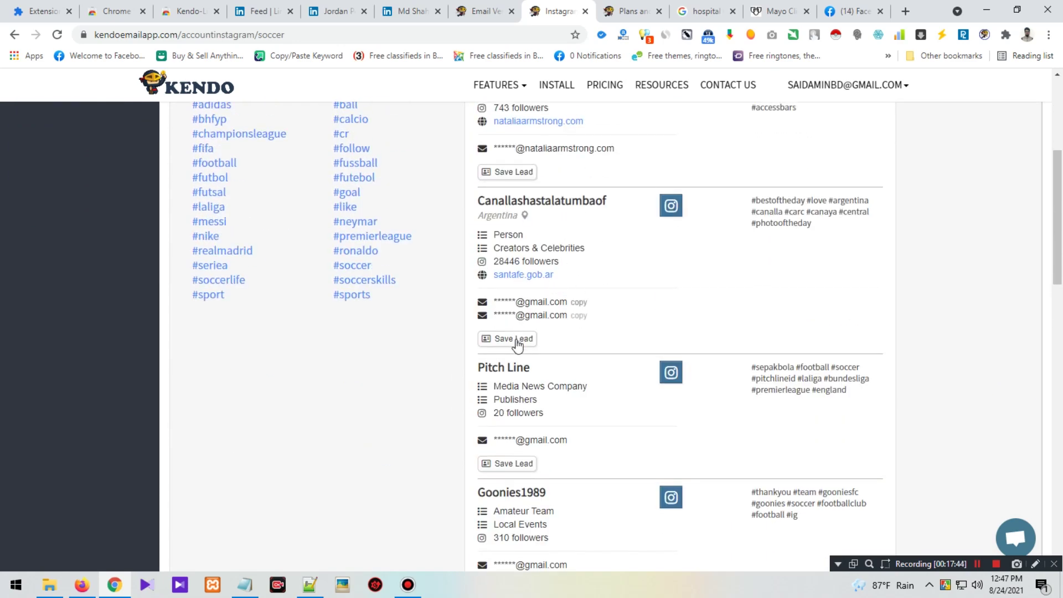
{"action": "scroll", "coordinate": [518, 354], "scroll_direction": "up", "scroll_amount": 1}
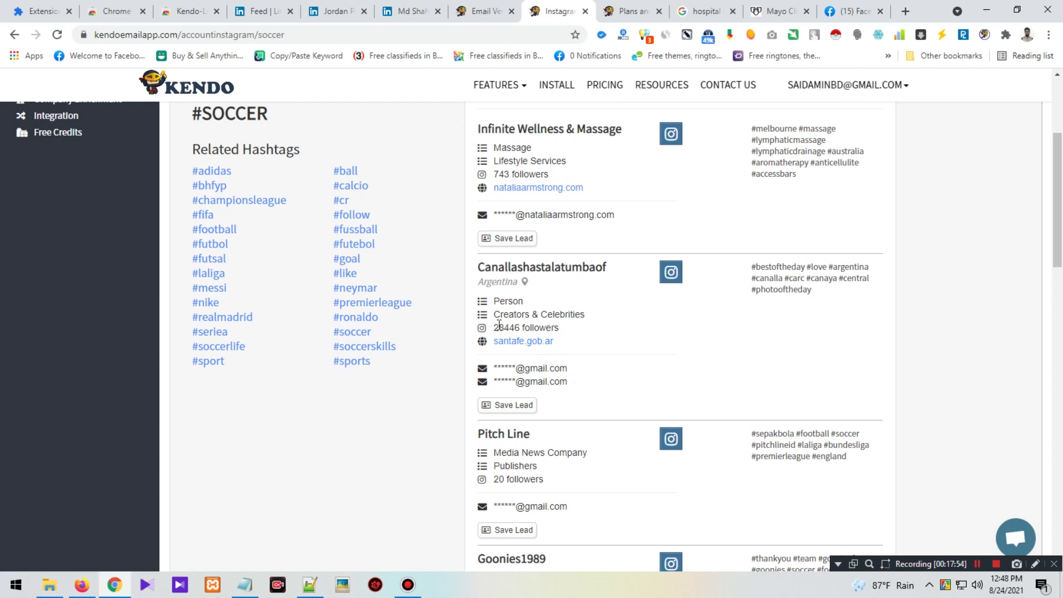
{"action": "left_click_drag", "start_coordinate": [498, 327], "coordinate": [555, 327]}
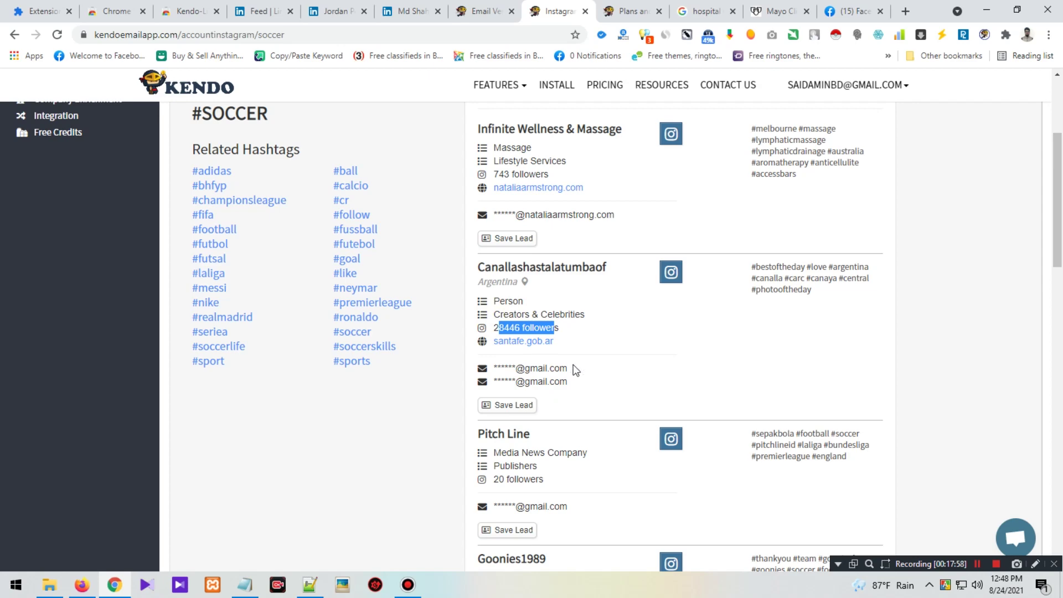
{"action": "scroll", "coordinate": [542, 371], "scroll_direction": "up", "scroll_amount": 4}
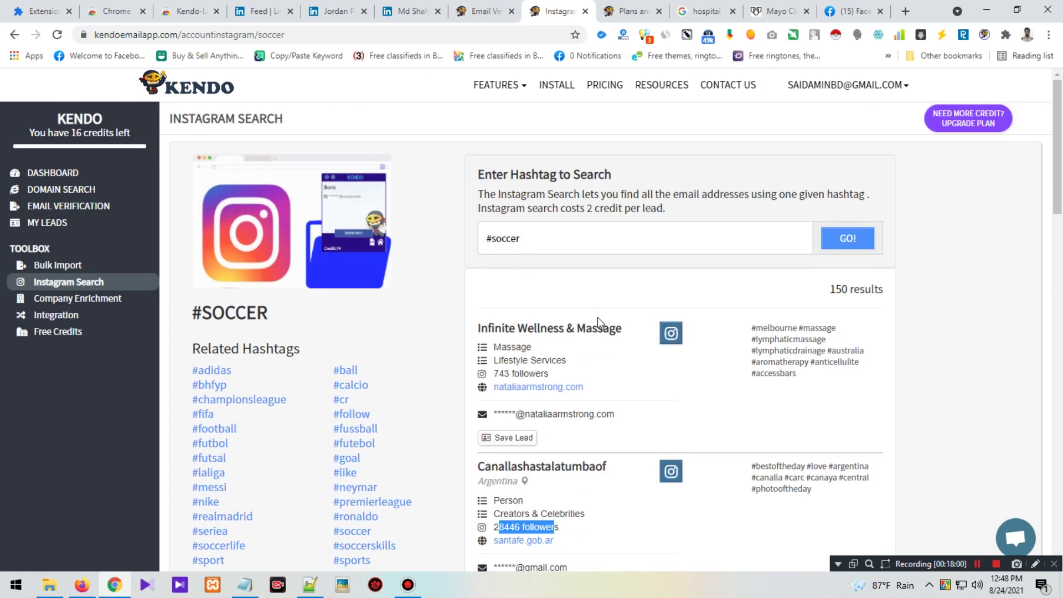
{"action": "scroll", "coordinate": [597, 317], "scroll_direction": "down", "scroll_amount": 5}
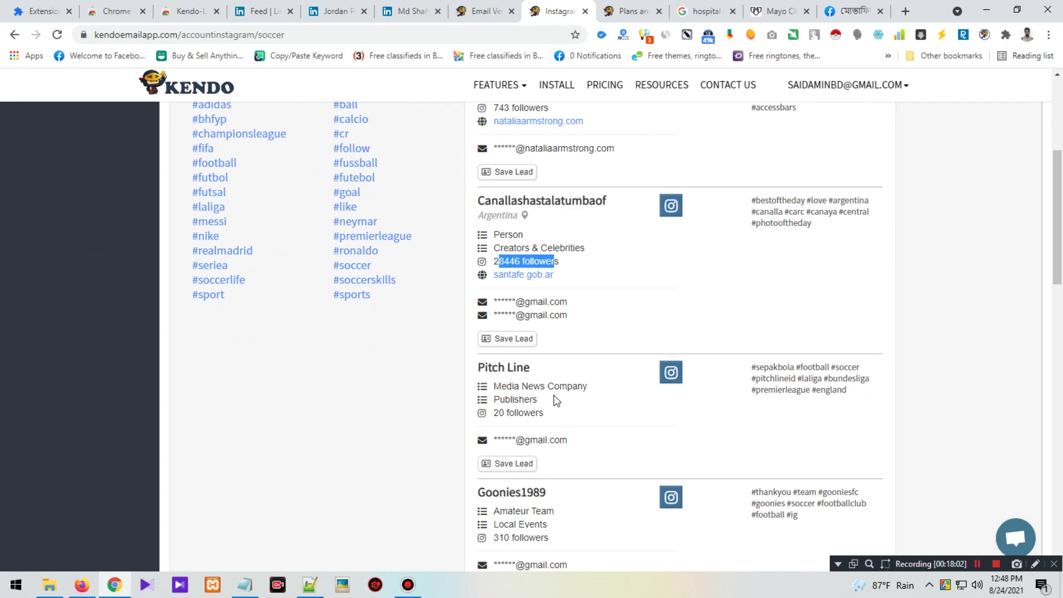
{"action": "scroll", "coordinate": [556, 405], "scroll_direction": "up", "scroll_amount": 4}
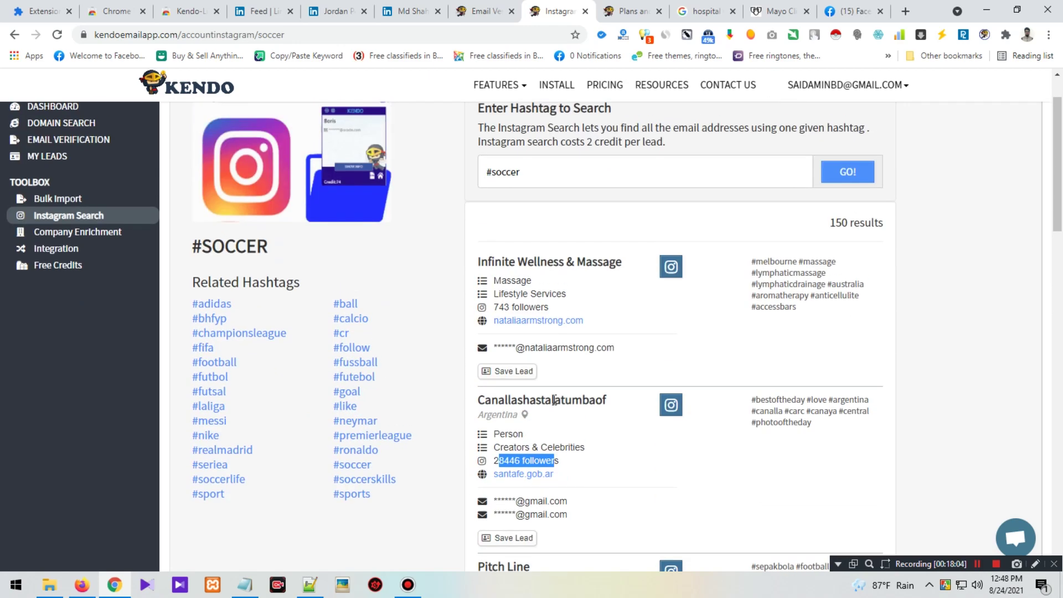
{"action": "scroll", "coordinate": [276, 283], "scroll_direction": "up", "scroll_amount": 1}
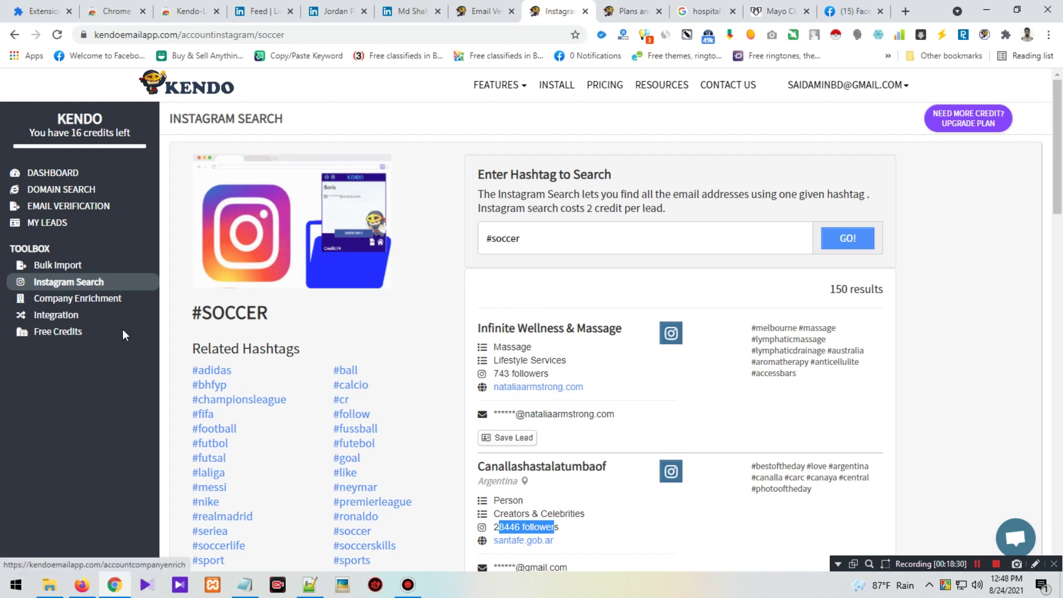
Step: Open Company Enrichment and examine all the fields and social links of the bikroy.com record in the result history
{"action": "left_click", "coordinate": [95, 298]}
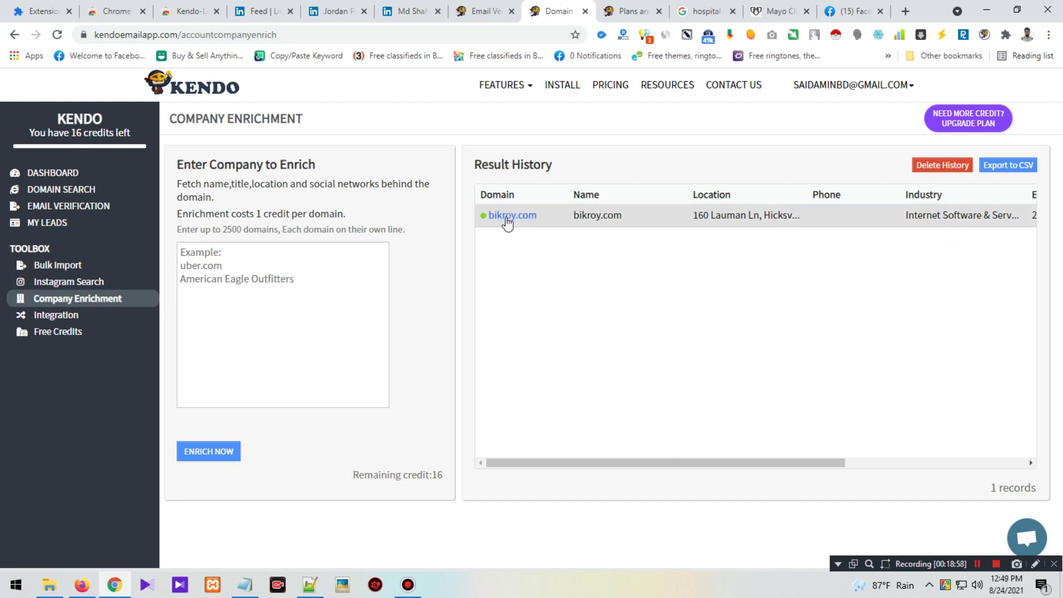
{"action": "left_click_drag", "start_coordinate": [627, 463], "coordinate": [722, 464]}
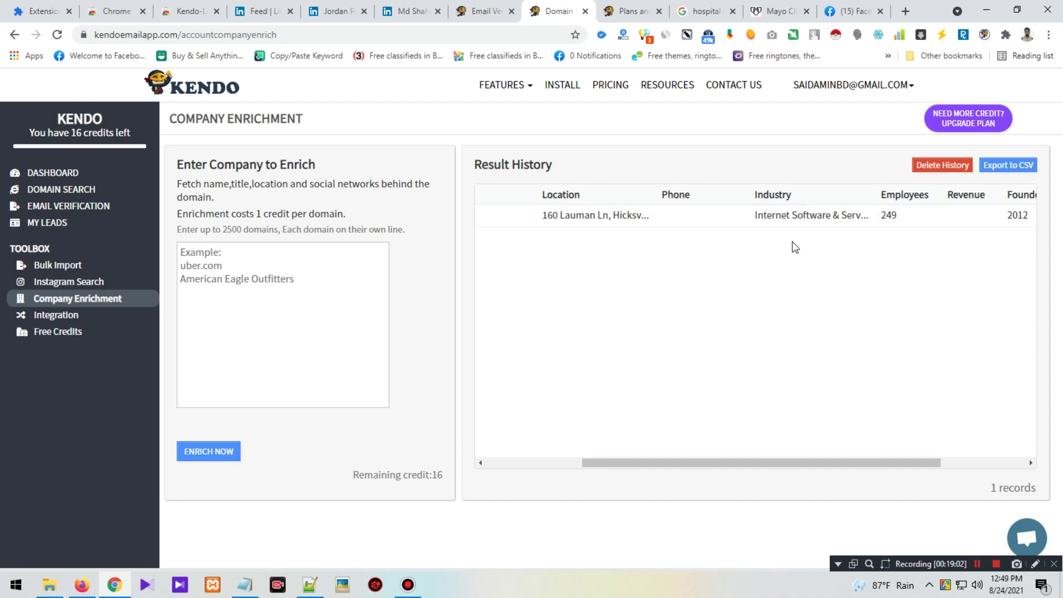
{"action": "left_click_drag", "start_coordinate": [803, 463], "coordinate": [887, 464]}
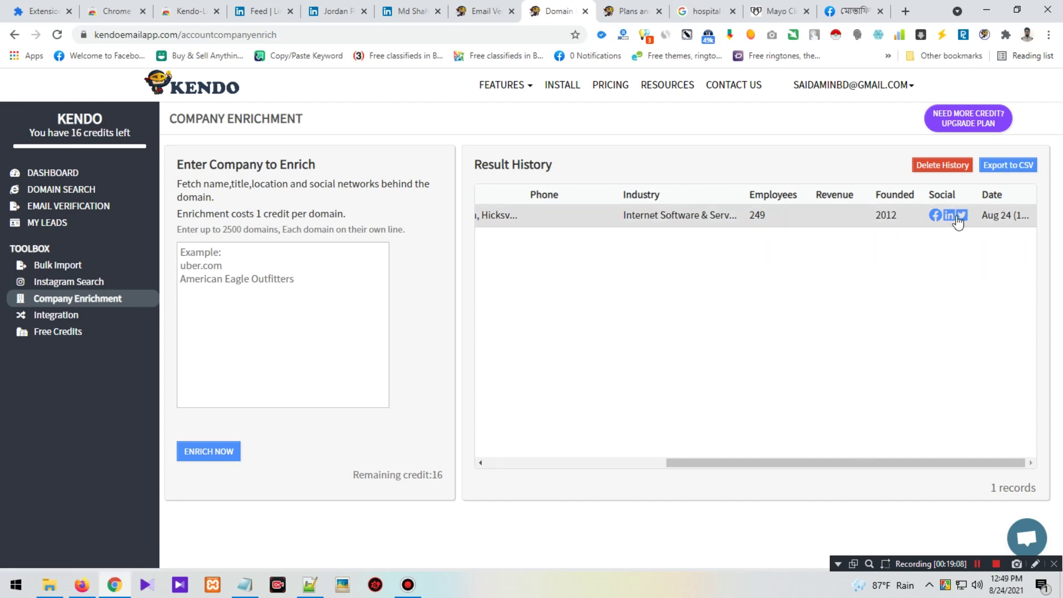
{"action": "left_click_drag", "start_coordinate": [847, 467], "coordinate": [567, 470]}
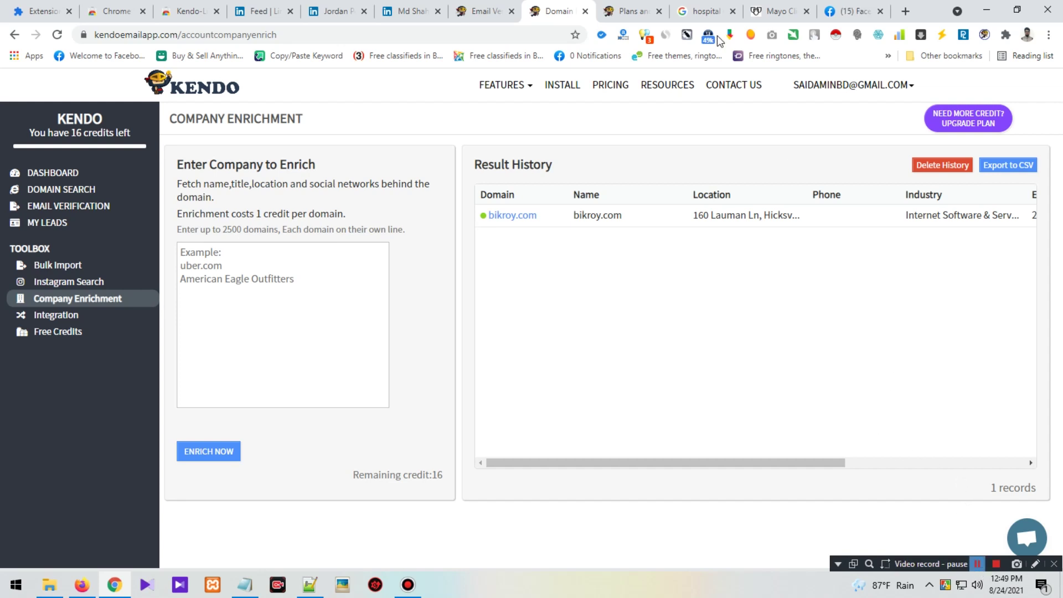
Step: Enter the open Mayo Clinic site's address as the company to enrich, trimmed to mayoclinic.org
{"action": "left_click", "coordinate": [778, 11]}
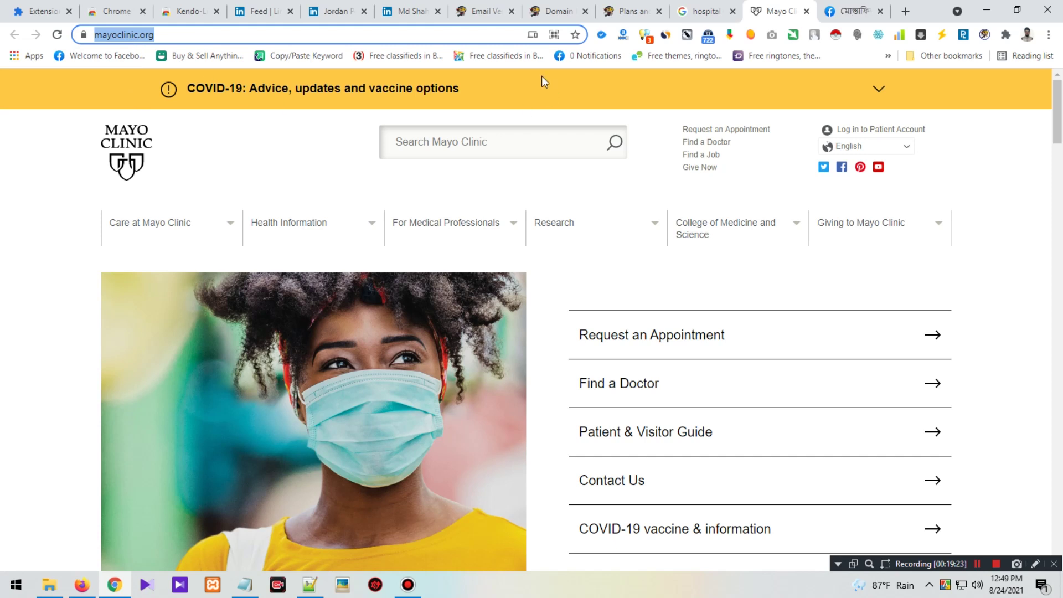
{"action": "left_click", "coordinate": [559, 8]}
{"action": "left_click", "coordinate": [218, 265]}
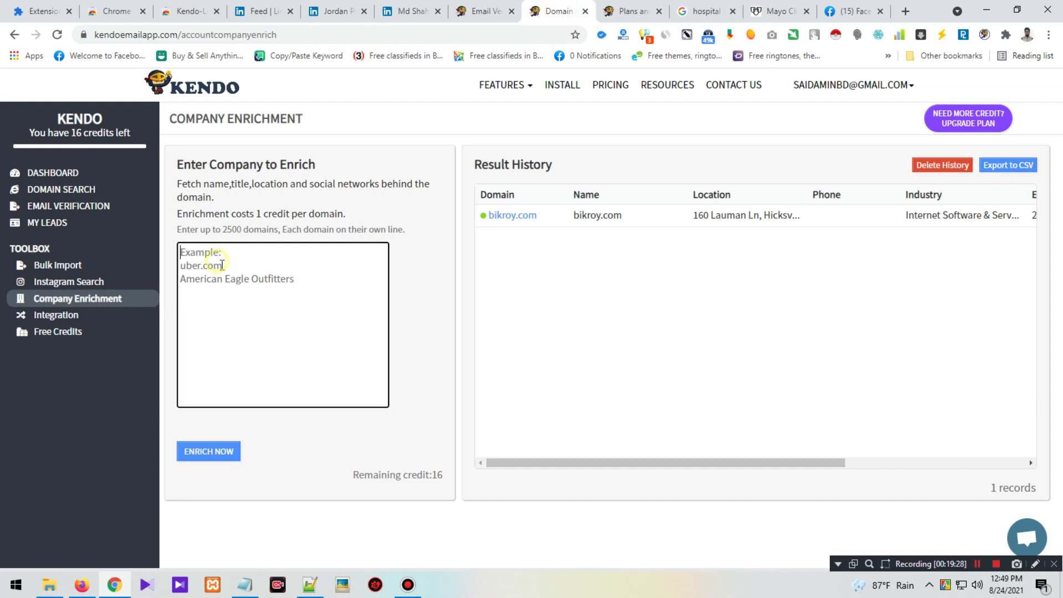
{"action": "type", "text": "https://www.mayoclinic.org/"}
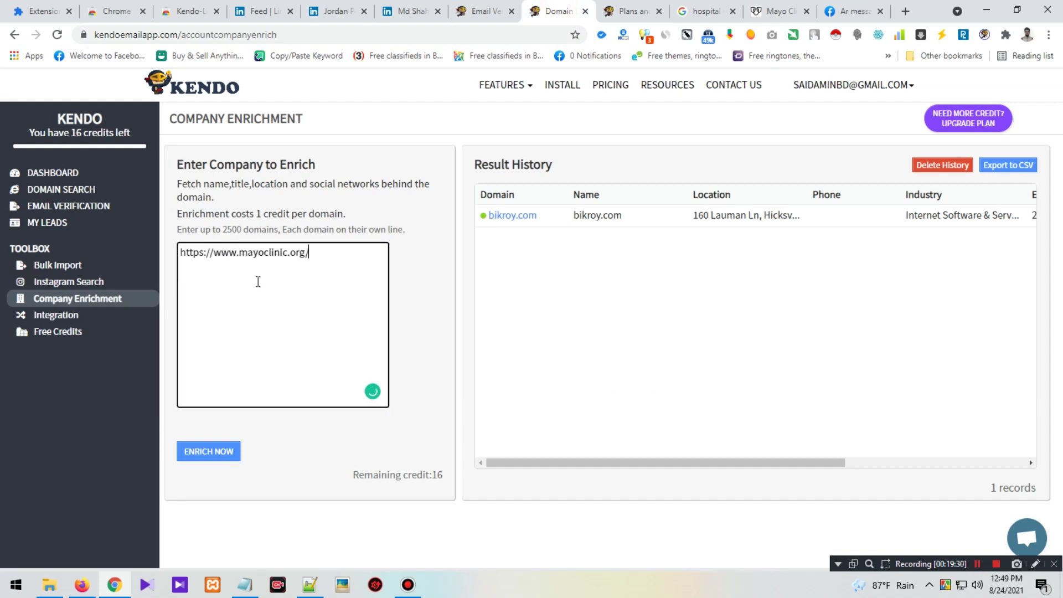
{"action": "left_click_drag", "start_coordinate": [238, 252], "coordinate": [154, 259]}
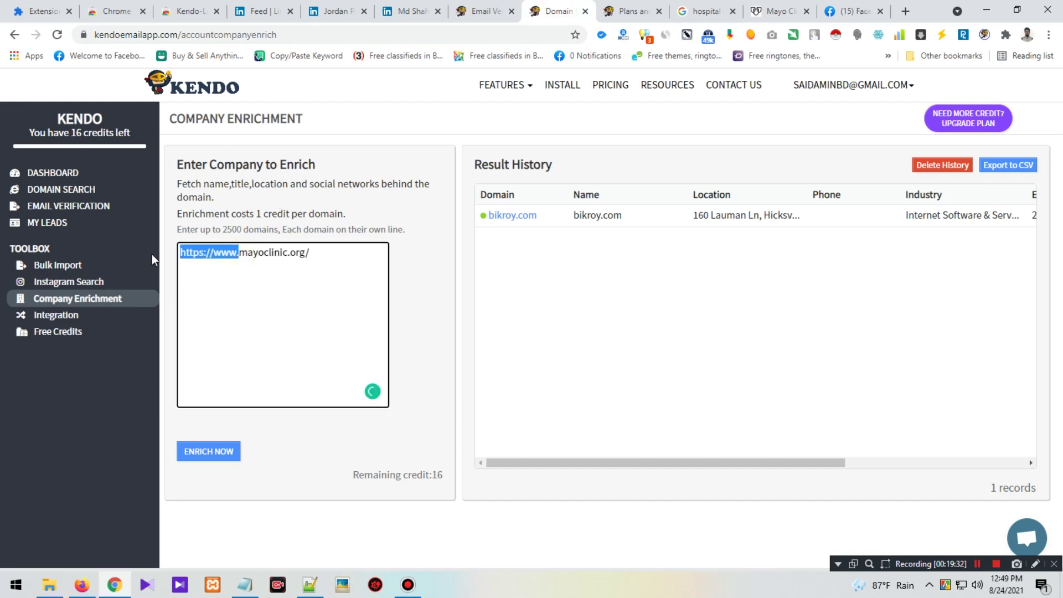
{"action": "key", "text": "BackSpace"}
{"action": "left_click", "coordinate": [275, 257]}
{"action": "key", "text": "BackSpace"}
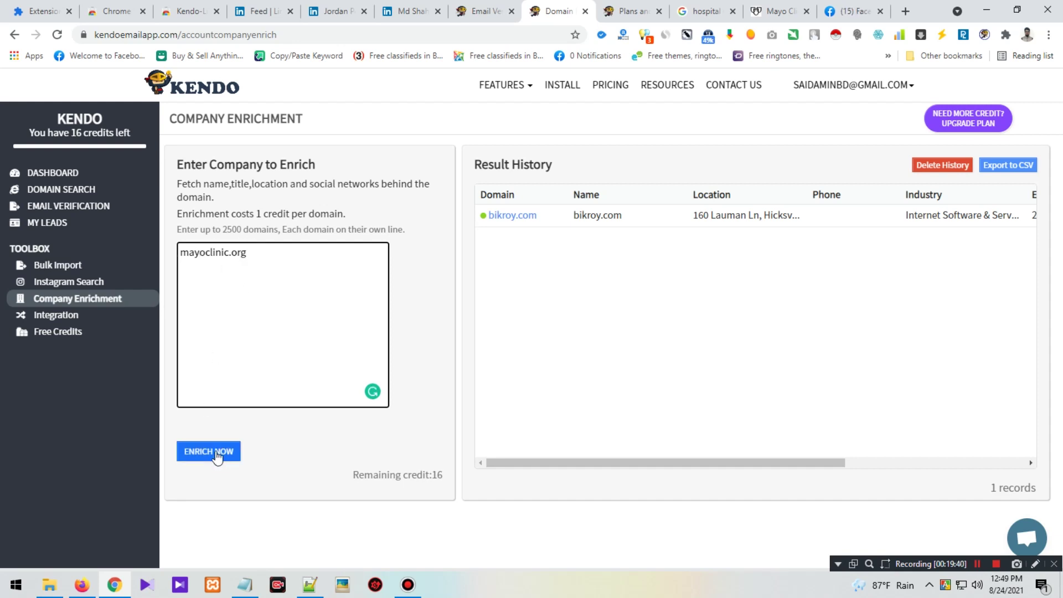
Step: Run the company enrichment and look across the mayoclinic.org record's contact, industry, revenue and social fields
{"action": "left_click", "coordinate": [218, 451]}
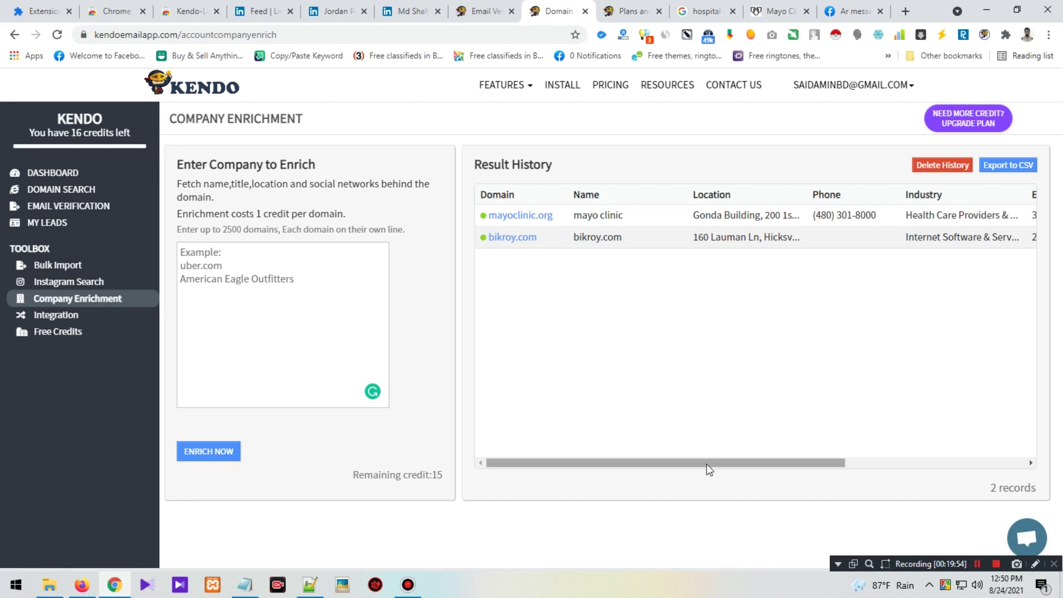
{"action": "left_click_drag", "start_coordinate": [706, 464], "coordinate": [838, 464]}
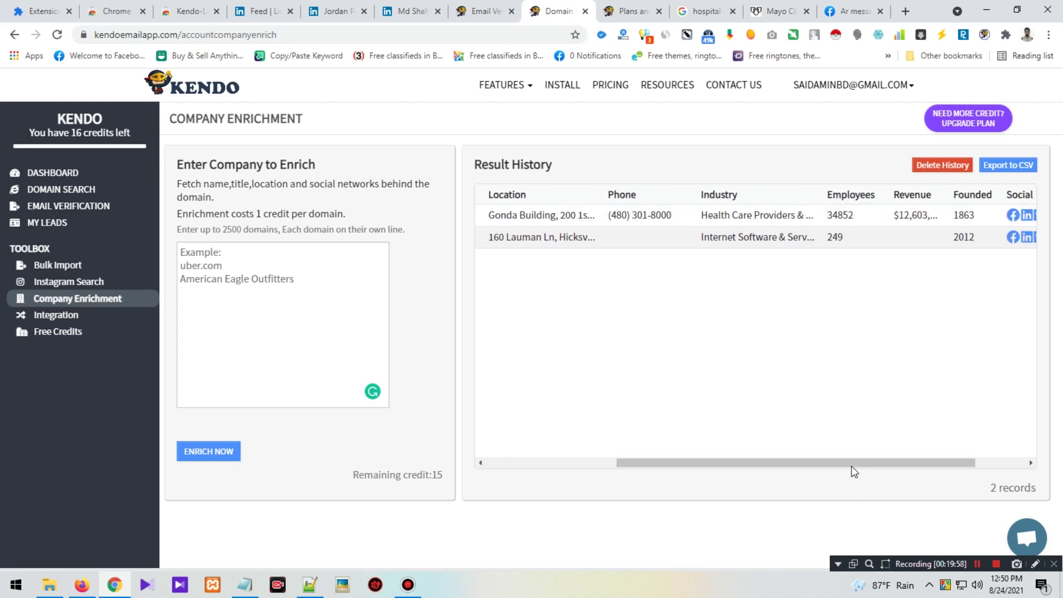
{"action": "left_click_drag", "start_coordinate": [852, 465], "coordinate": [940, 467]}
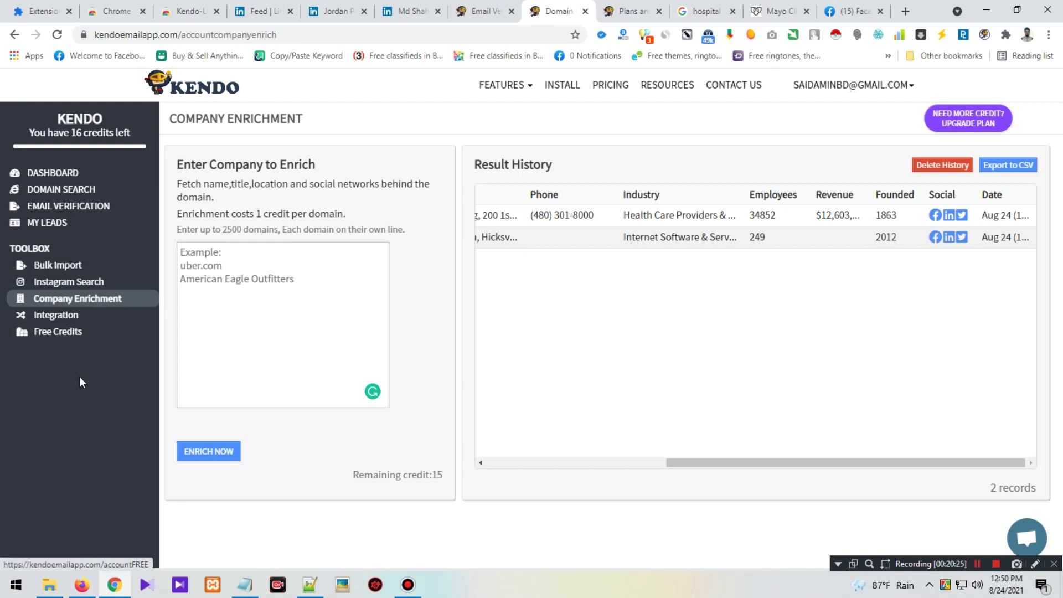
Step: Open the Free Credits page and read the review, backlink and colleague invitation offers
{"action": "left_click", "coordinate": [66, 333]}
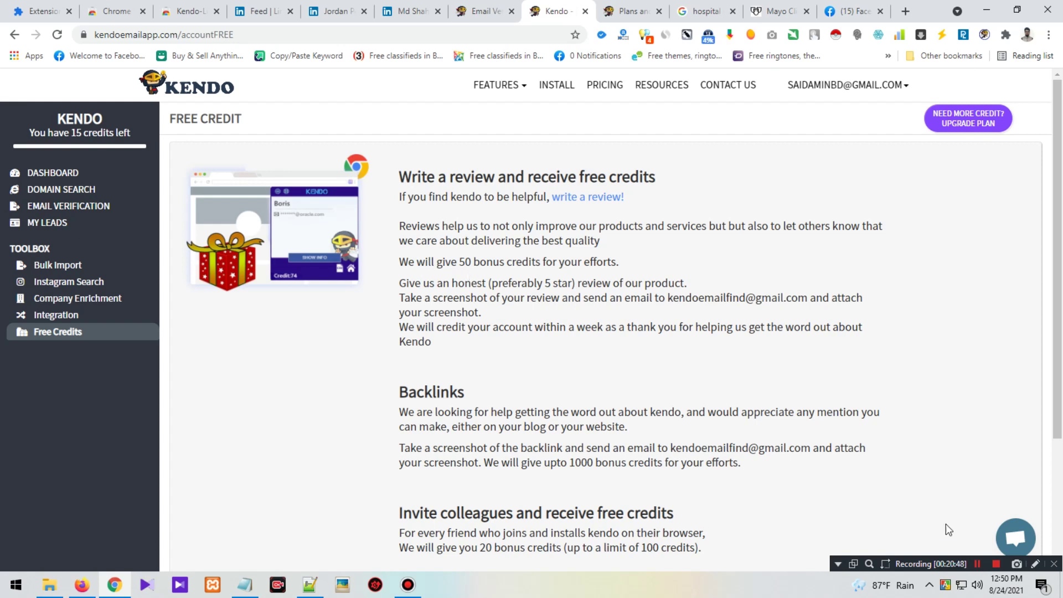
{"action": "left_click", "coordinate": [976, 563]}
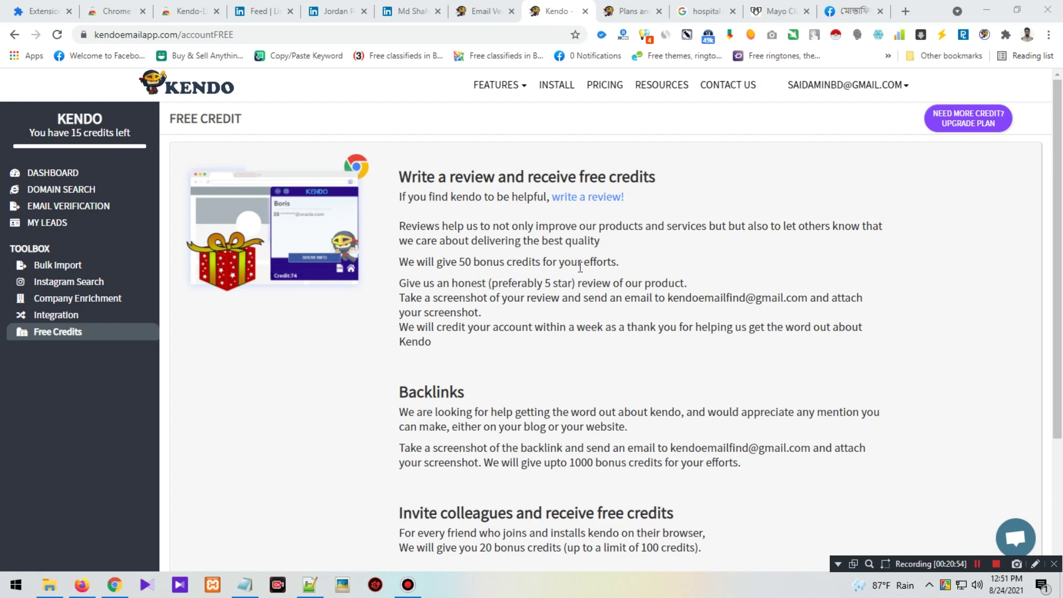
{"action": "scroll", "coordinate": [545, 347], "scroll_direction": "down", "scroll_amount": 2}
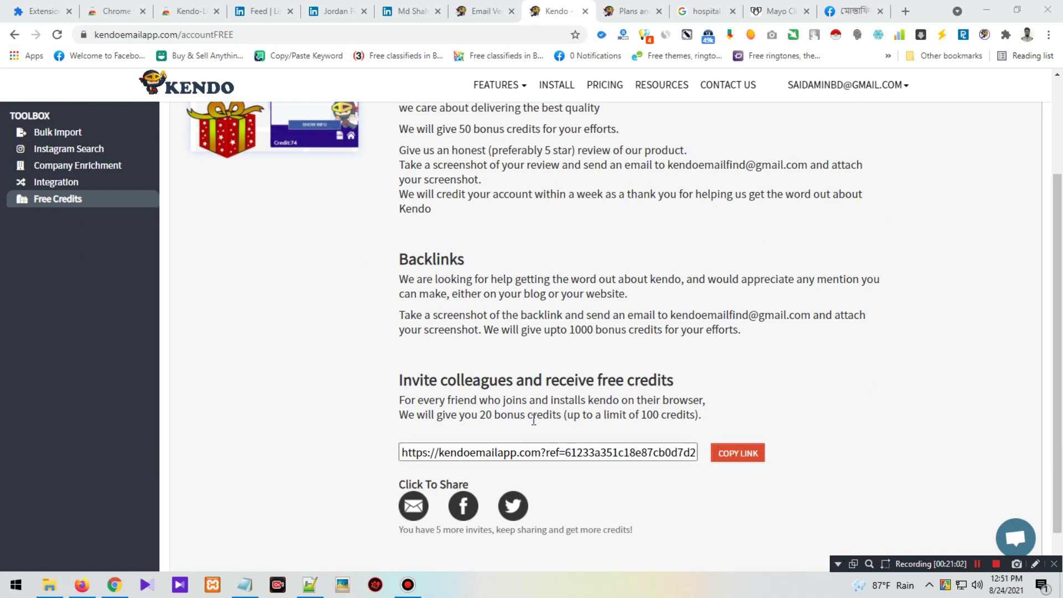
{"action": "scroll", "coordinate": [533, 419], "scroll_direction": "up", "scroll_amount": 2}
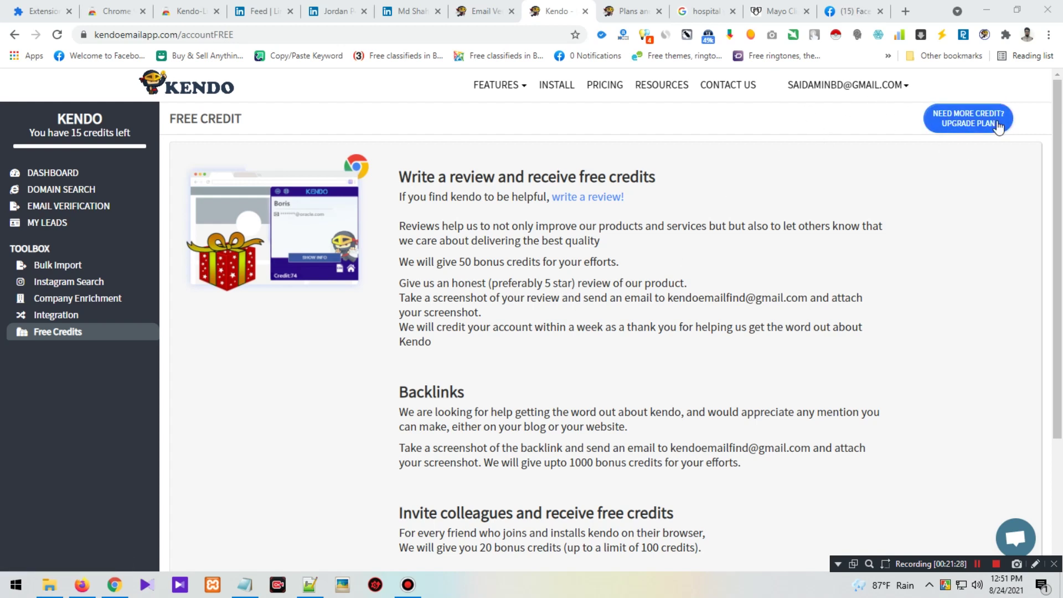
Step: Compare the monthly Starter, Premium, Professional and Corporate plans on the pricing page, and return to the email verification page
{"action": "left_click", "coordinate": [601, 87]}
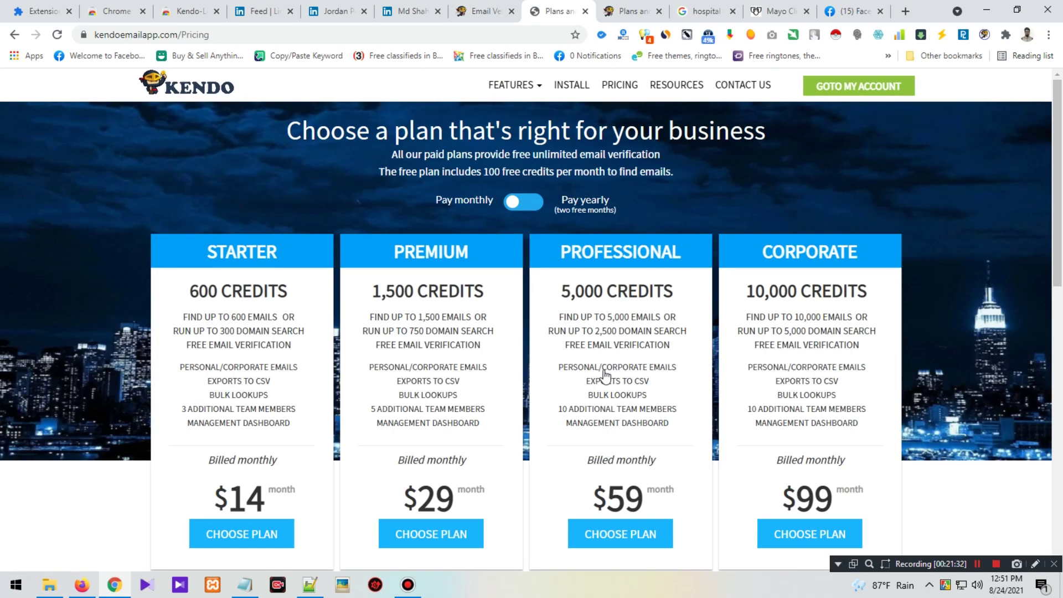
{"action": "scroll", "coordinate": [246, 509], "scroll_direction": "down", "scroll_amount": 1}
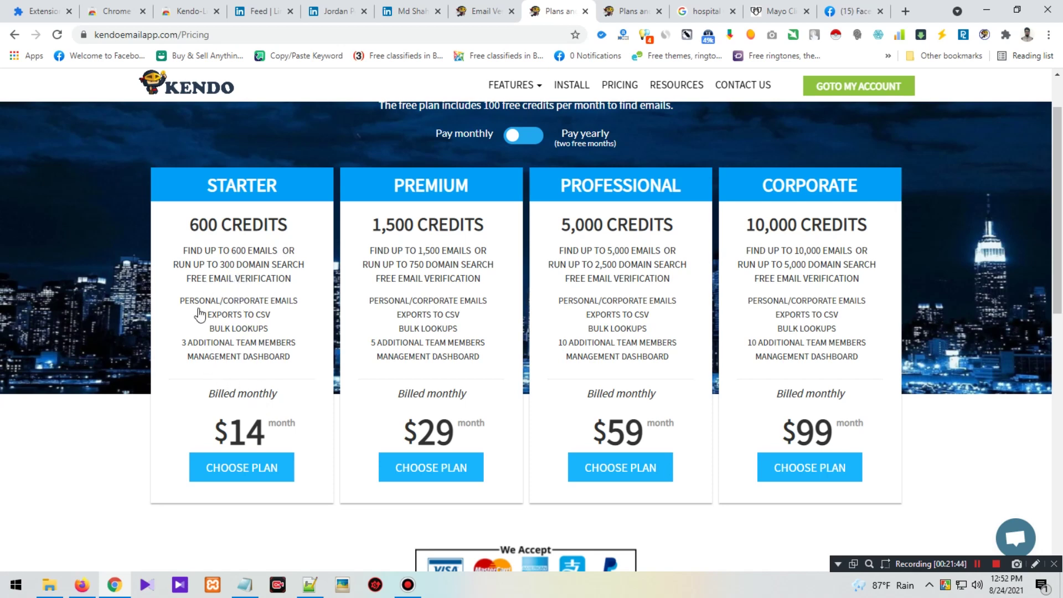
{"action": "scroll", "coordinate": [211, 349], "scroll_direction": "down", "scroll_amount": 2}
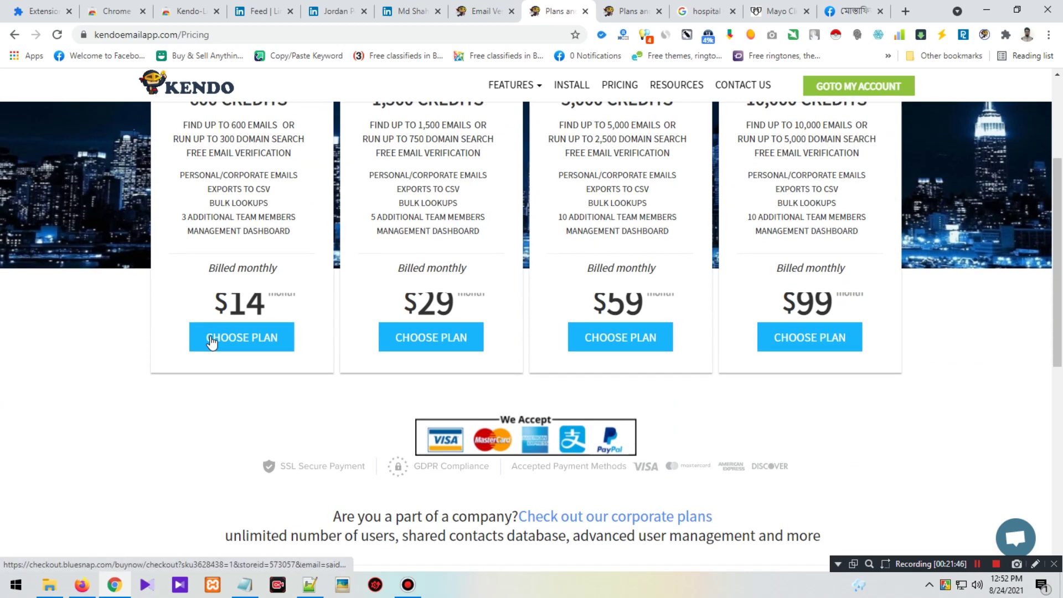
{"action": "scroll", "coordinate": [211, 343], "scroll_direction": "up", "scroll_amount": 3}
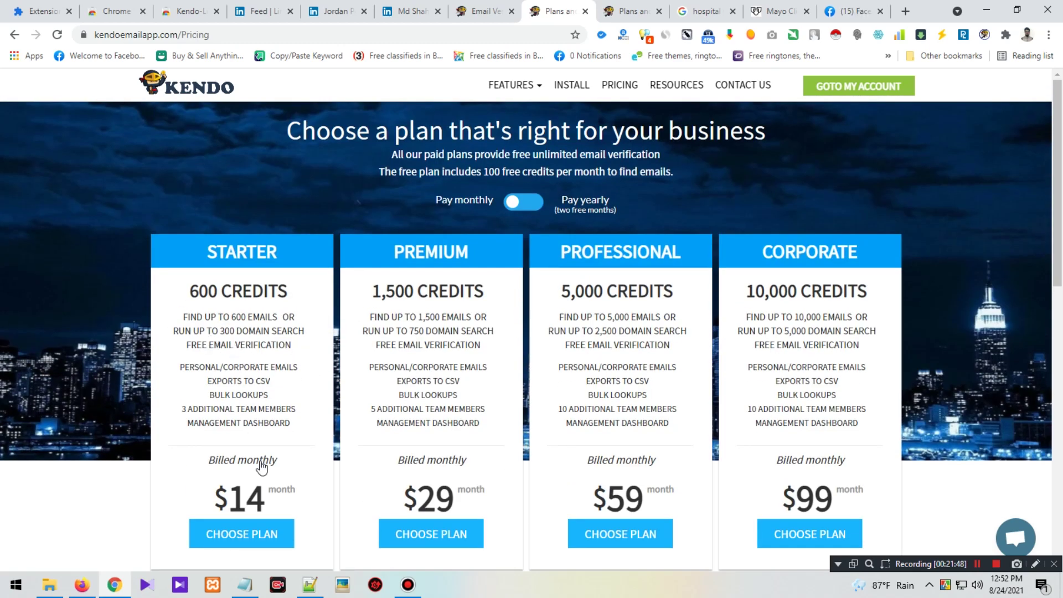
{"action": "left_click", "coordinate": [479, 5]}
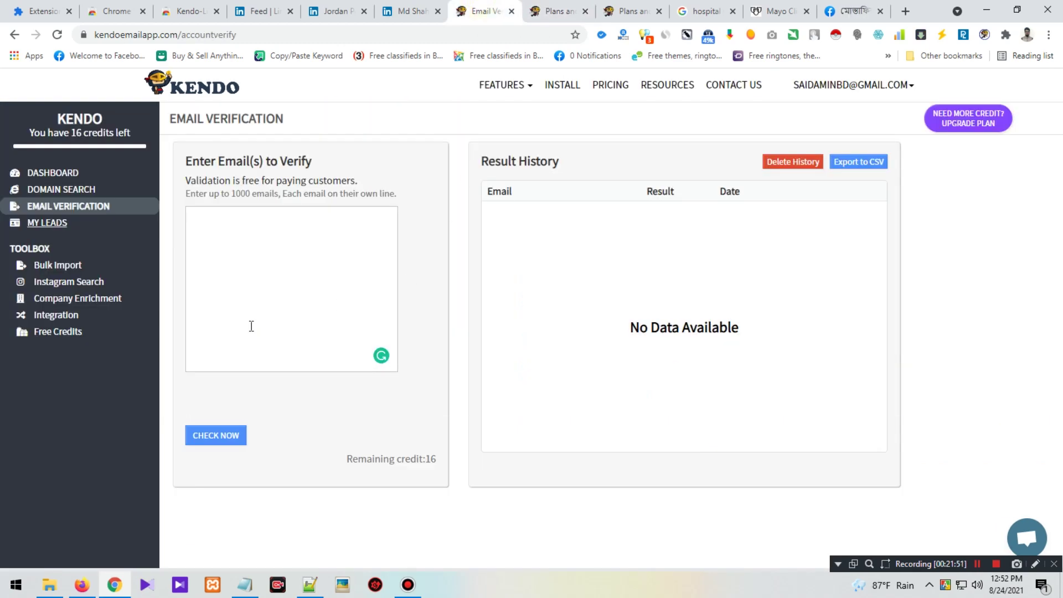